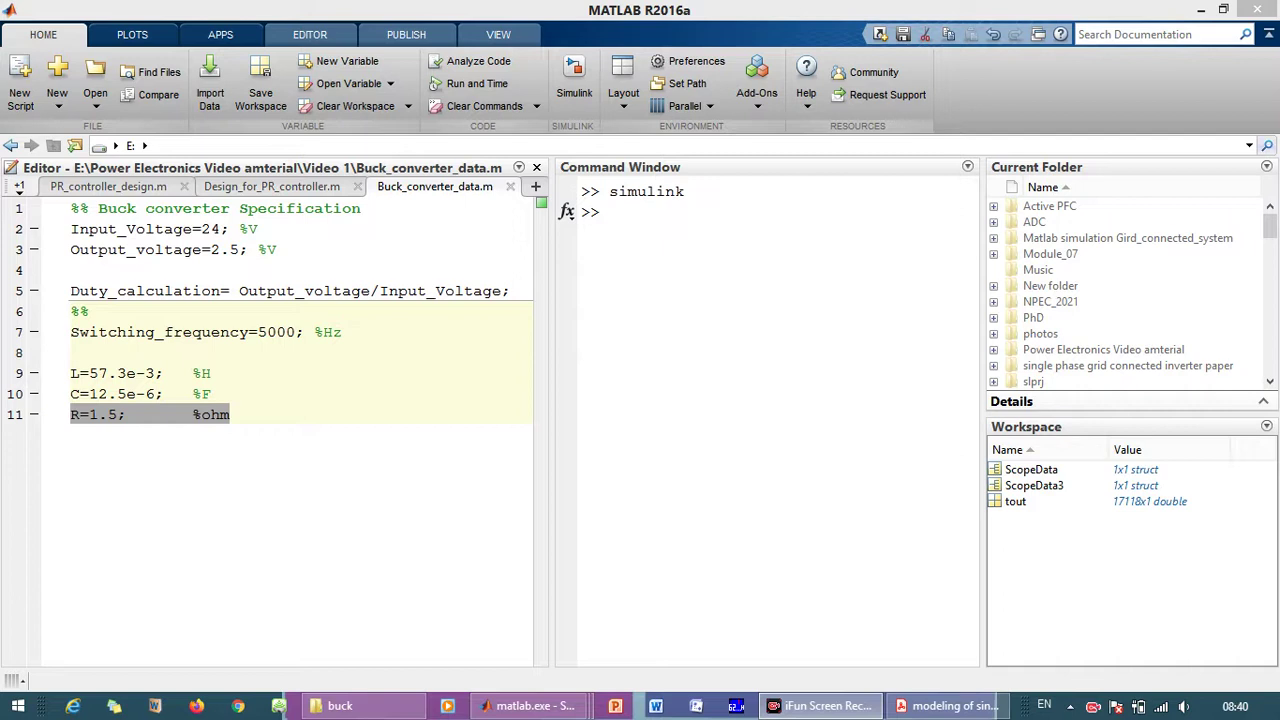
left_click_drag(221, 230, 240, 250)
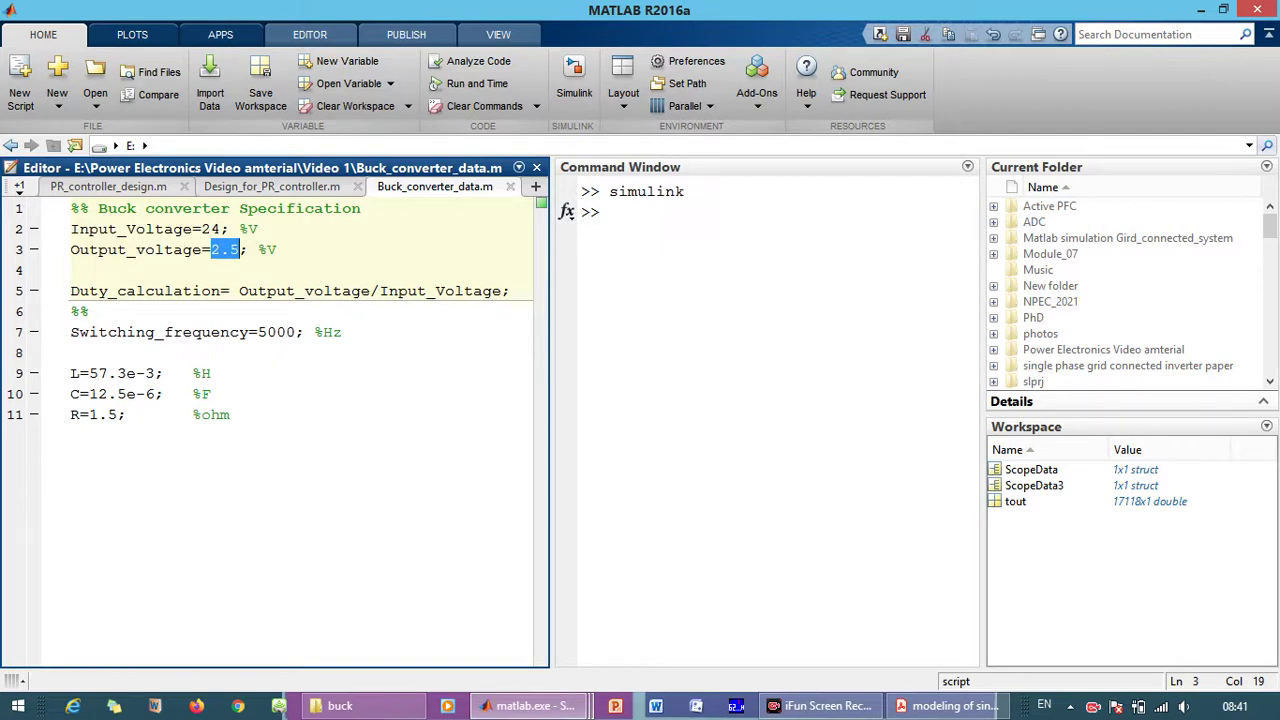
left_click_drag(230, 414, 70, 373)
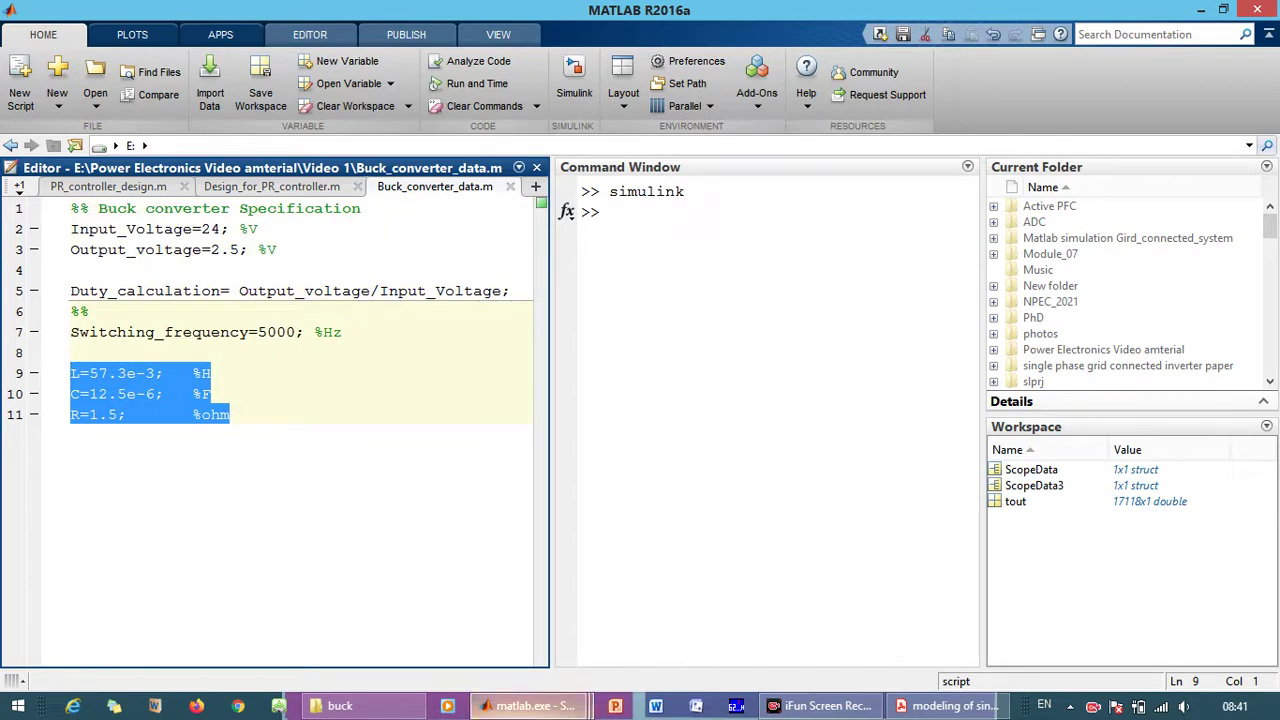
Switch to the blank Simulink model and add a DC Voltage Source block from Specialized Technology's Electrical Sources
mouse_move(530, 706)
left_click(840, 615)
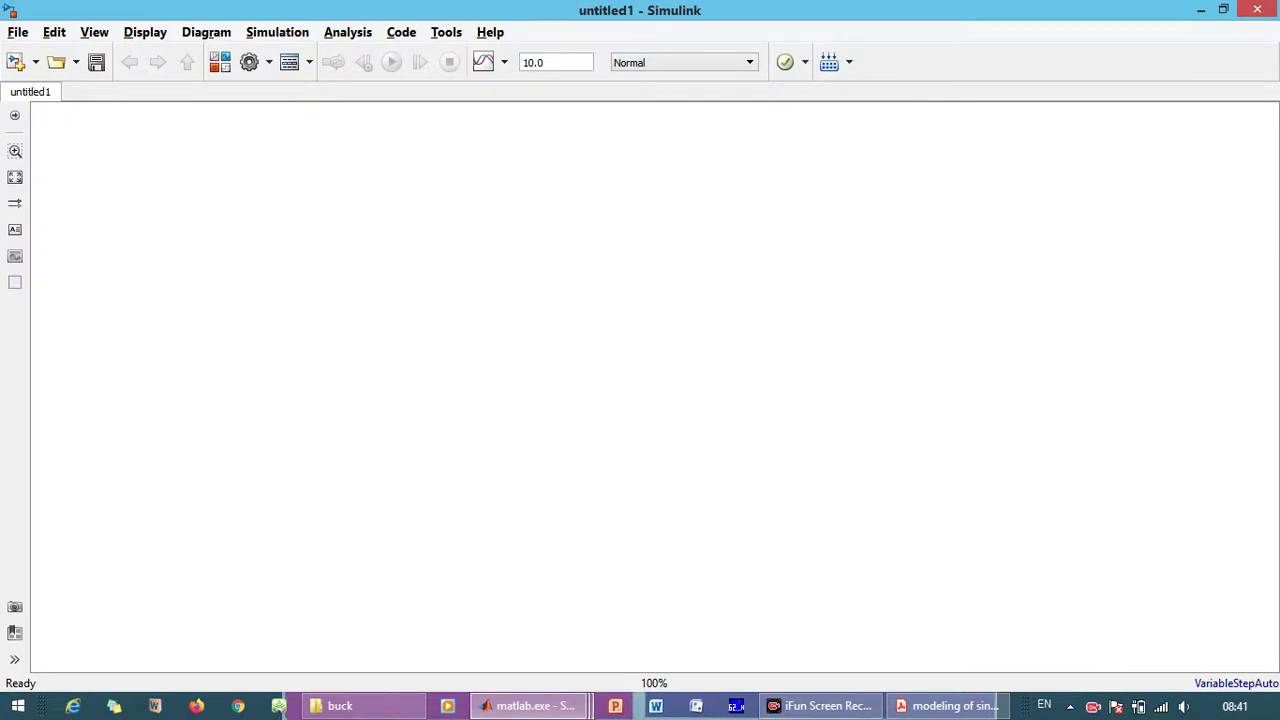
type("dc vol")
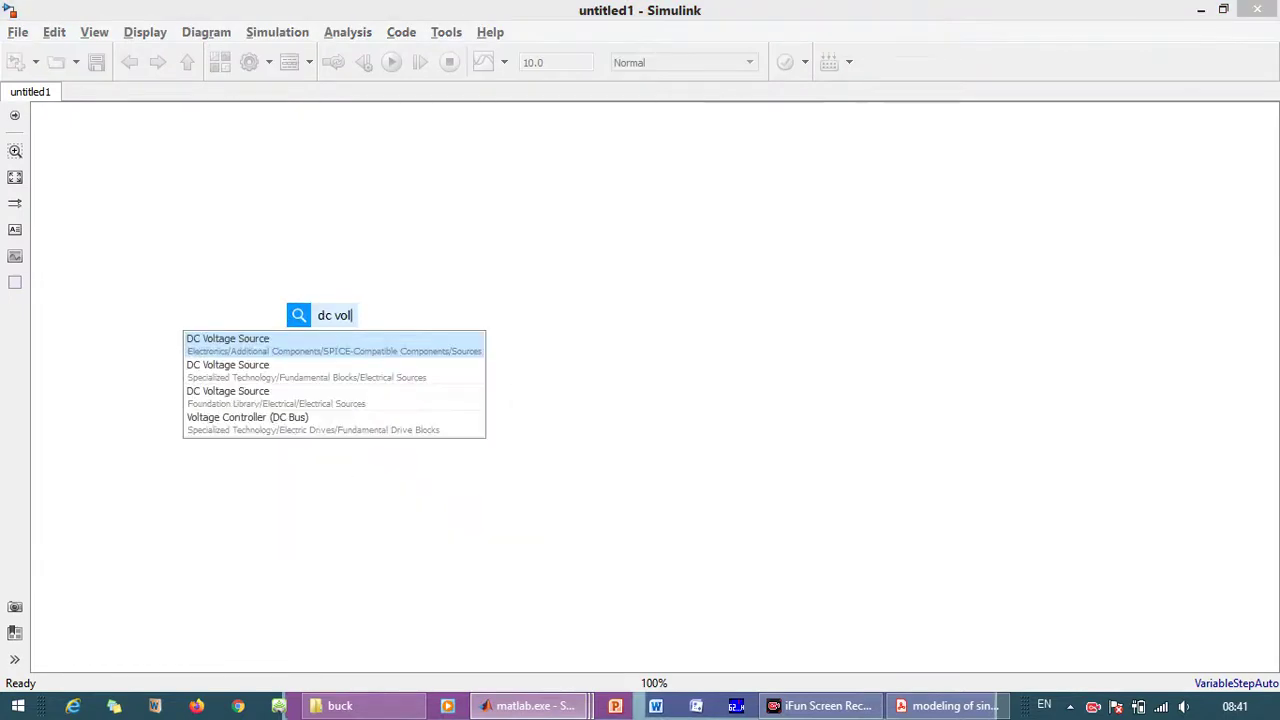
key("Down")
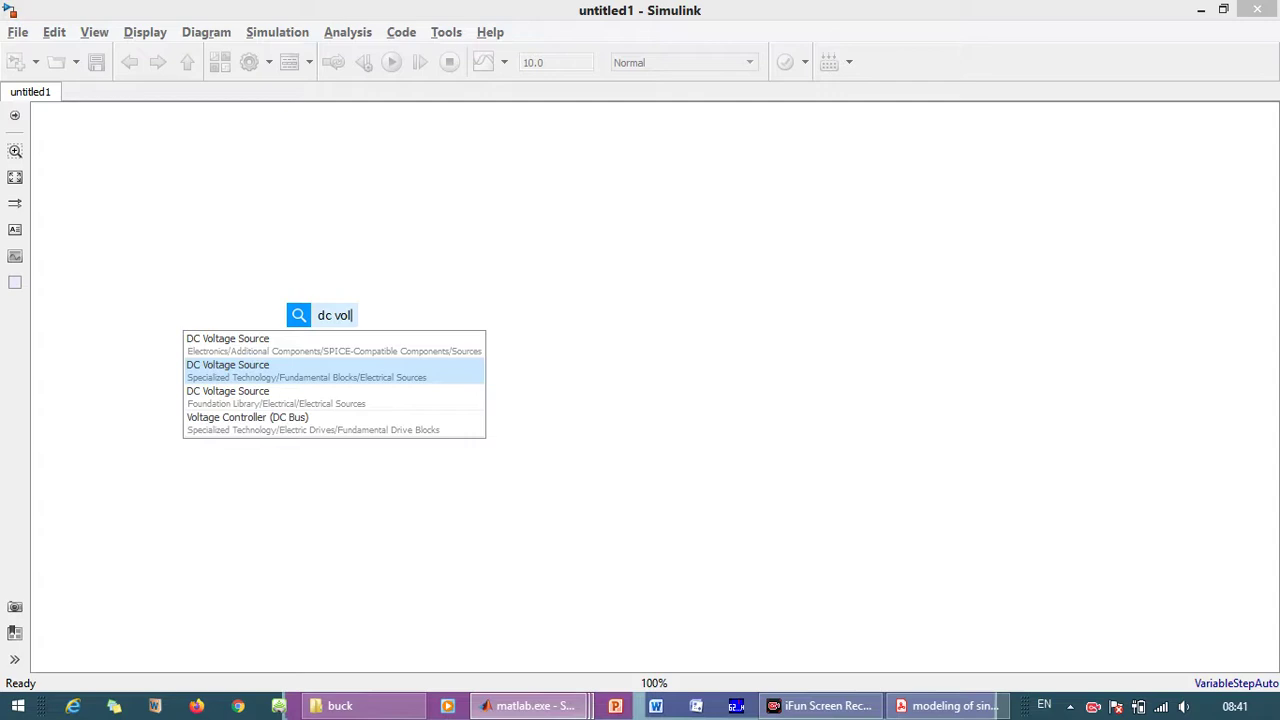
key("Return")
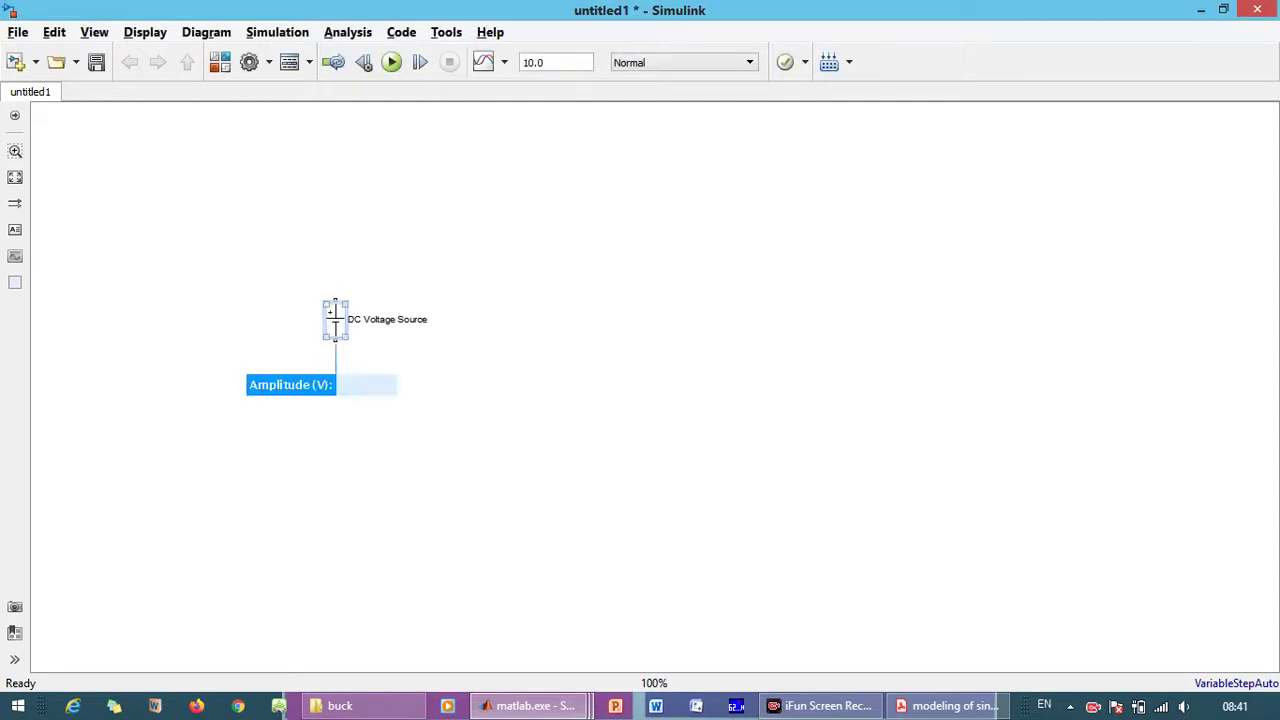
Add an IGBT/Diode block from Specialized Technology's Power Electronics and place it above and right of the voltage source
double_click(628, 307)
type("IGBT")
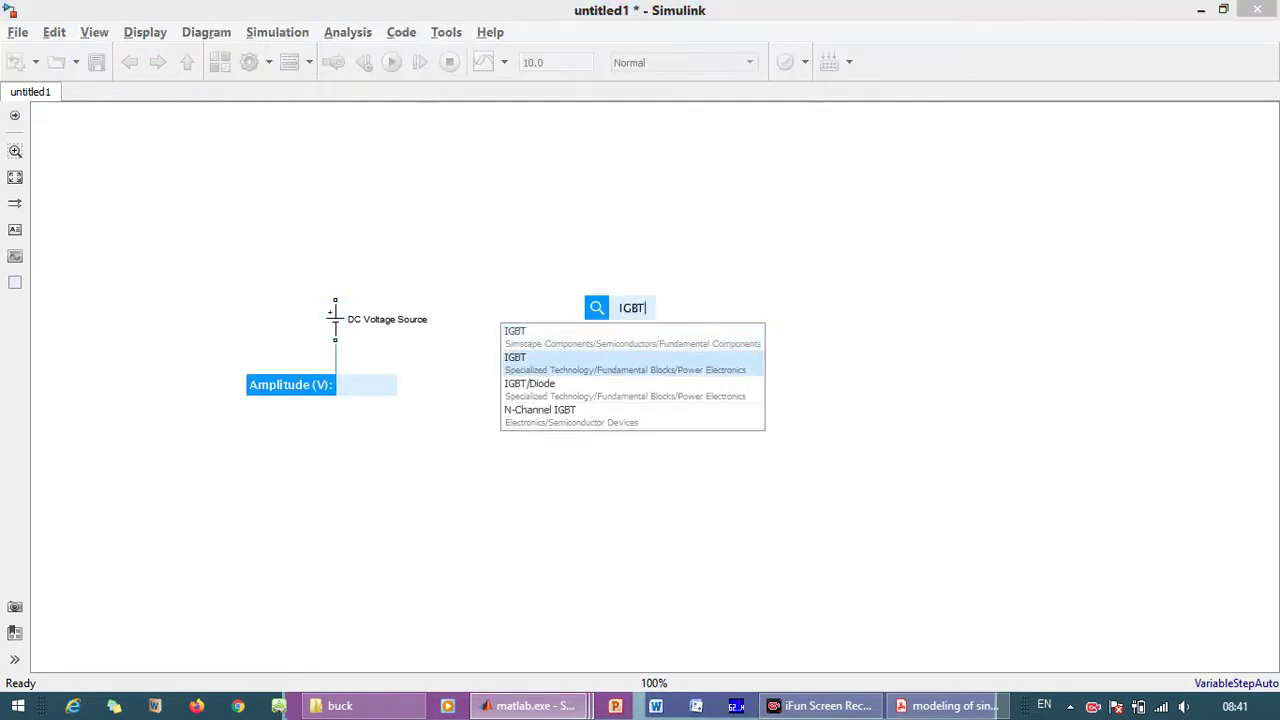
key("Down")
key("Return")
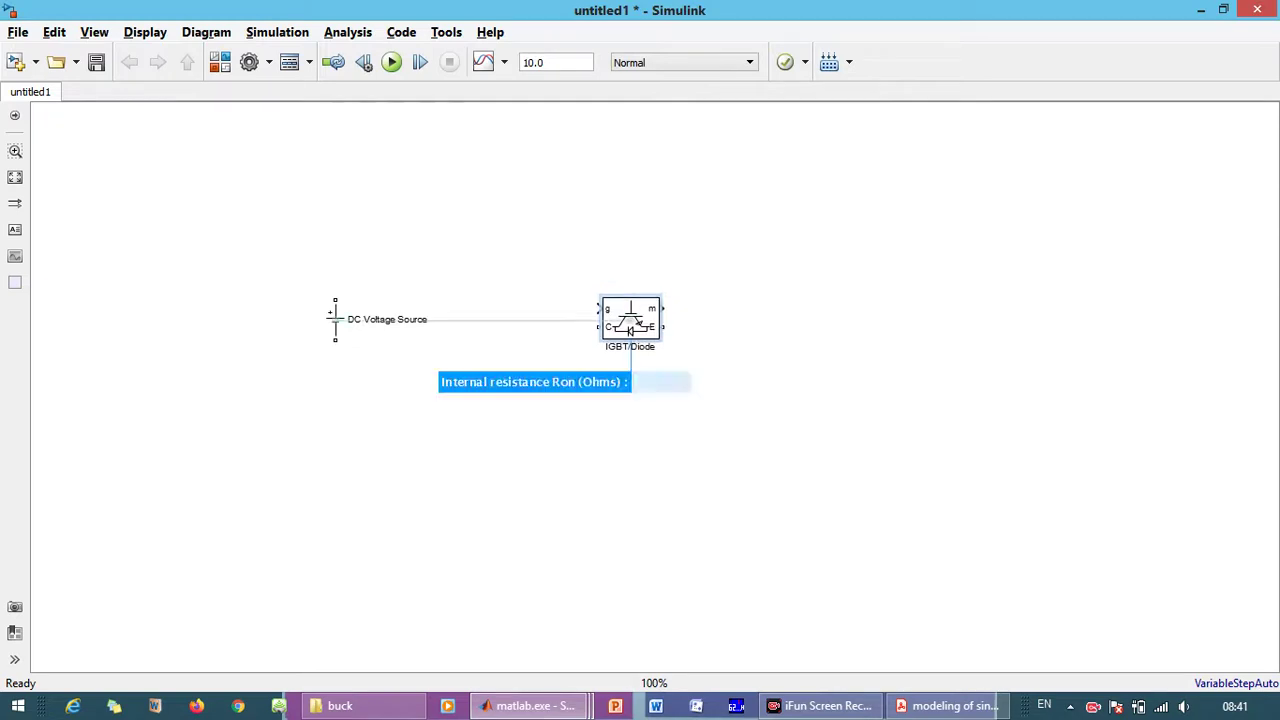
left_click_drag(636, 323, 477, 248)
Add a Diode block from Specialized Technology's Power Electronics to the right of the IGBT/Diode block
double_click(650, 324)
type("diode")
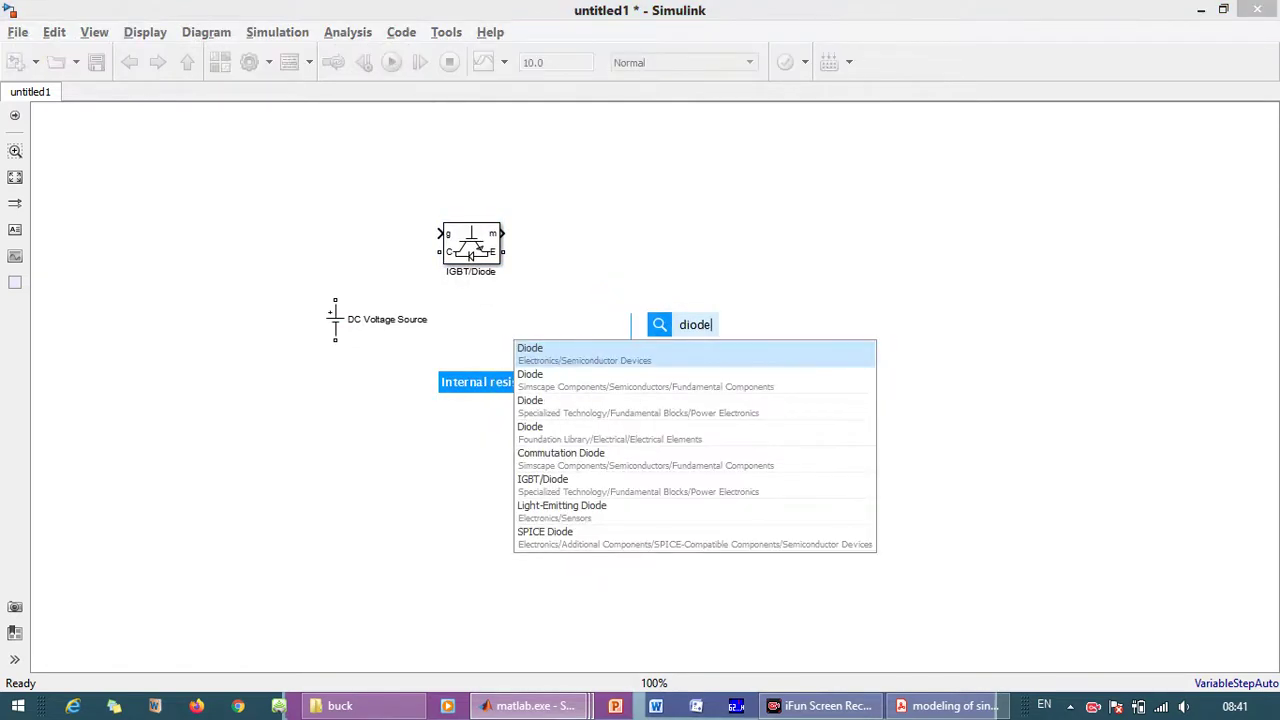
key("Down")
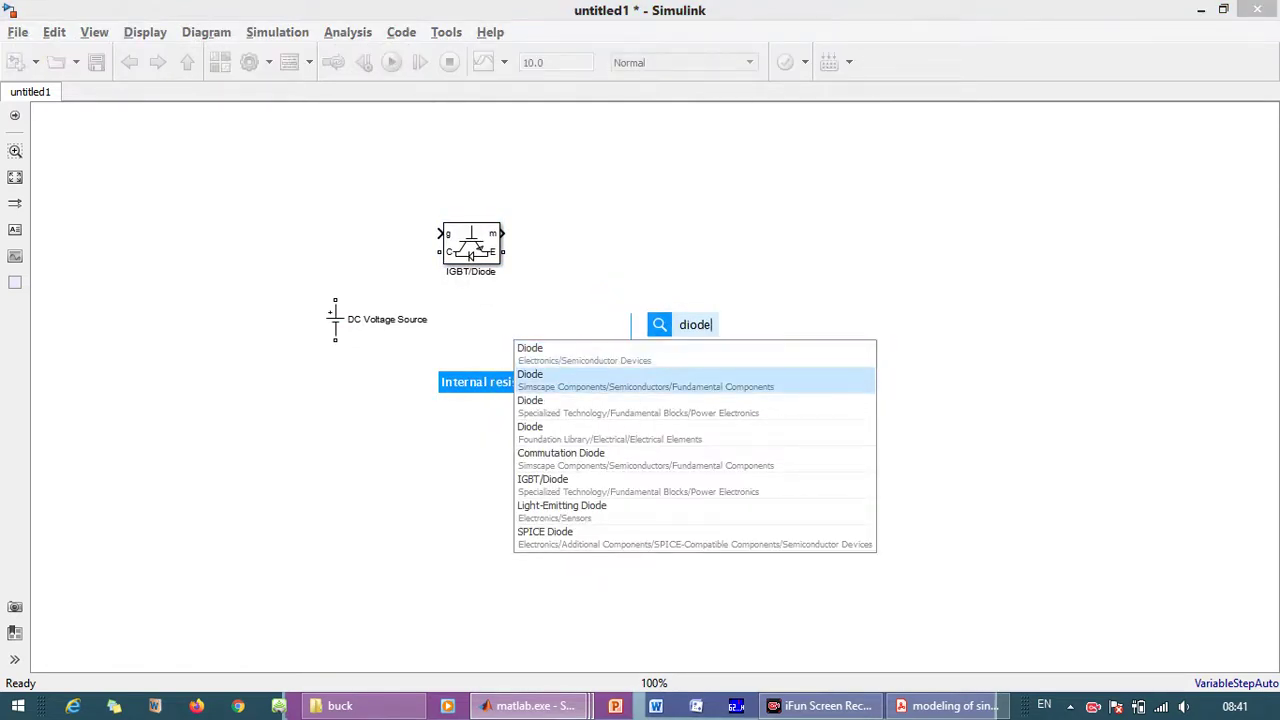
key("Down")
key("Return")
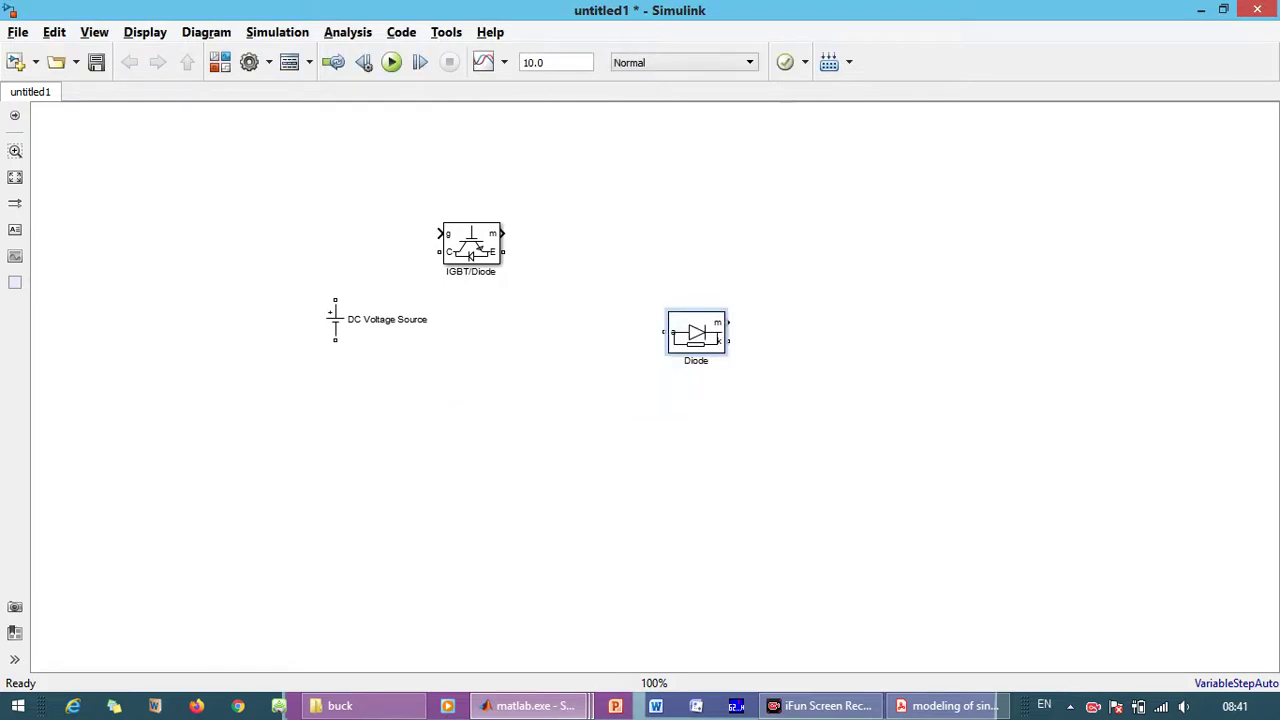
Add a Series RLC Branch block from Specialized Technology's Elements above and right of the diode
left_click(761, 246)
type("series")
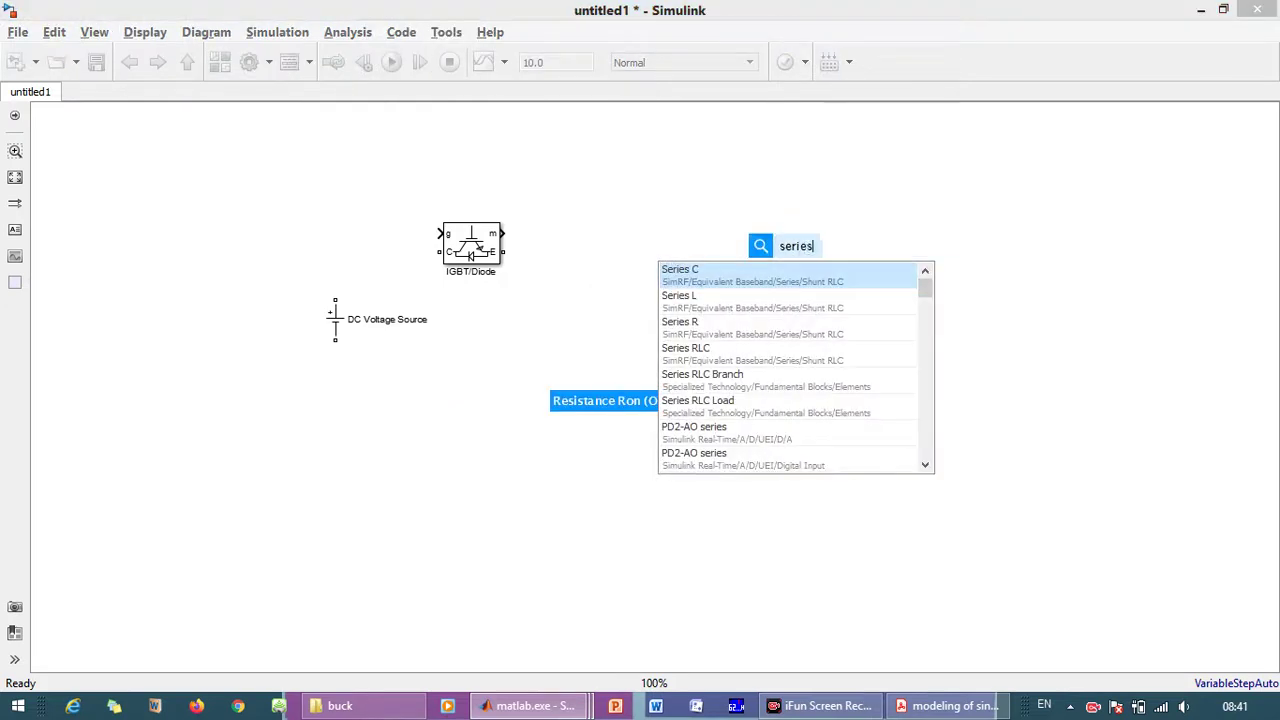
key("Down")
key("Down")
key("Down")
key("Down")
key("Return")
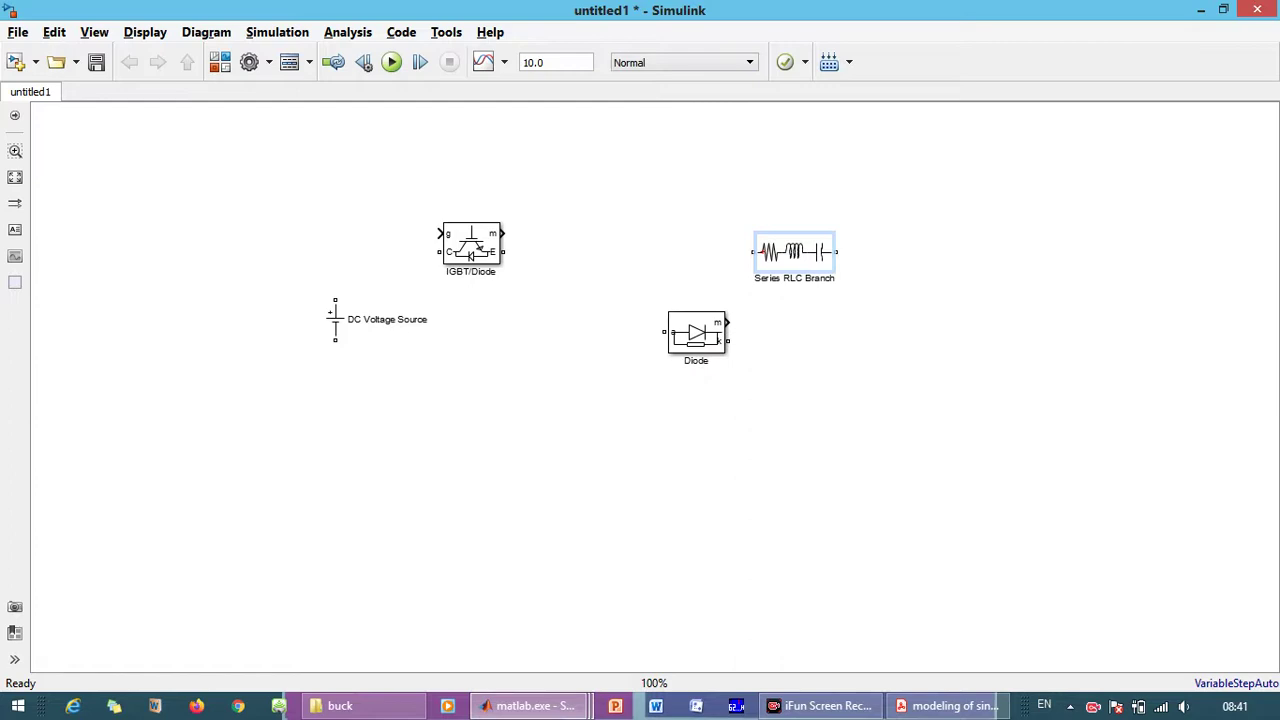
Add a Voltage Measurement block from Specialized Technology's Measurements to the right of the Series RLC Branch
type("volt")
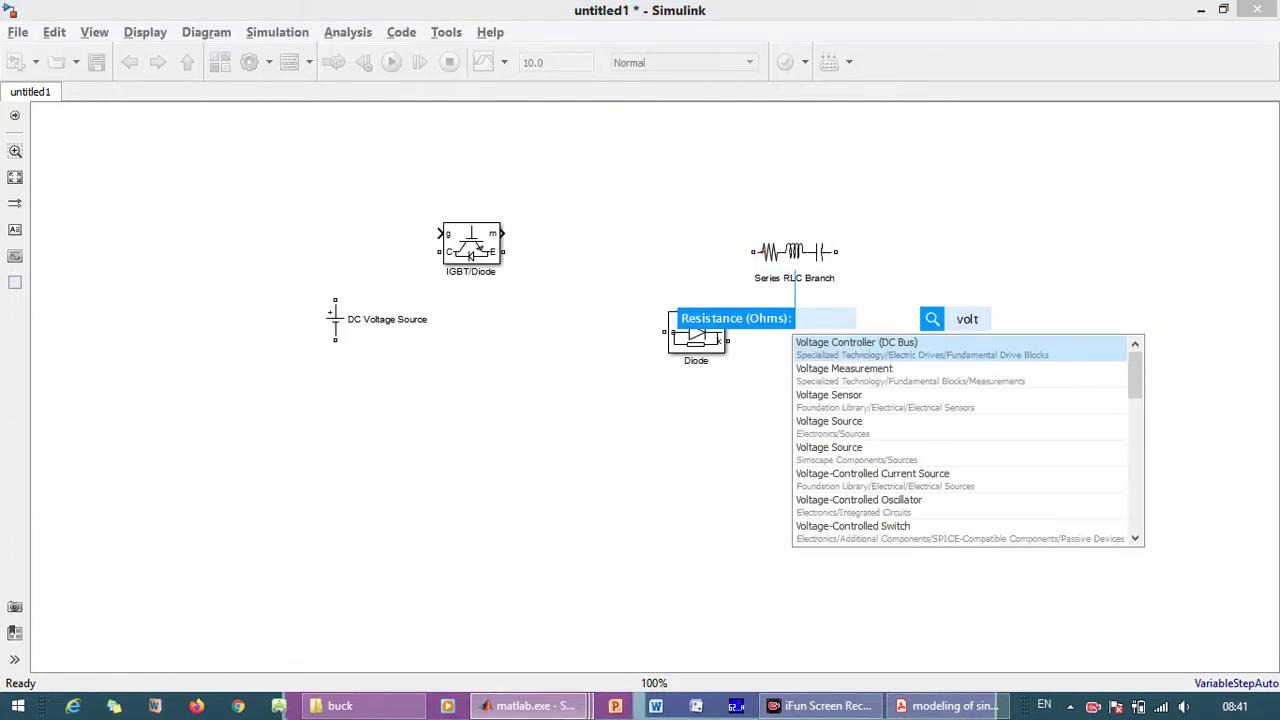
key("Down")
key("Return")
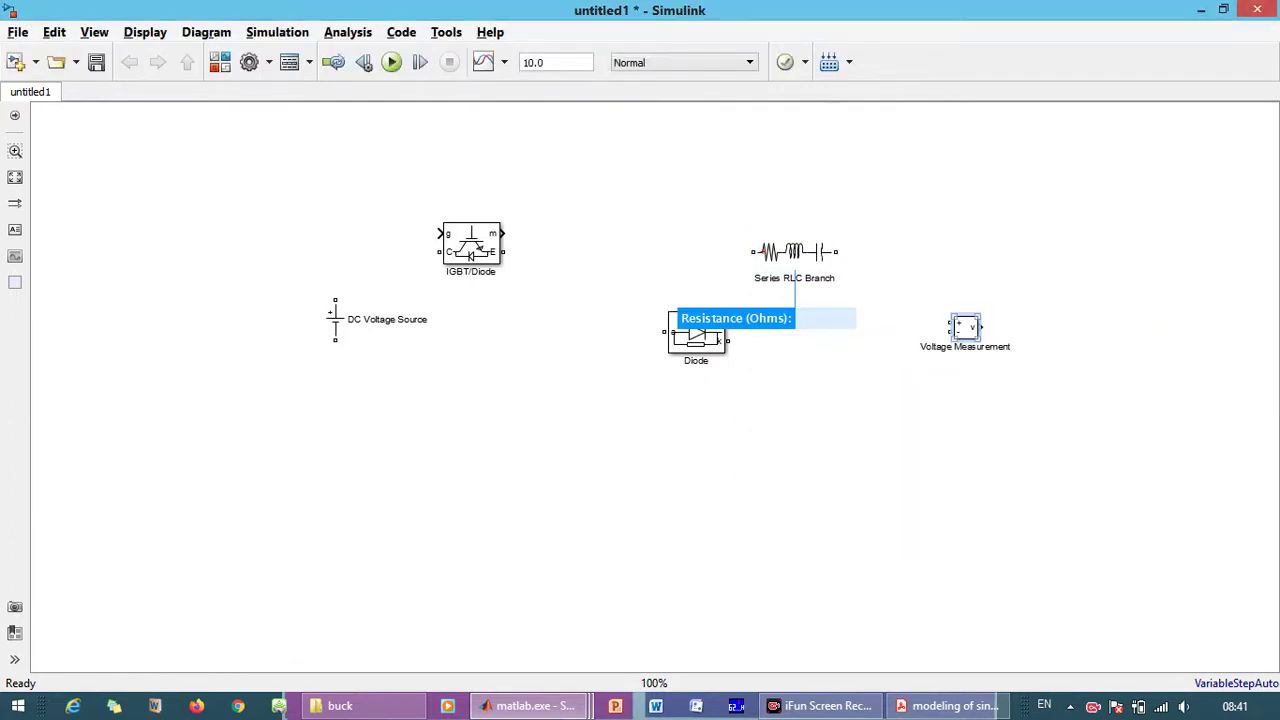
Add a From block and a Goto block from Simulink's Signal Routing below the power circuit
double_click(789, 495)
type("from")
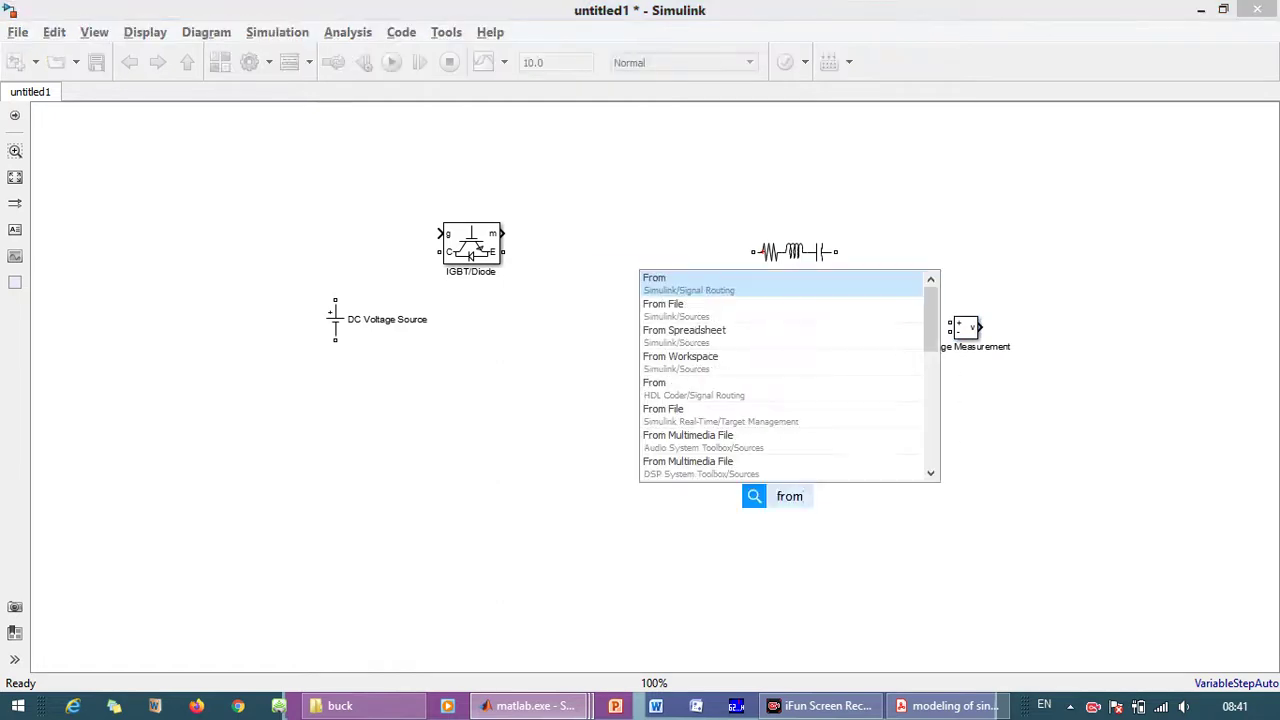
key("Return")
left_click(592, 490)
type("goto")
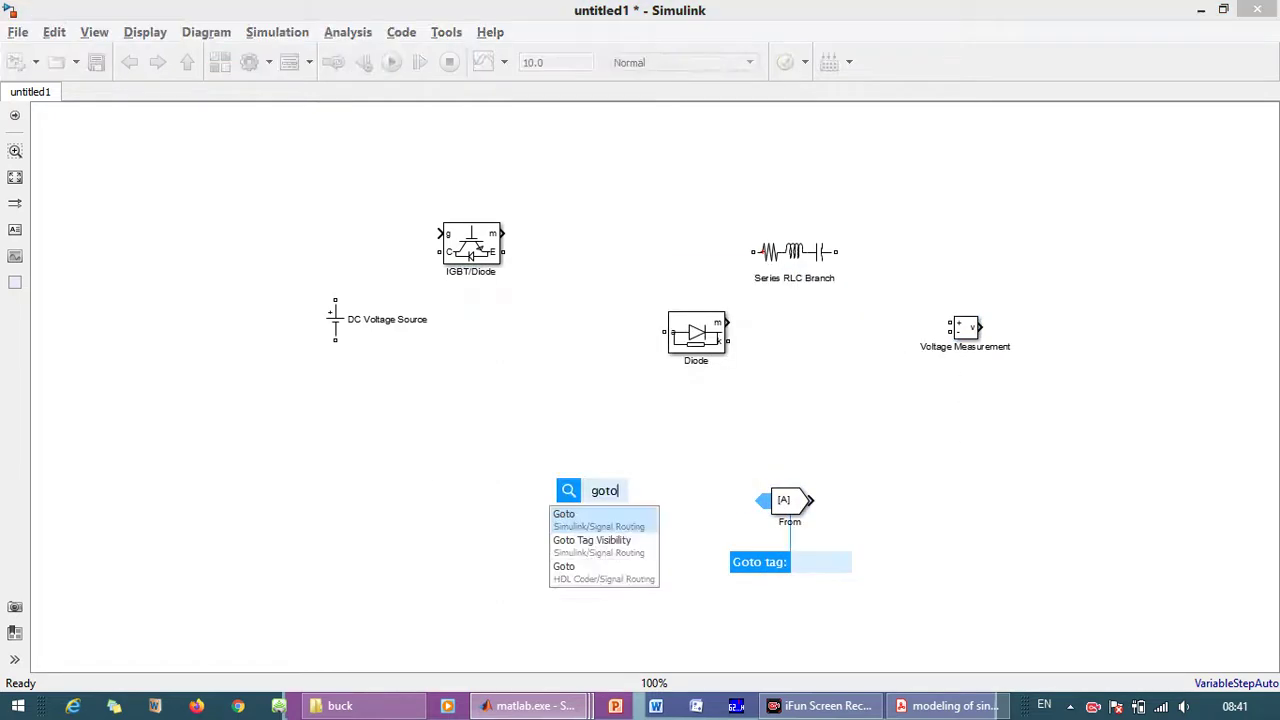
key("Return")
key("Return")
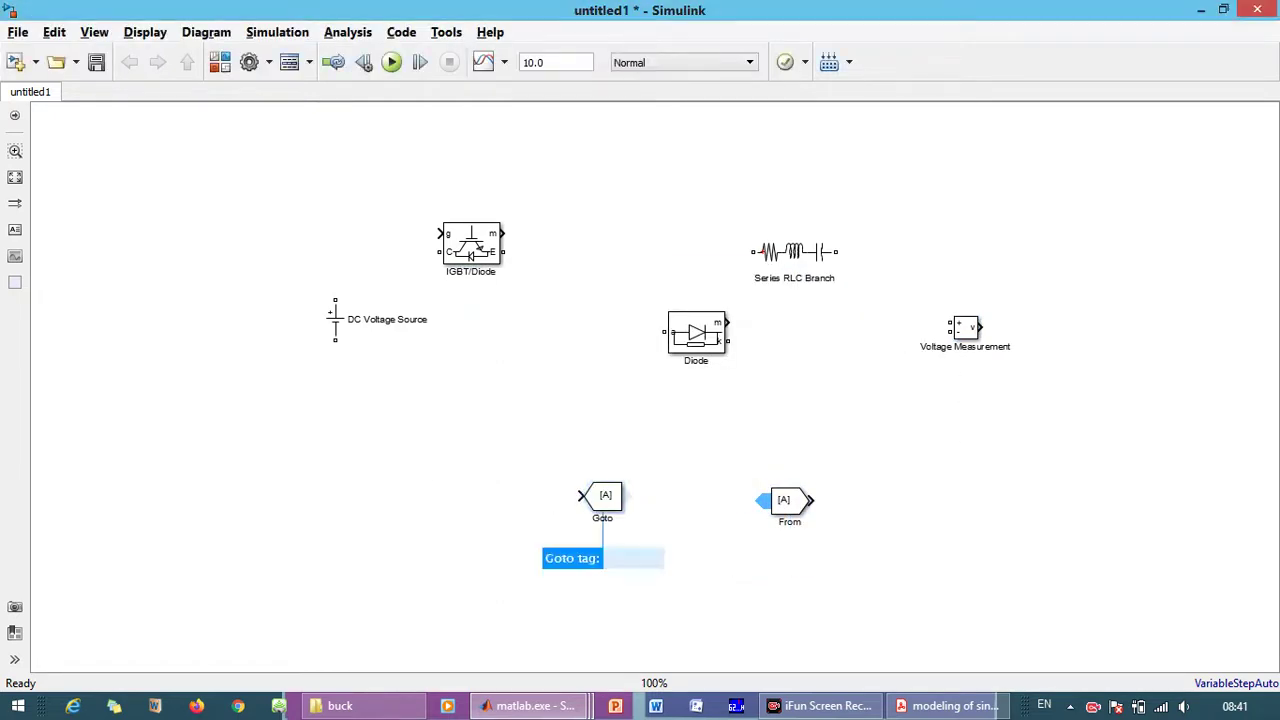
Add a Sum block below the voltage source and a Constant block to its right
double_click(325, 503)
type("sum")
key("Return")
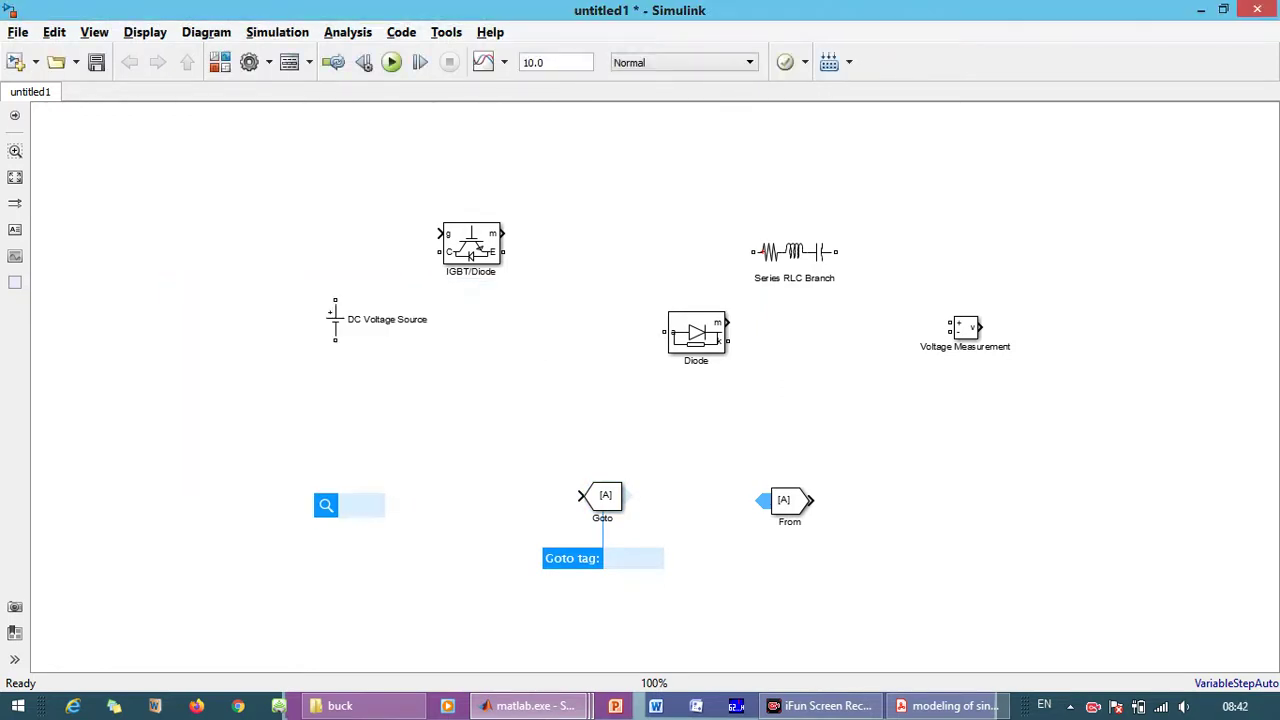
left_click(465, 556)
type("const")
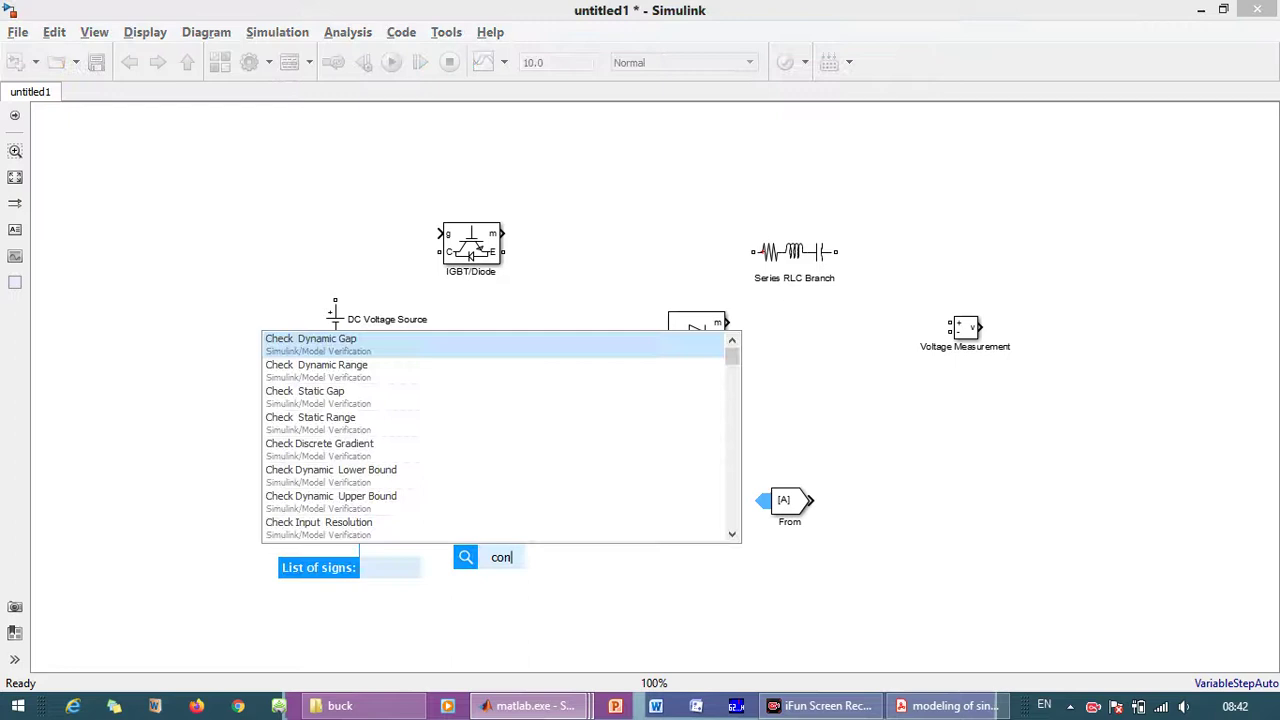
key("Return")
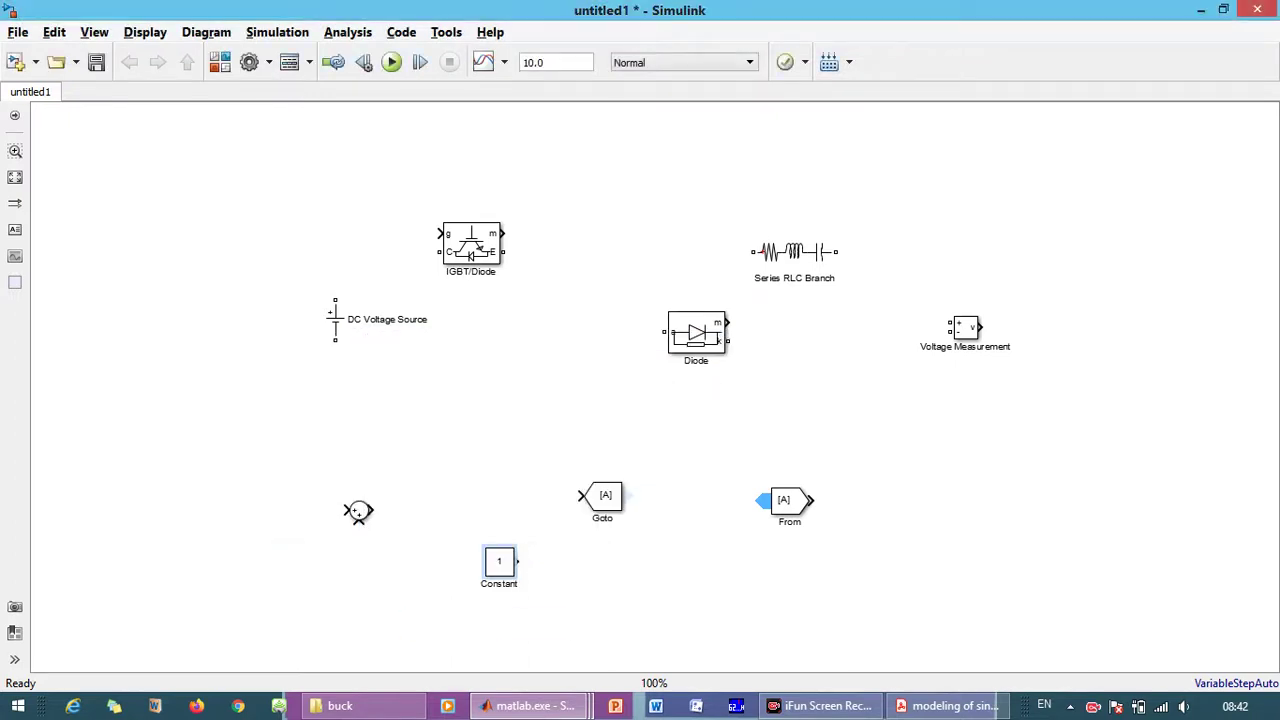
Add a continuous Transfer Fcn block below the Goto and From blocks and a Fcn block right of the From block
double_click(666, 558)
type("trans")
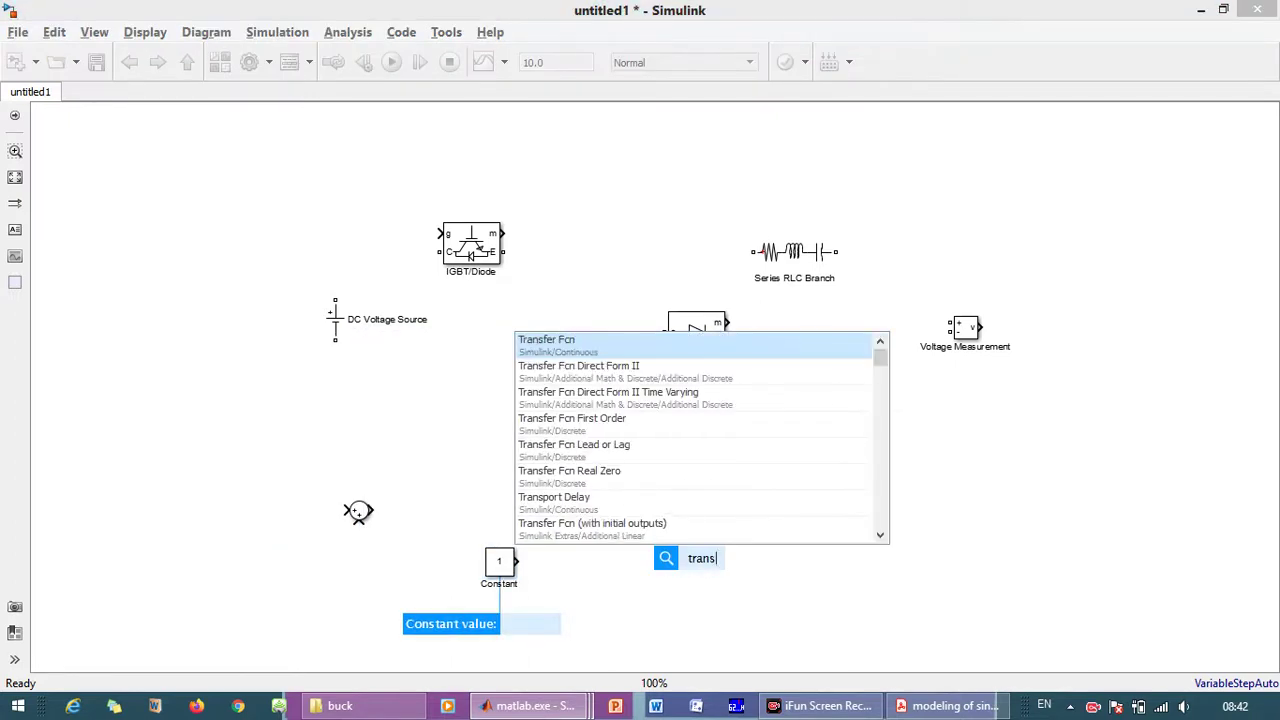
key("Return")
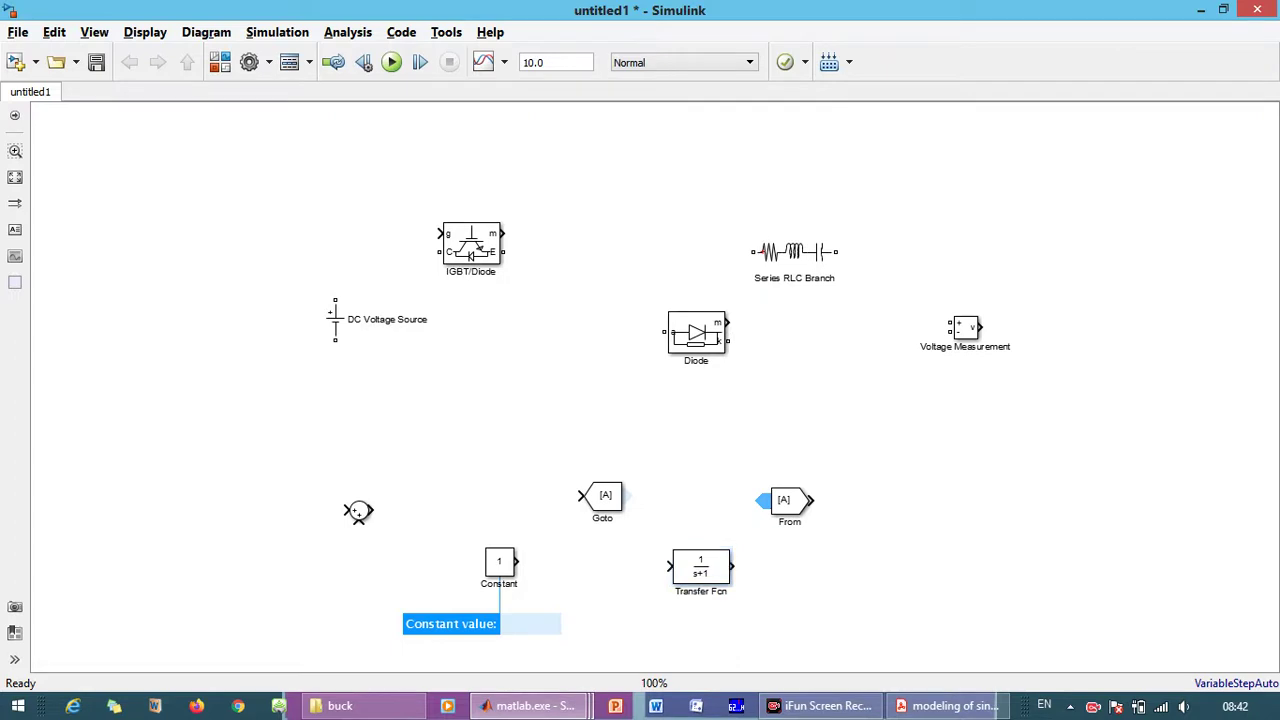
left_click(977, 495)
type("fcn")
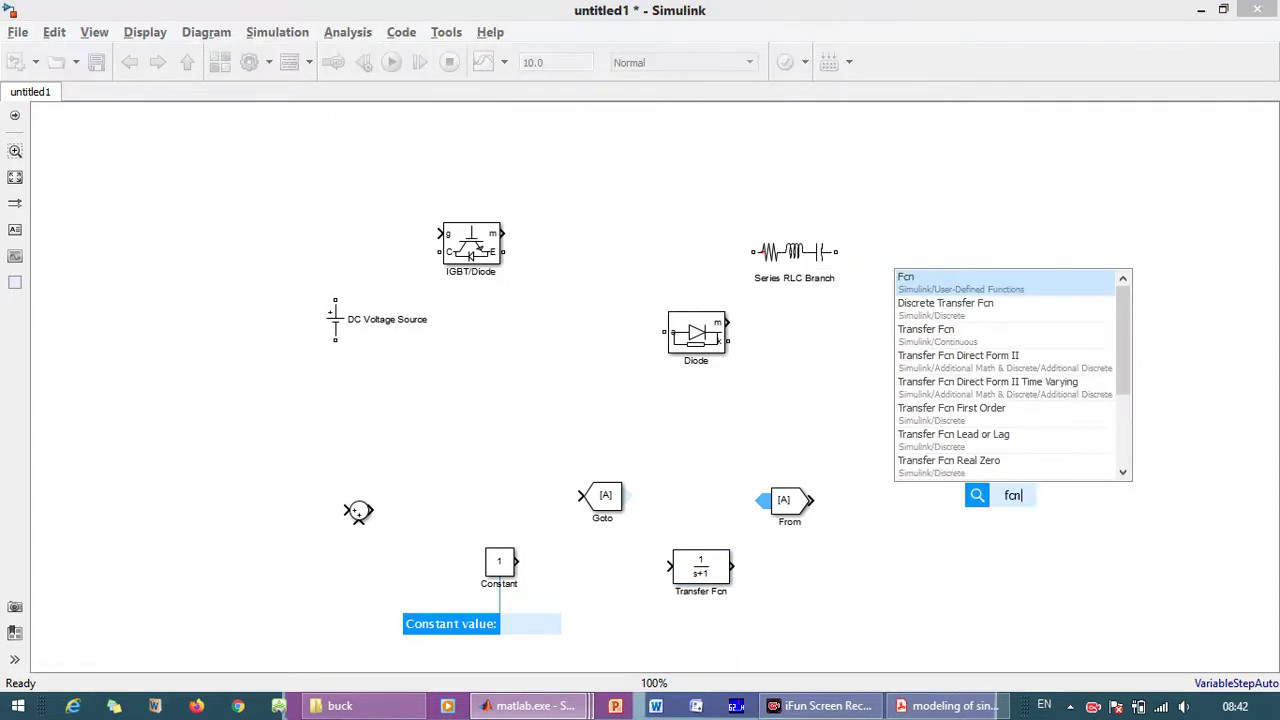
key("Return")
key("Return")
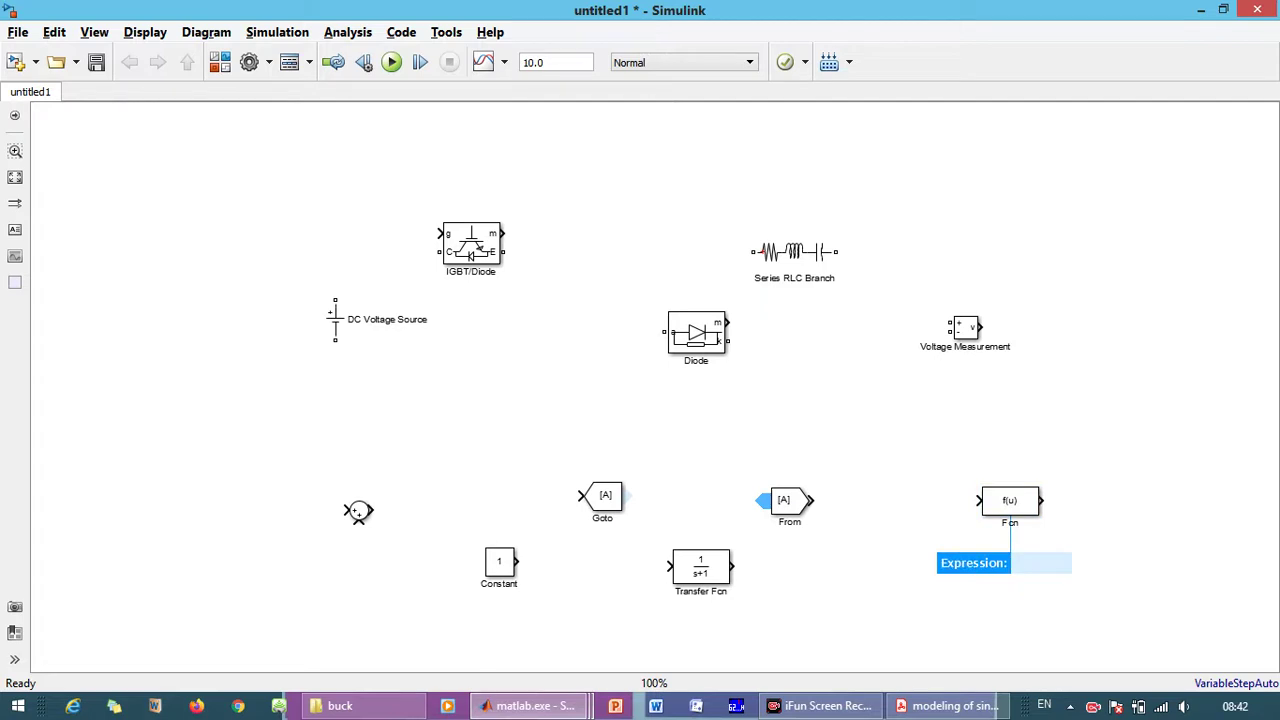
Move the DC Voltage Source further left and connect its positive terminal to the IGBT/Diode collector
left_click_drag(335, 320, 251, 343)
left_click(470, 245)
mouse_move(440, 252)
left_mouse_down()
mouse_move(271, 294)
mouse_move(251, 323)
left_mouse_up()
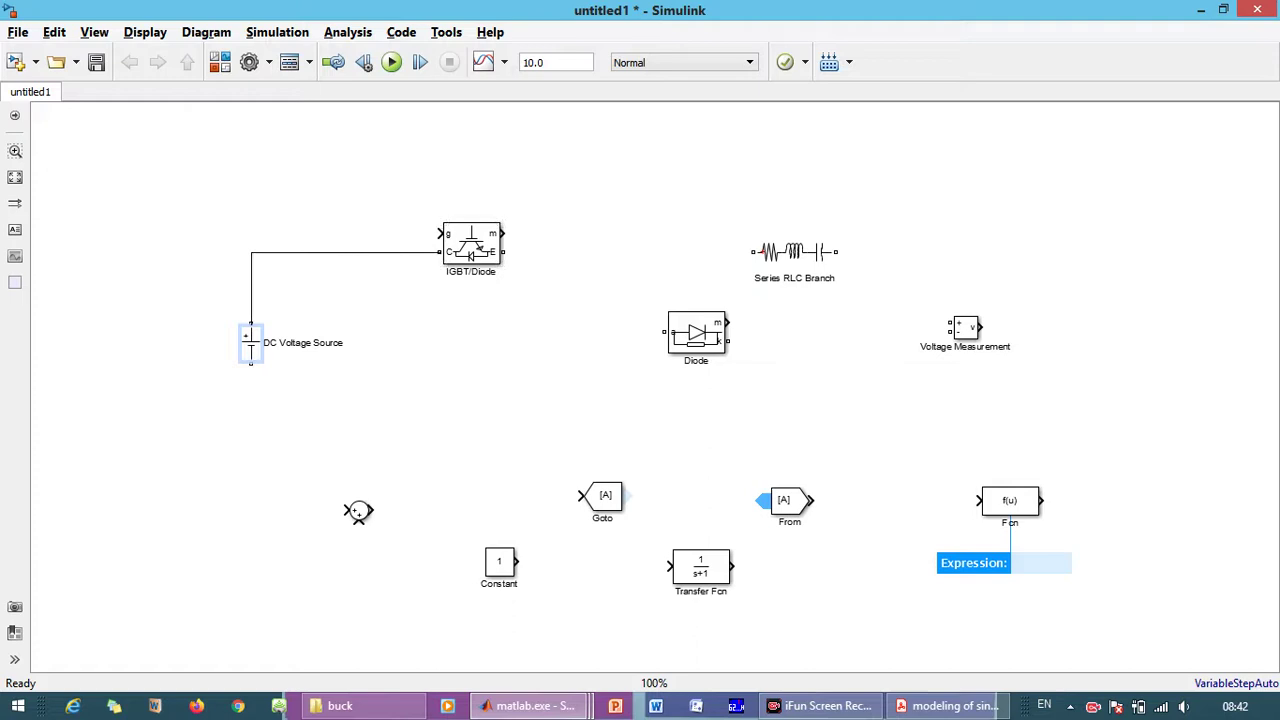
Place the diode upright beside the IGBT, connecting its cathode to the IGBT emitter and its anode to the source's negative terminal
mouse_move(503, 252)
left_mouse_down()
mouse_move(660, 332)
mouse_move(735, 342)
mouse_move(593, 327)
left_mouse_up()
left_click(696, 332)
key("ctrl+r")
key("ctrl+r")
key("ctrl+r")
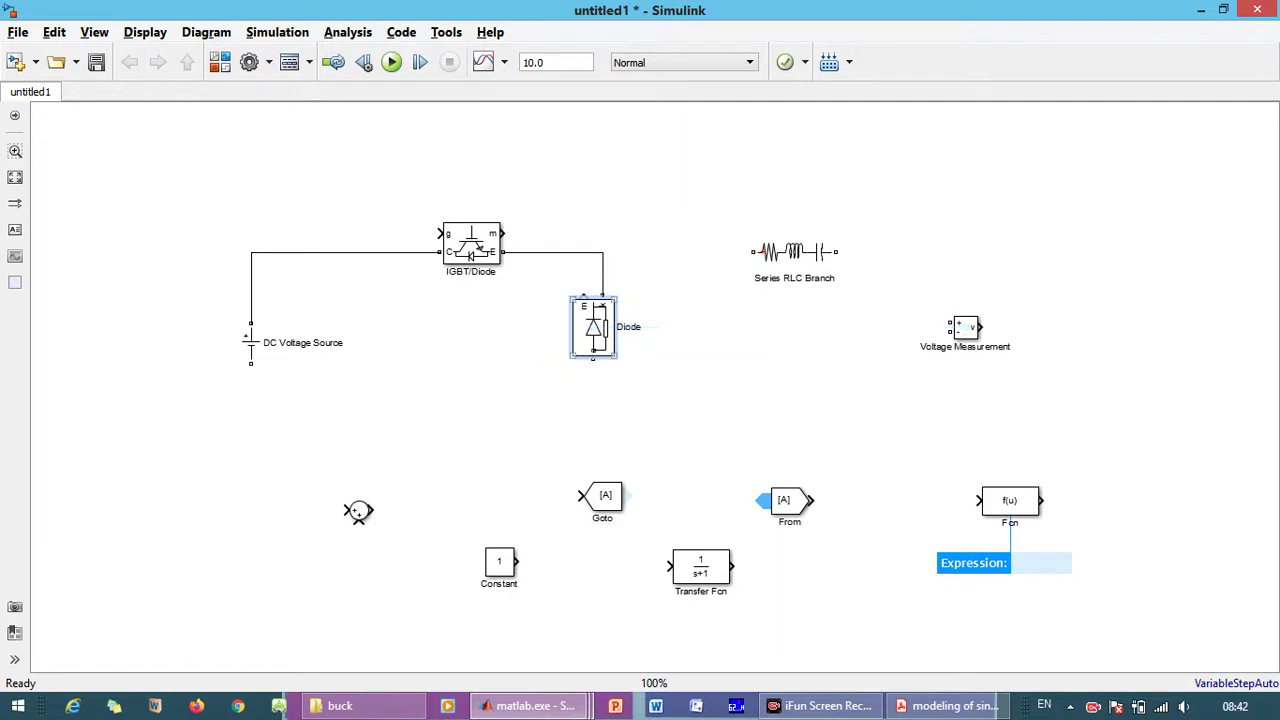
left_click_drag(250, 364, 593, 360)
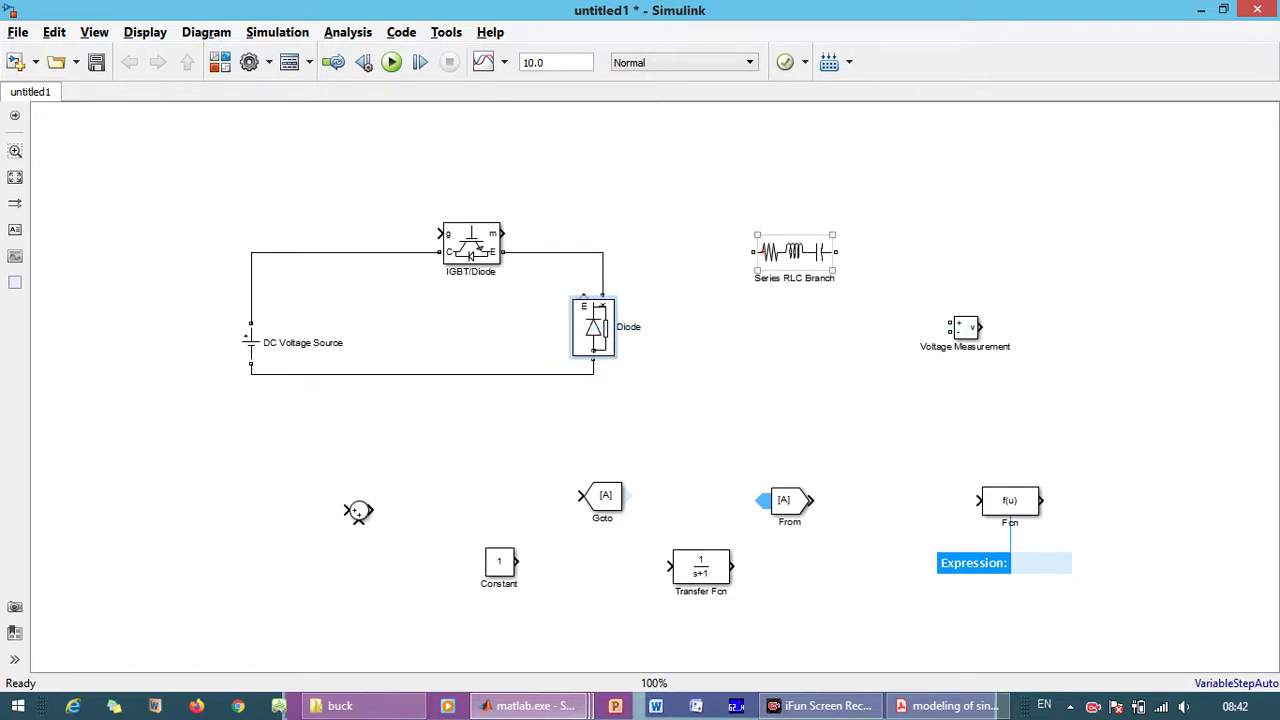
Connect the Series RLC Branch to the IGBT–diode node and wire two vertical copies of it in parallel from its output to the return line
left_click_drag(754, 251, 602, 252)
left_click_drag(795, 252, 770, 263)
key("ctrl+r")
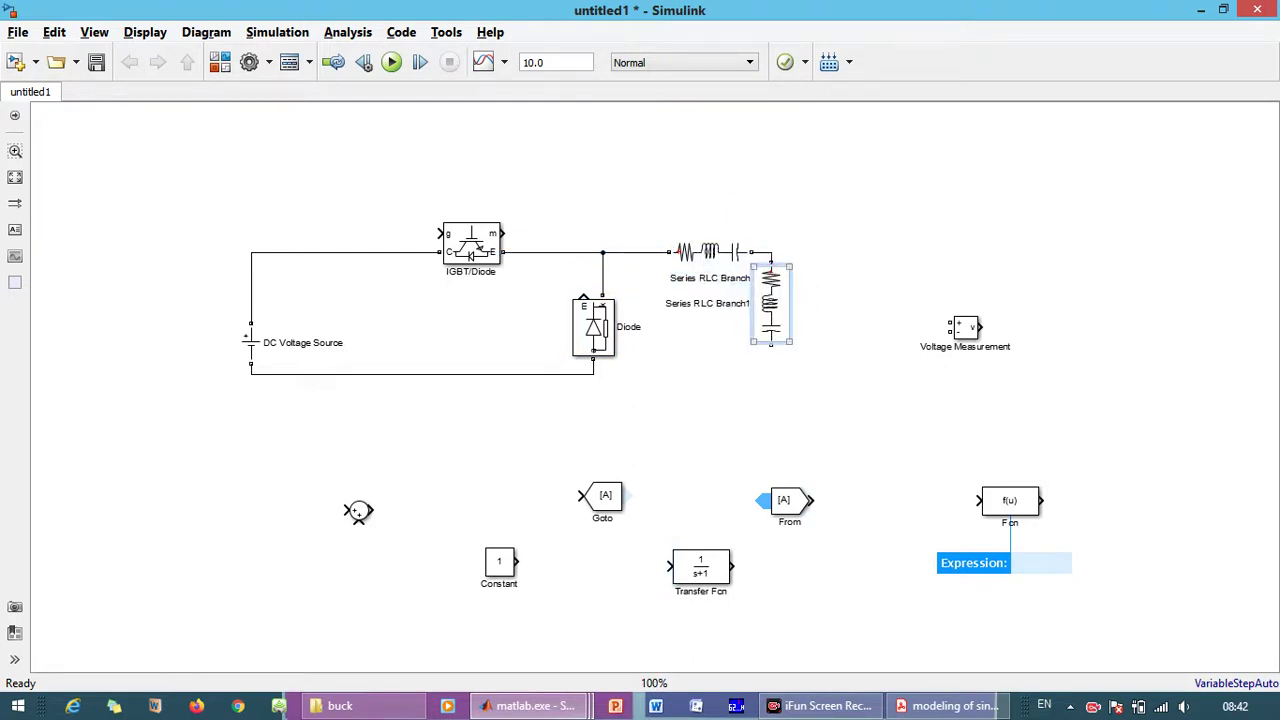
left_click_drag(770, 346, 595, 374)
left_click_drag(771, 304, 771, 252)
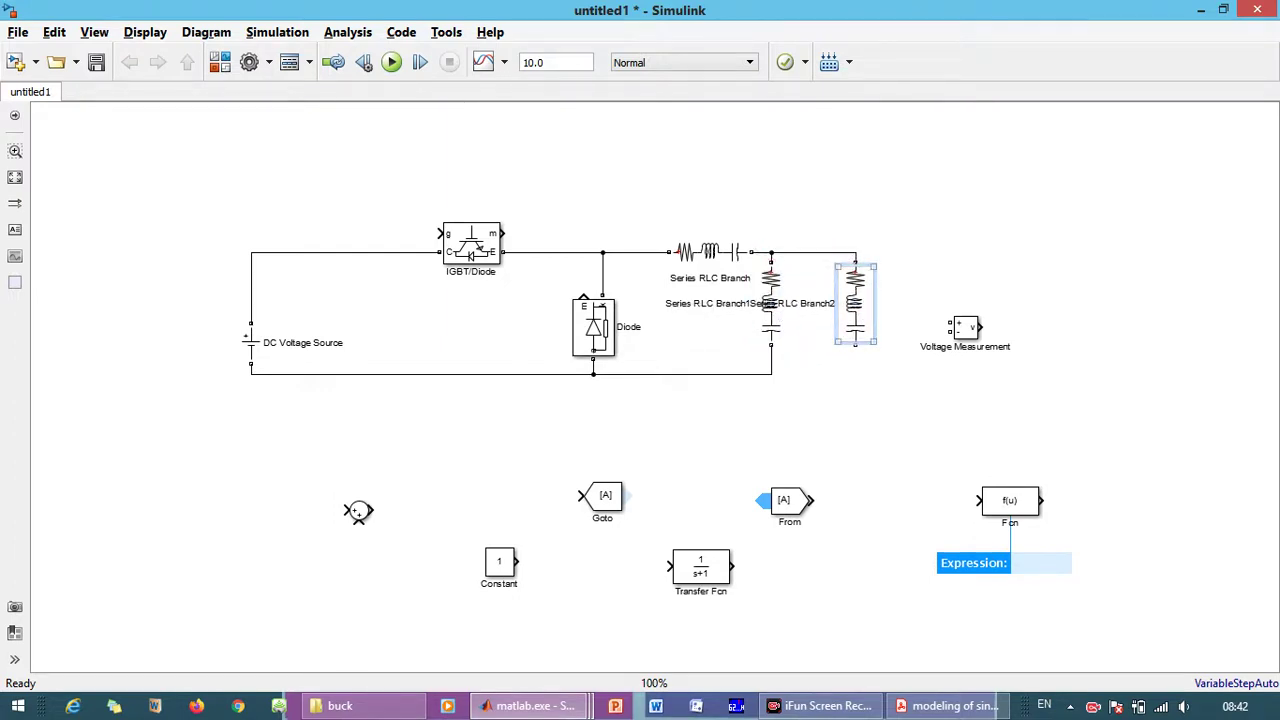
left_click_drag(856, 346, 771, 374)
Rename the series branch L, the first vertical branch C and the second vertical branch R
left_click(710, 251)
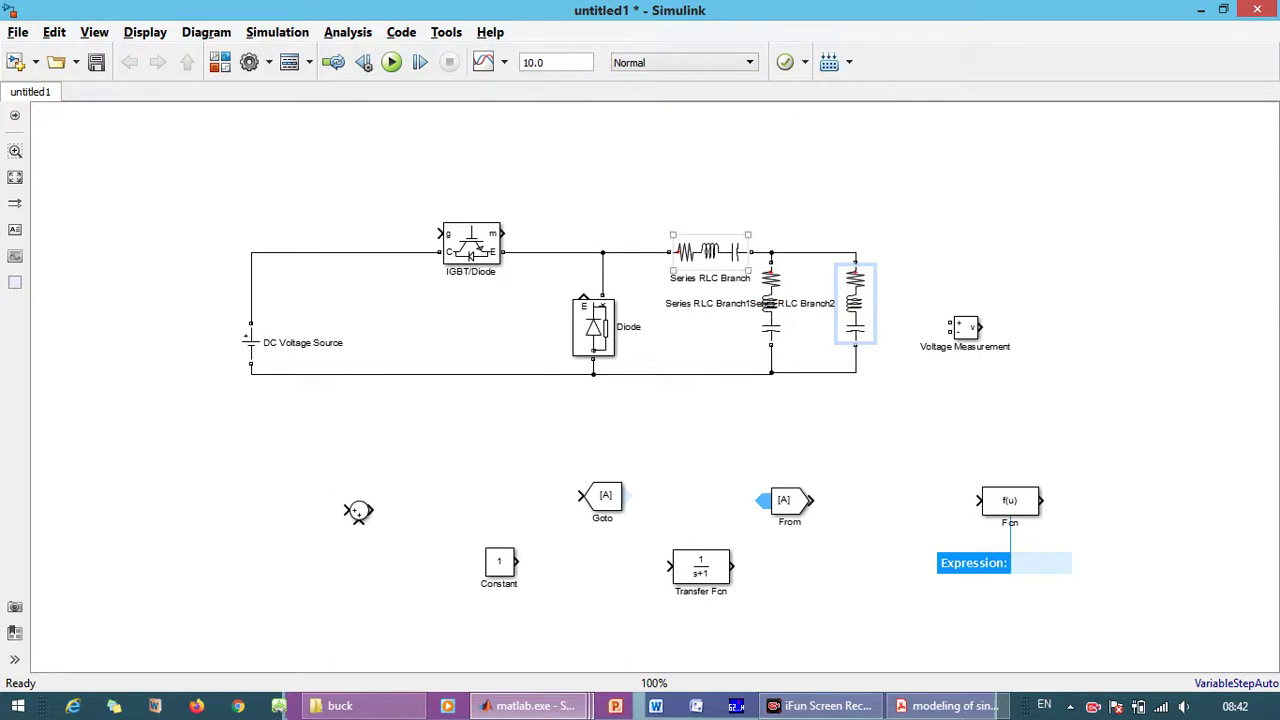
double_click(687, 278)
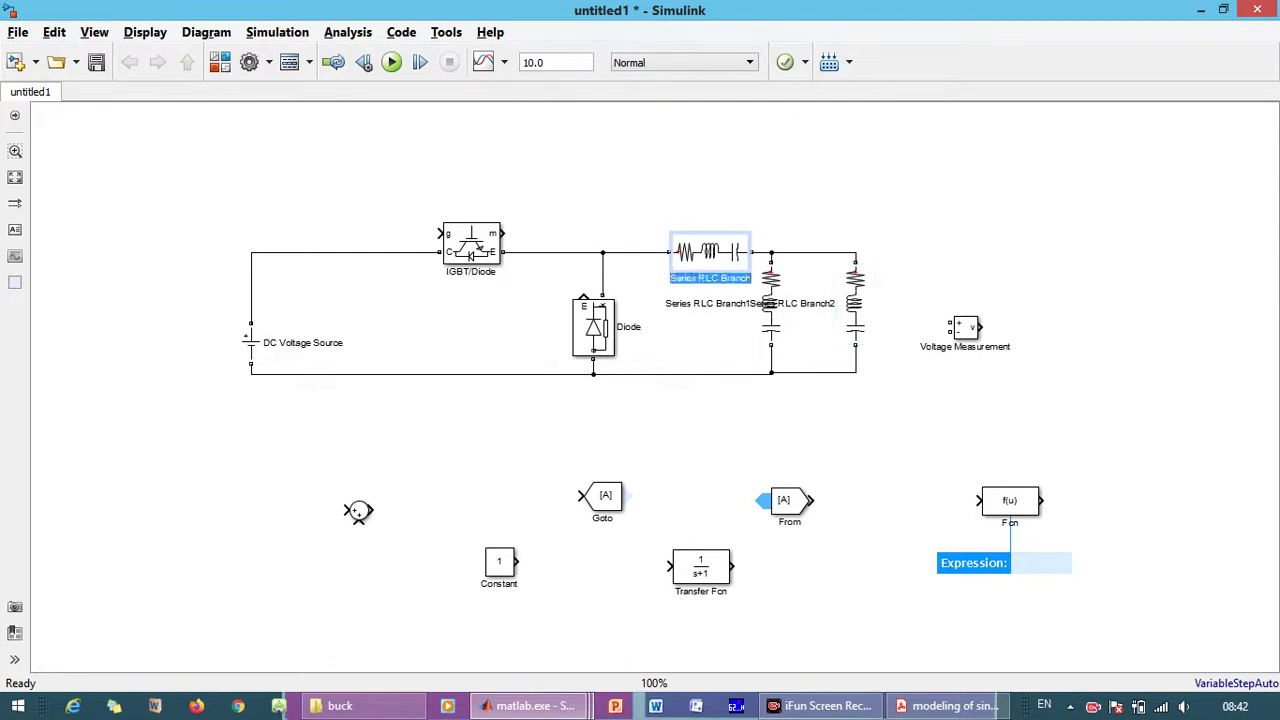
type("L")
left_click(771, 300)
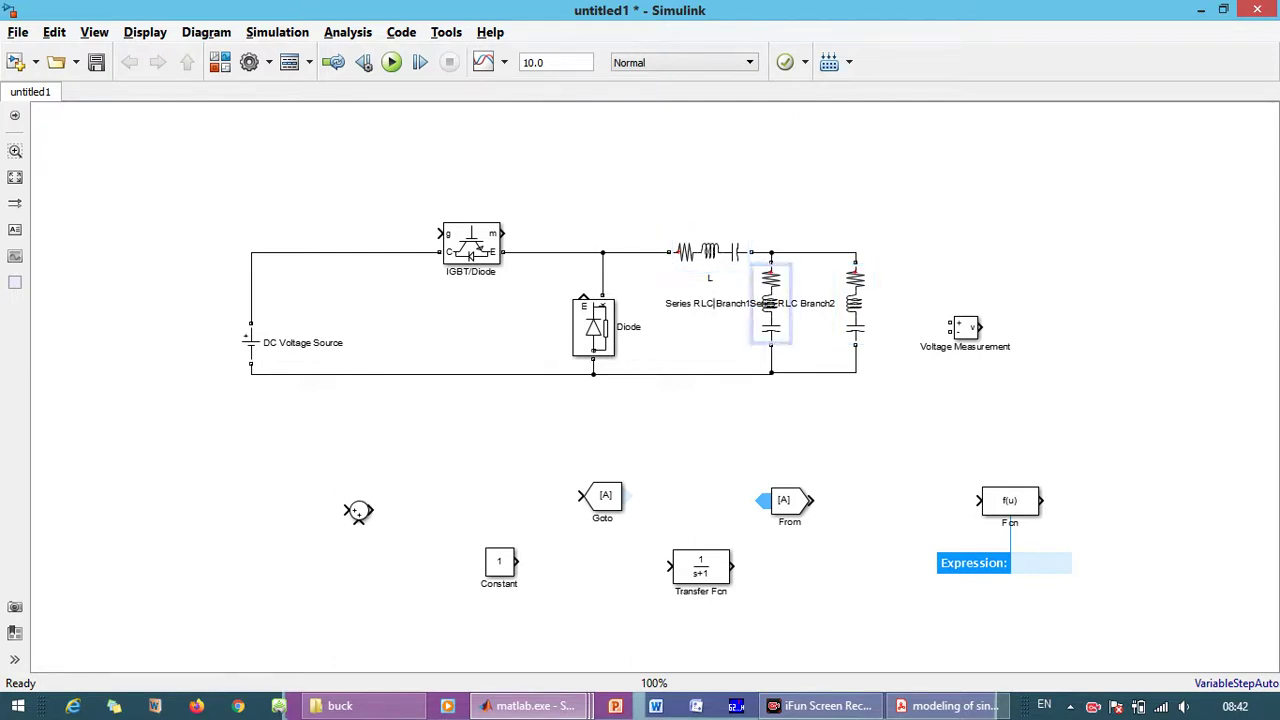
double_click(707, 303)
type("C")
left_click(826, 303)
double_click(790, 303)
type("R")
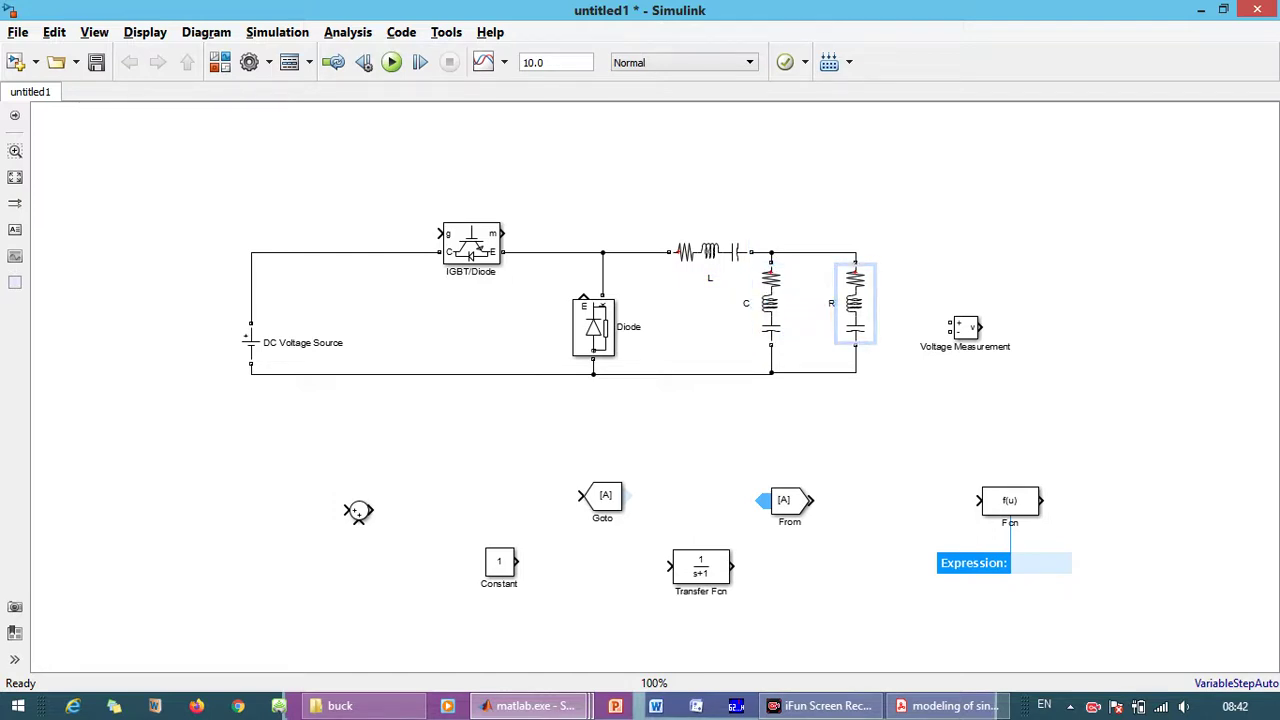
Set the branch type of the L block to L and that of the C block to C
left_click(710, 252)
double_click(710, 252)
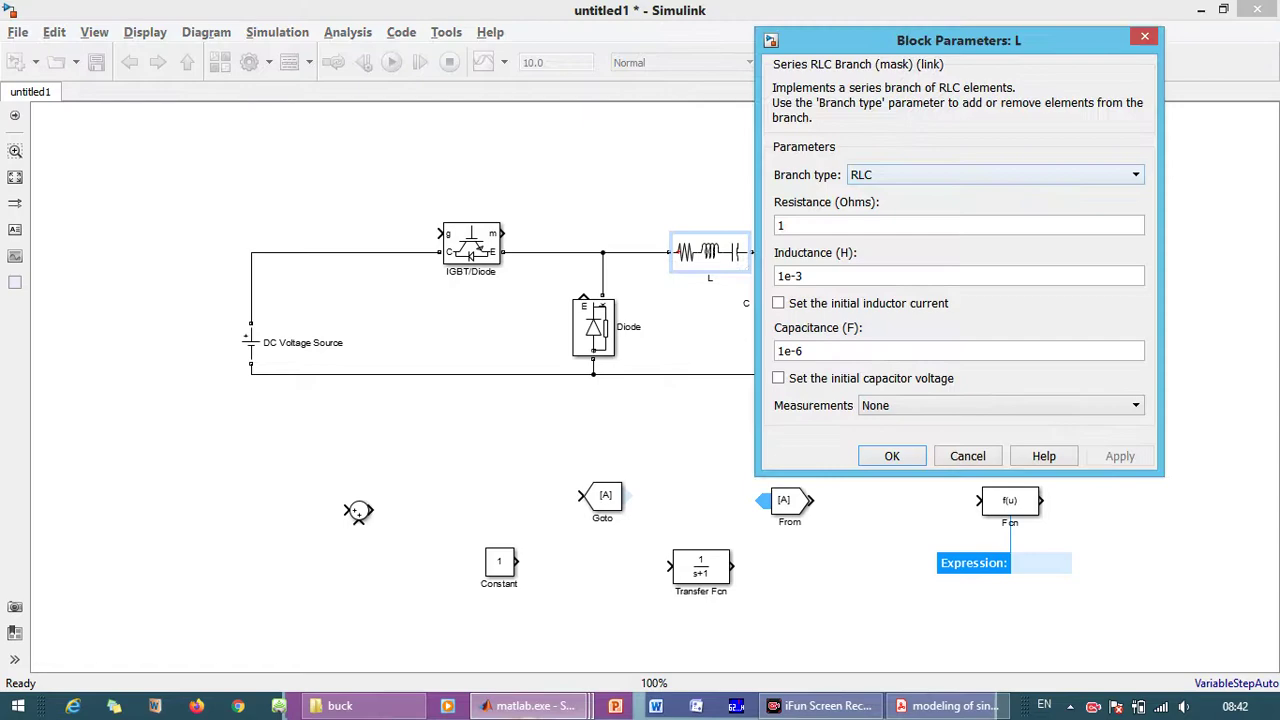
left_click(995, 174)
left_click(900, 222)
left_click(891, 329)
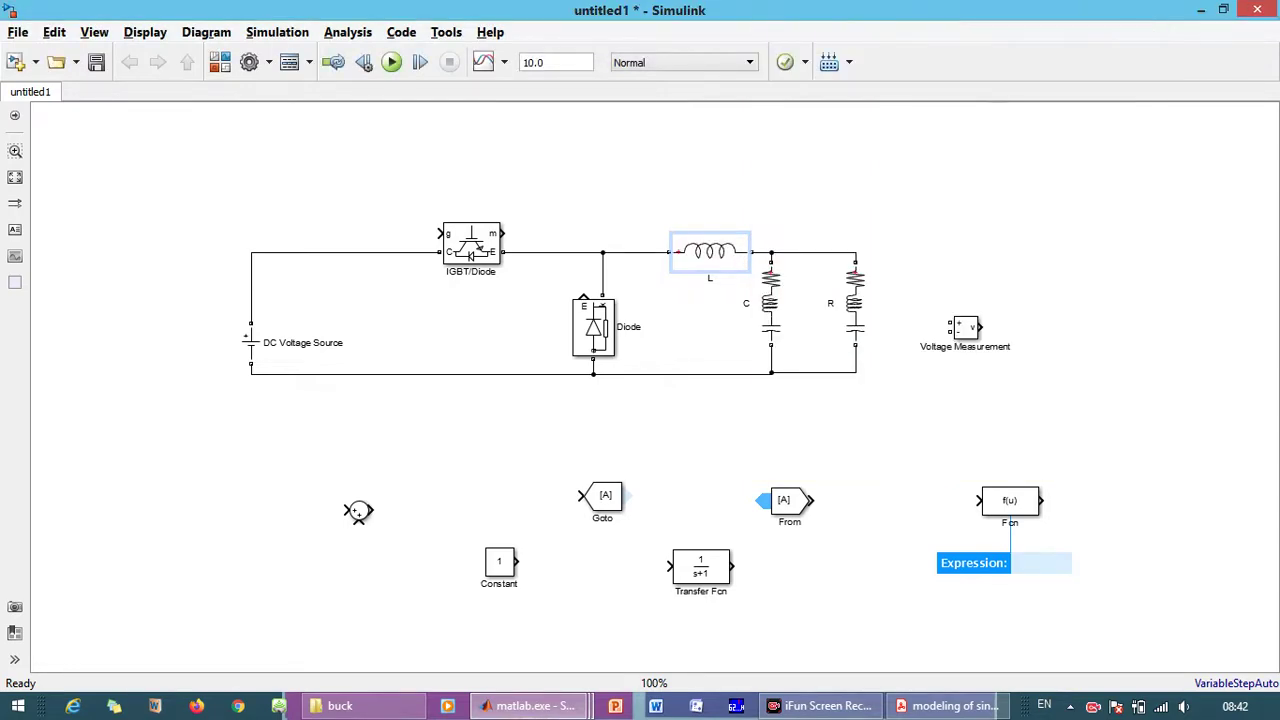
double_click(770, 300)
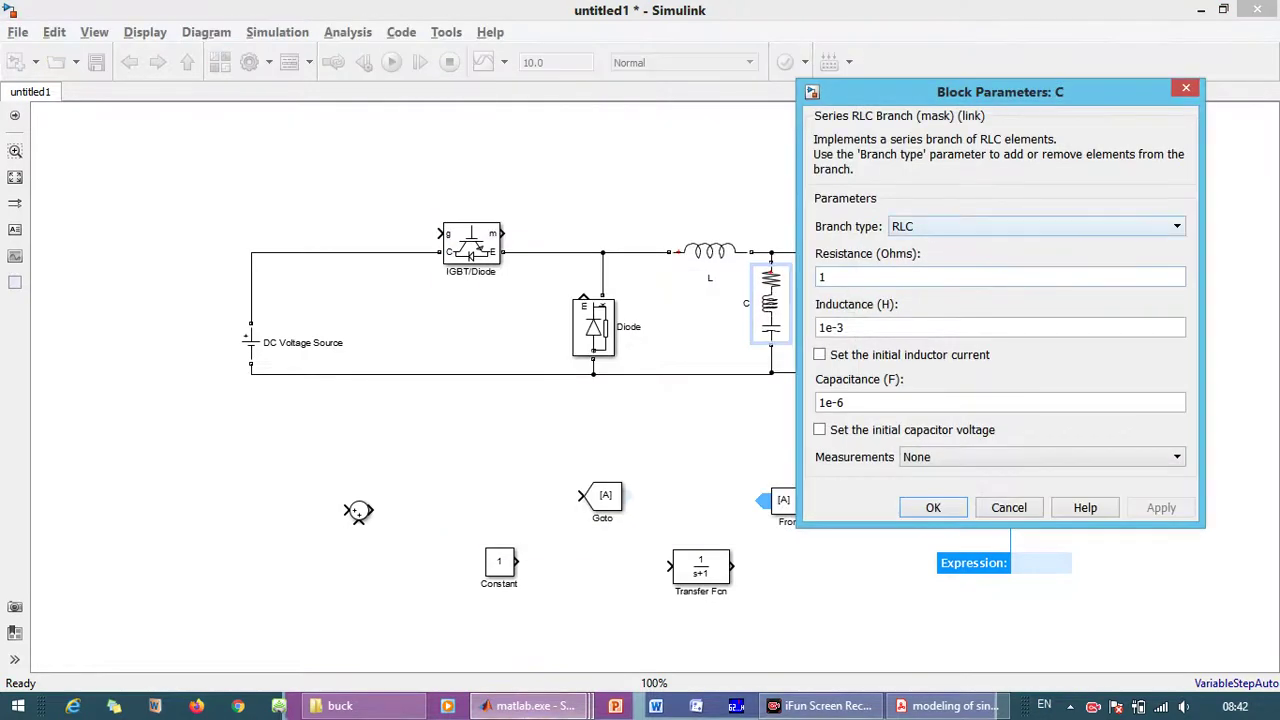
left_click(1035, 226)
left_click(900, 289)
left_click(933, 382)
Set the branch type of the R block to R and enter its resistance
double_click(855, 303)
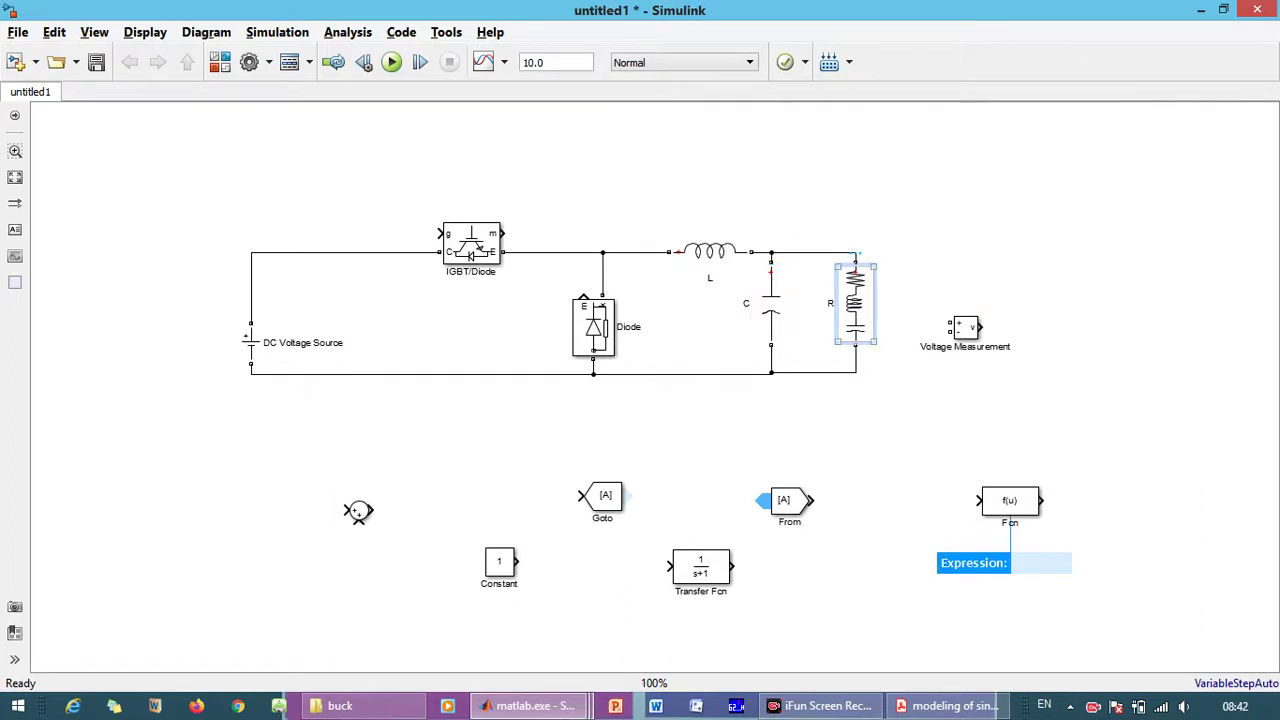
left_click(660, 226)
left_click(525, 261)
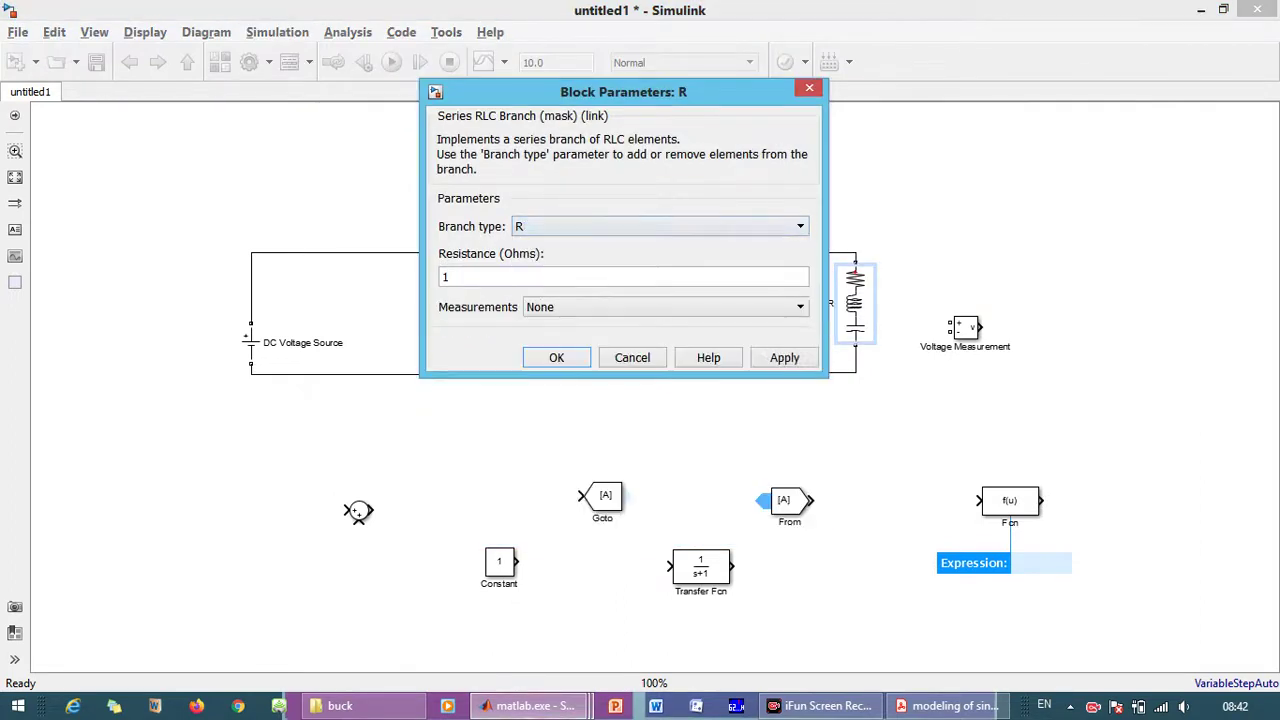
type("1.")
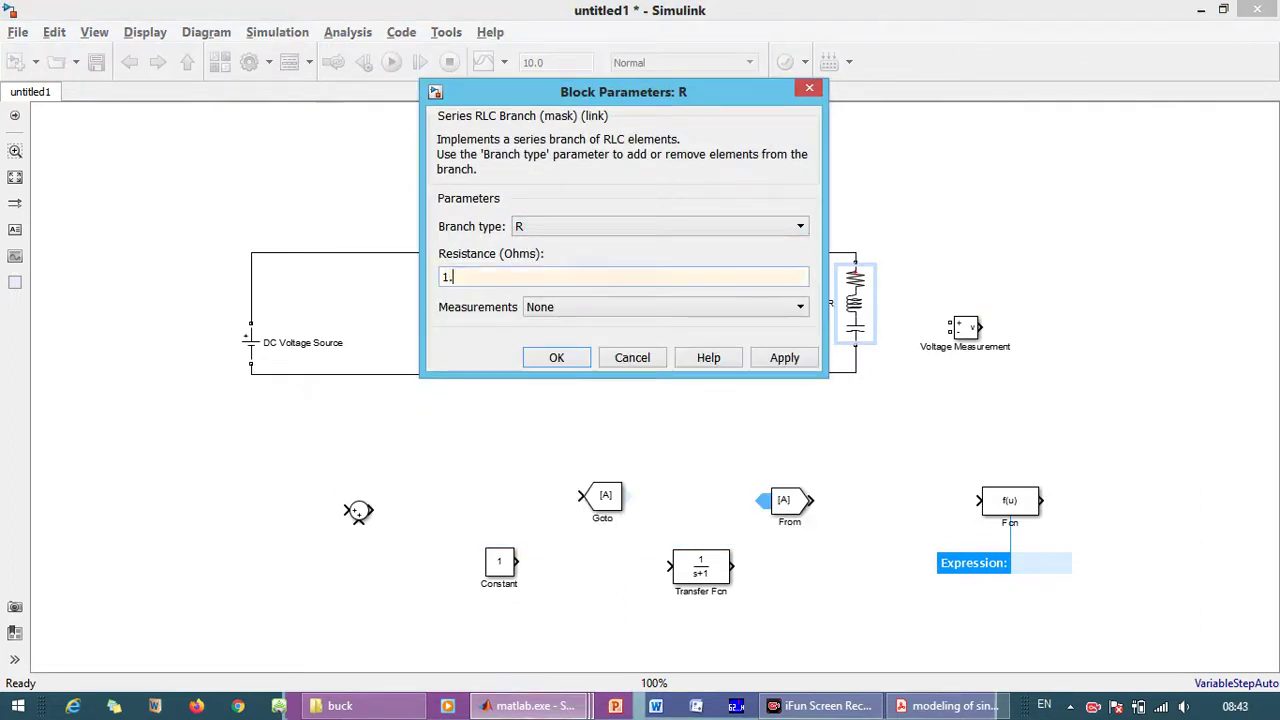
key("Return")
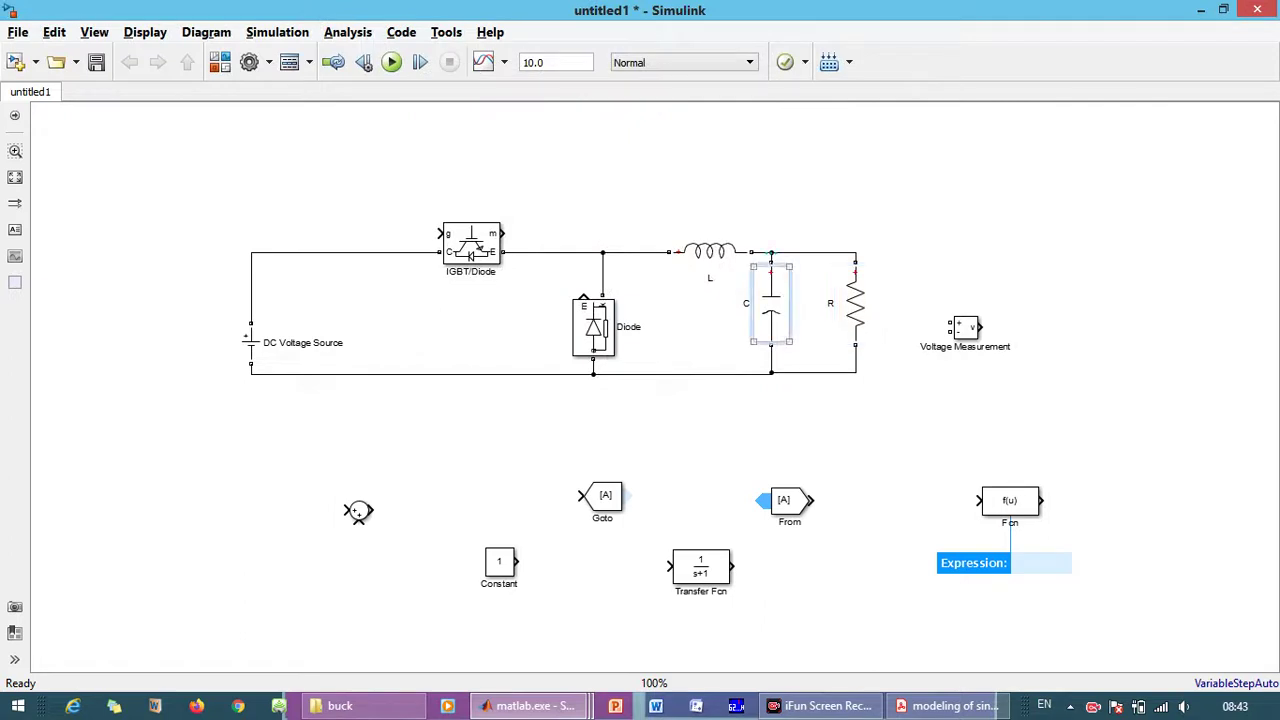
Set the capacitance of the C block to 2.5
double_click(771, 304)
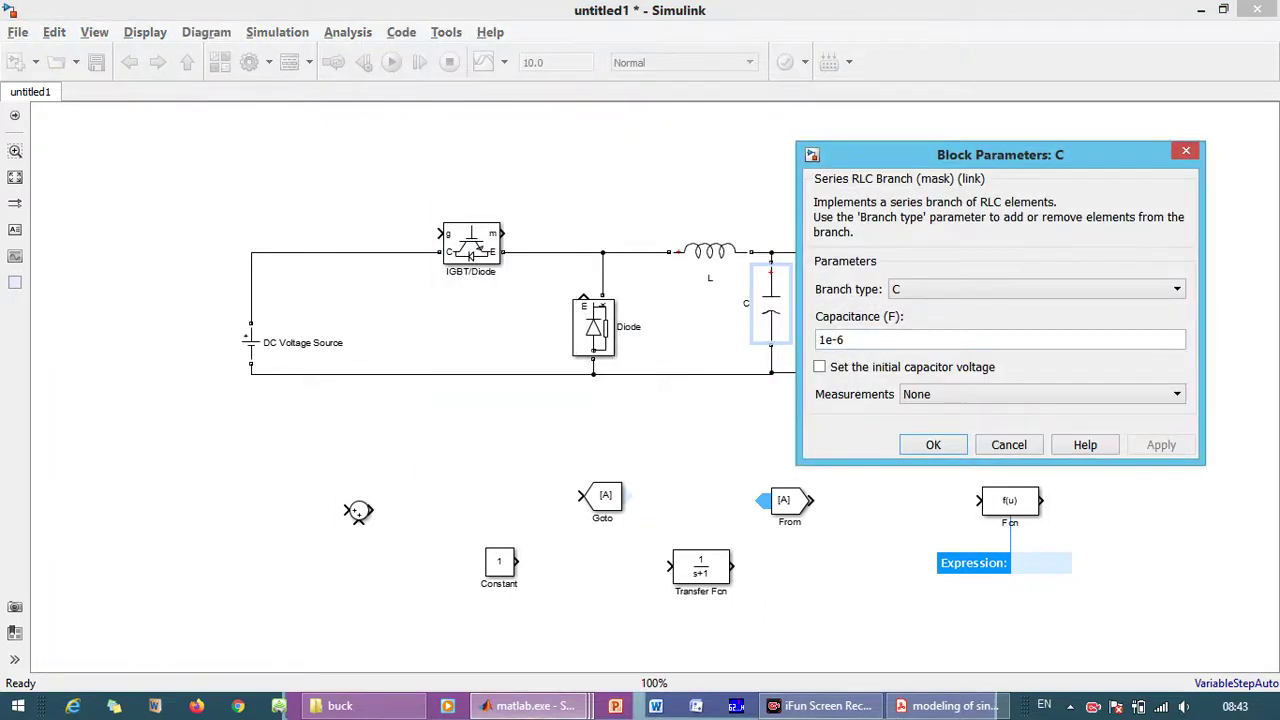
double_click(836, 340)
left_click(837, 340)
type("2.")
type("5")
key("Return")
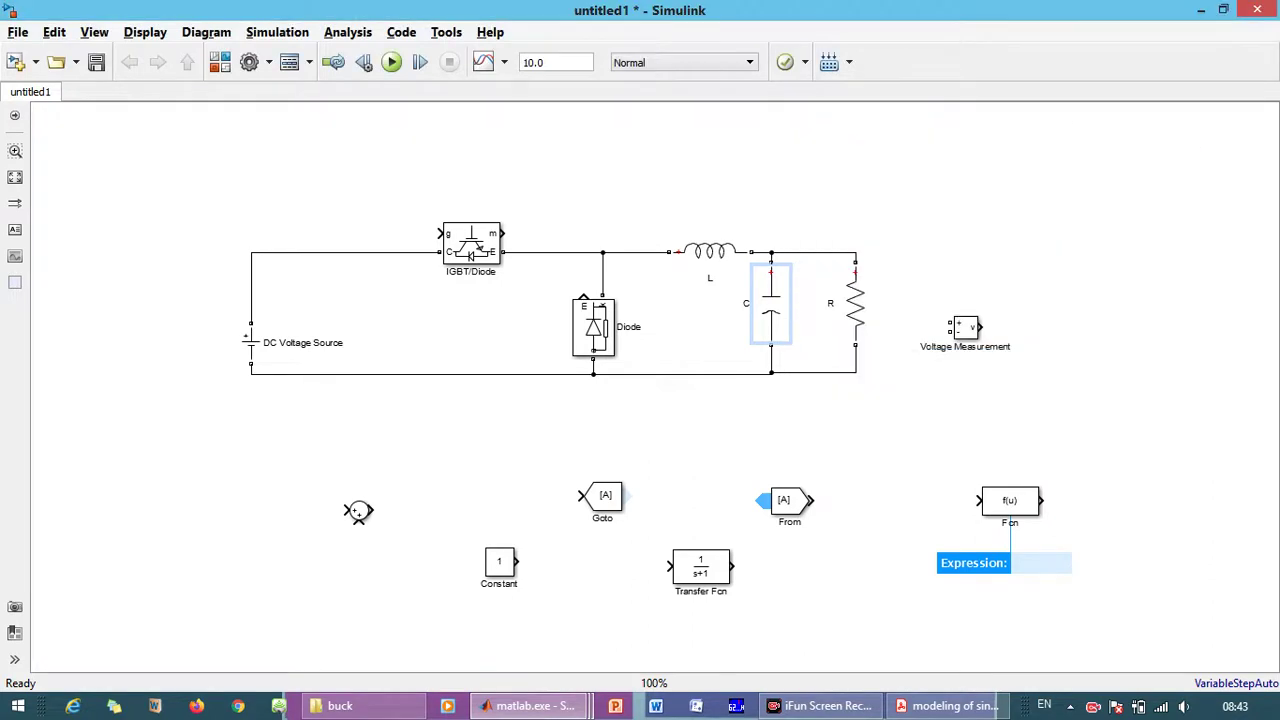
Set the inductance of the L block to 0.0075 H
left_click(710, 252)
double_click(710, 252)
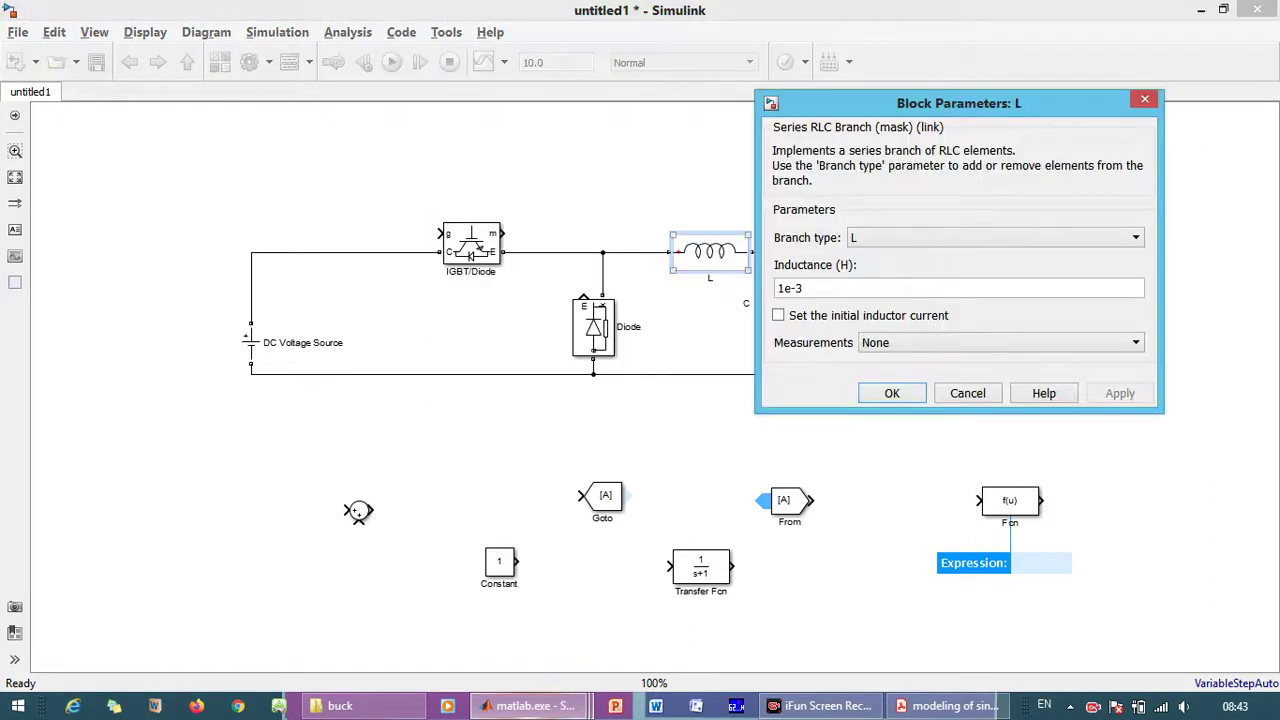
type("0.")
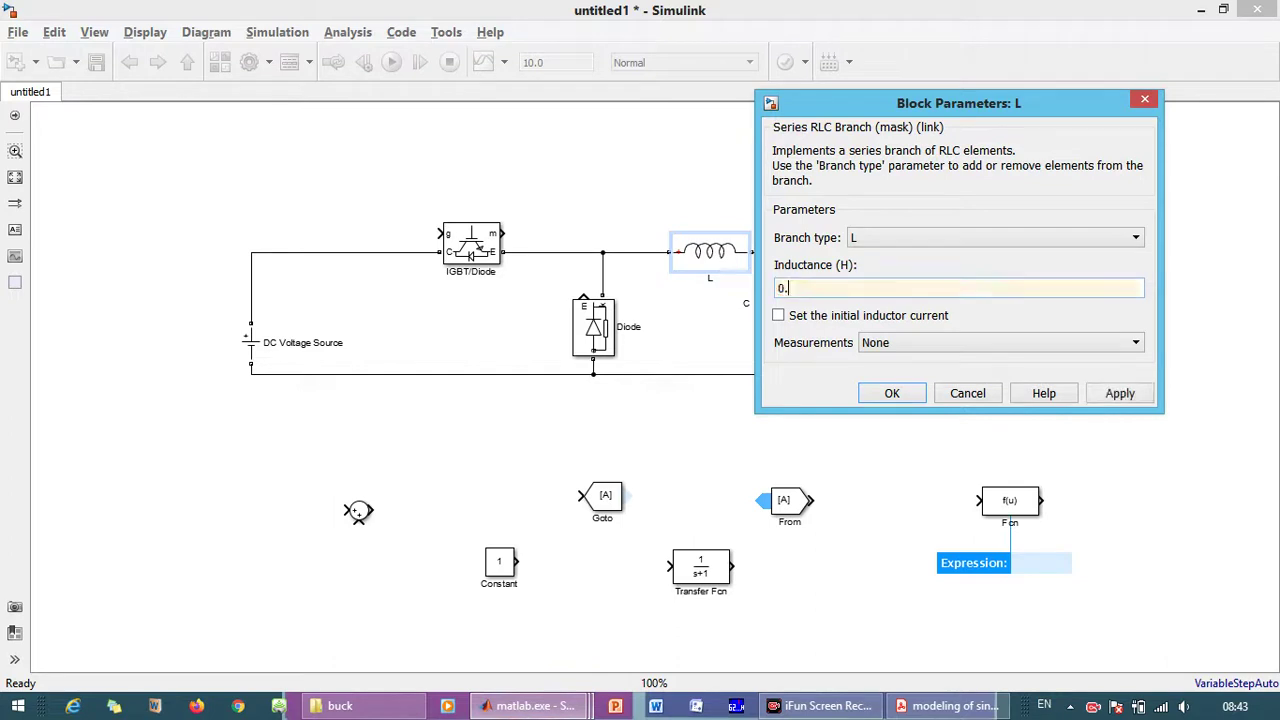
type("0075")
key("Return")
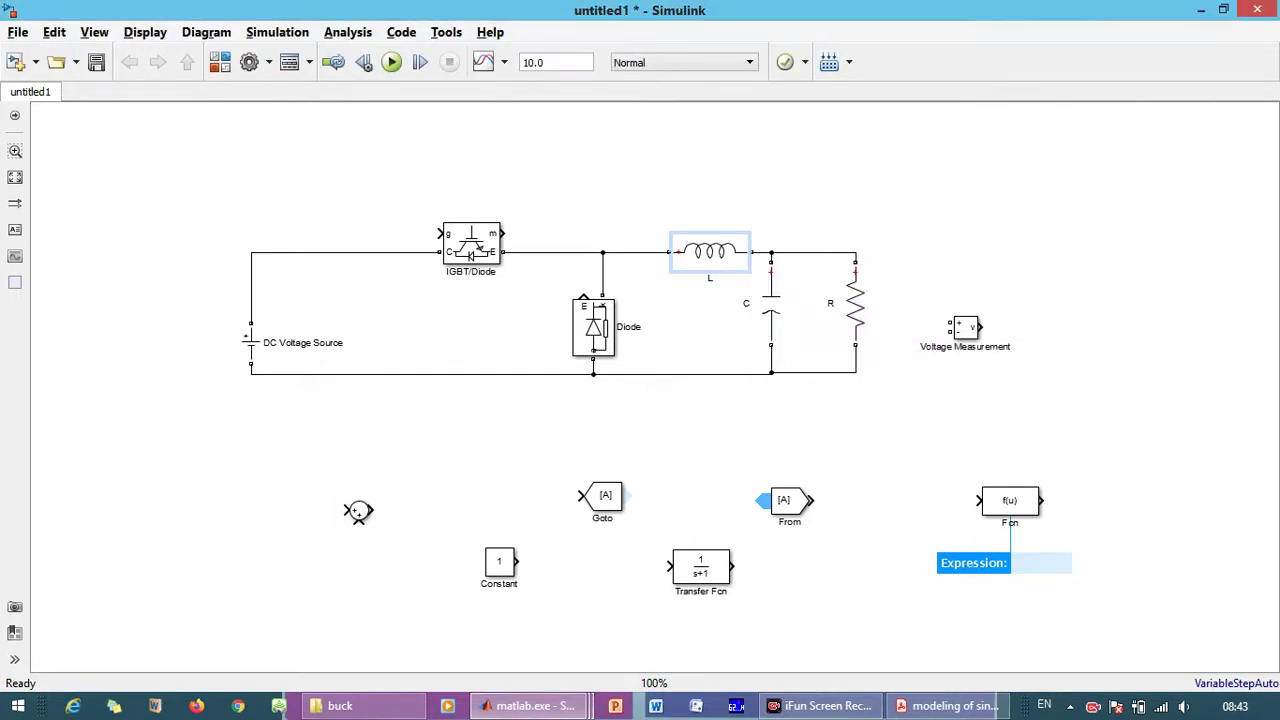
Move the IGBT/Diode and the Diode closer to the DC source and realign their wires into a straight line
left_click_drag(472, 243, 378, 234)
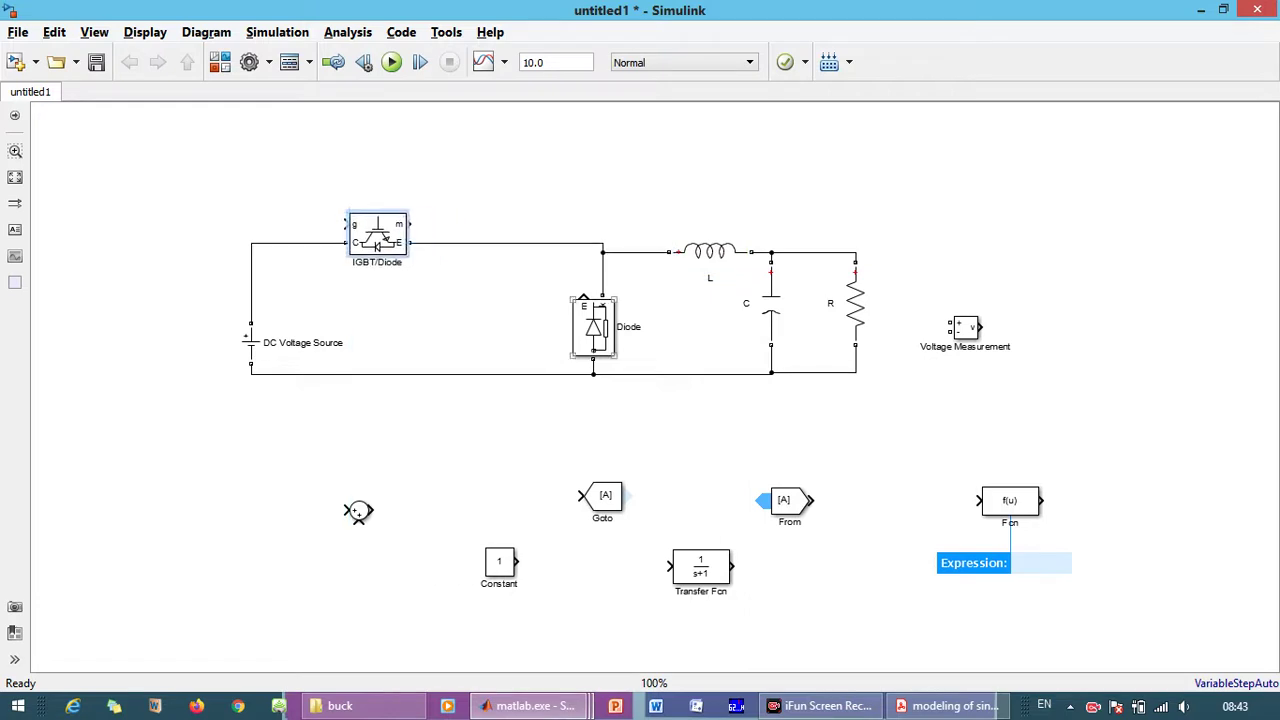
left_click_drag(594, 326, 537, 303)
left_click_drag(603, 247, 547, 247)
left_click_drag(378, 234, 378, 243)
Rename the DC Voltage Source 24V and set its amplitude to 24 V
left_click(251, 343)
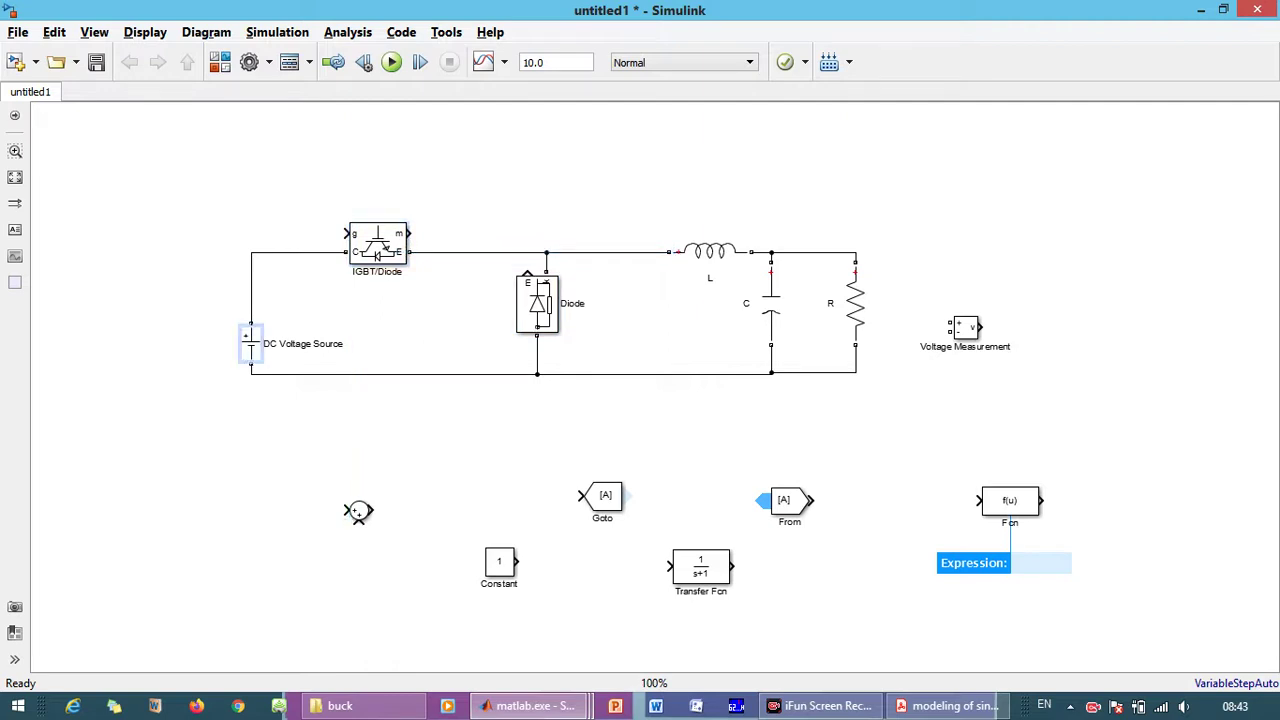
left_click(314, 343)
type("24V")
double_click(251, 343)
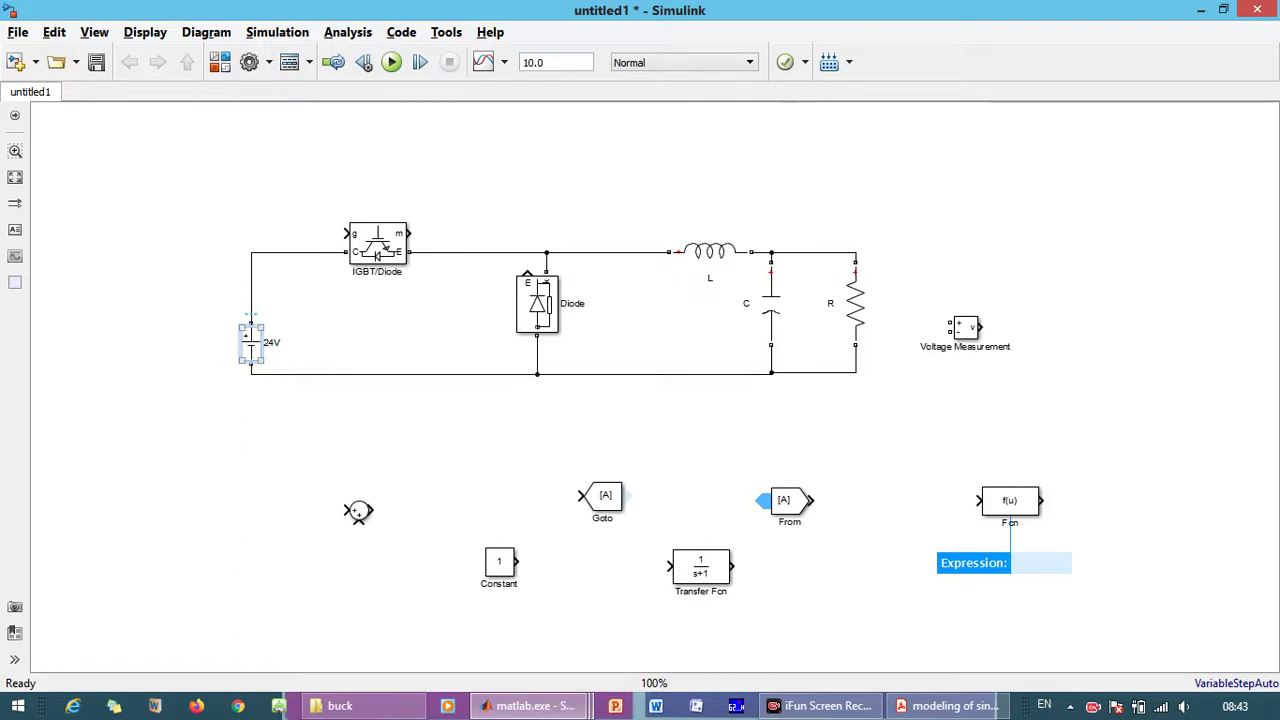
double_click(300, 361)
type("24")
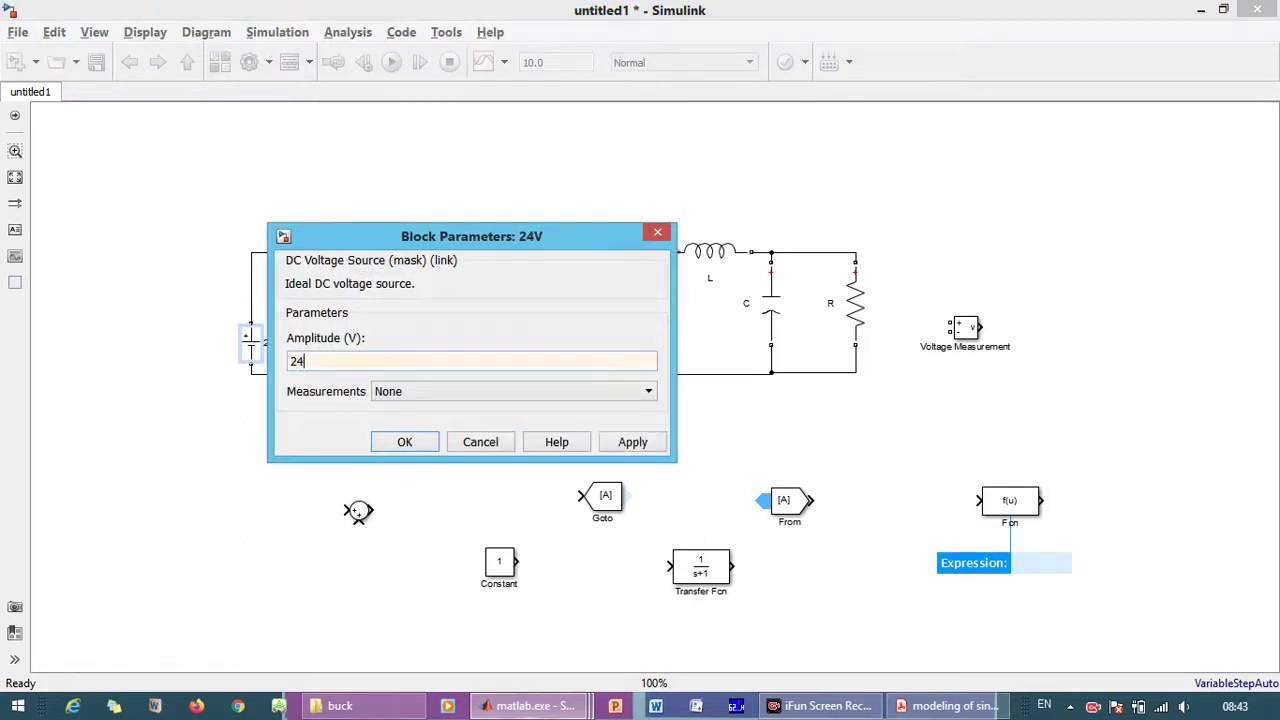
key("Return")
Move the 24V source slightly higher and shift the L block closer to the diode
left_click_drag(251, 343, 241, 306)
left_click_drag(710, 252, 663, 252)
Rename the Voltage Measurement block Vout and connect its positive and negative inputs across R
left_click(963, 327)
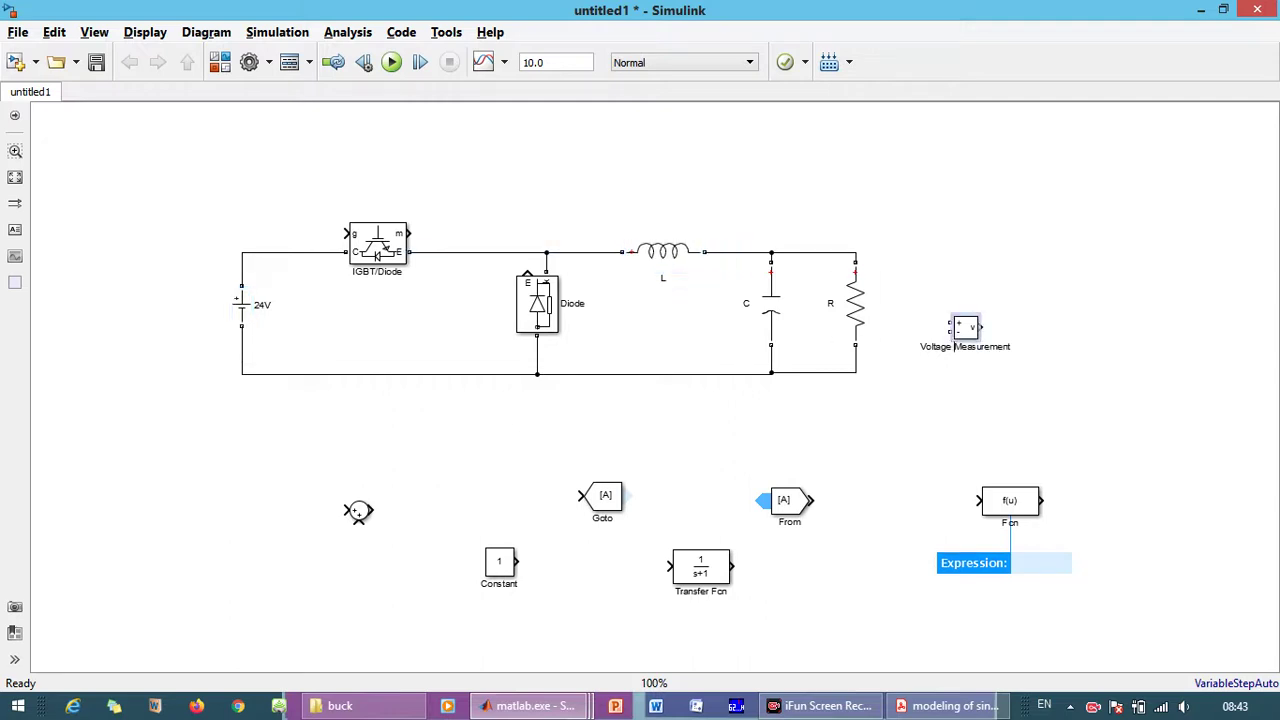
double_click(965, 347)
type("Vout")
left_click(1016, 404)
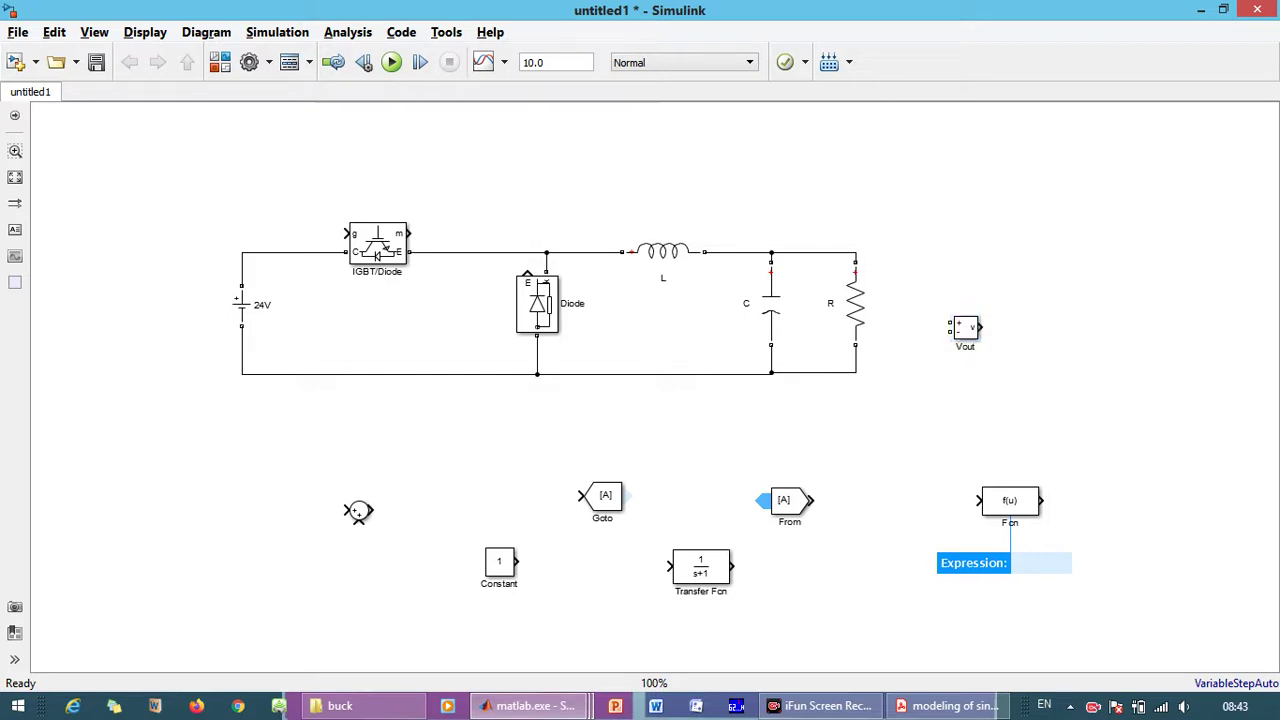
left_click_drag(950, 323, 855, 253)
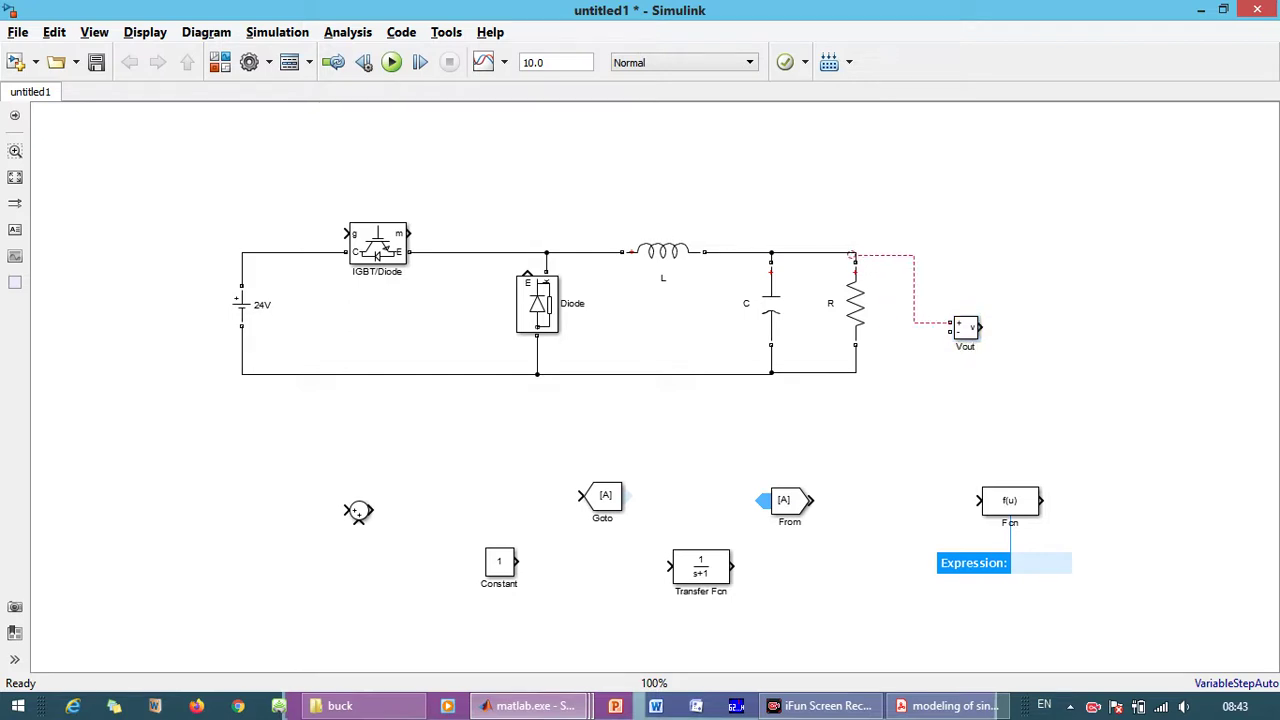
mouse_move(950, 333)
left_mouse_down()
mouse_move(913, 372)
mouse_move(855, 372)
left_mouse_up()
Connect a copy of the Vout block across the 24V source and attach a Goto block to each measurement output
left_click_drag(965, 327, 294, 252)
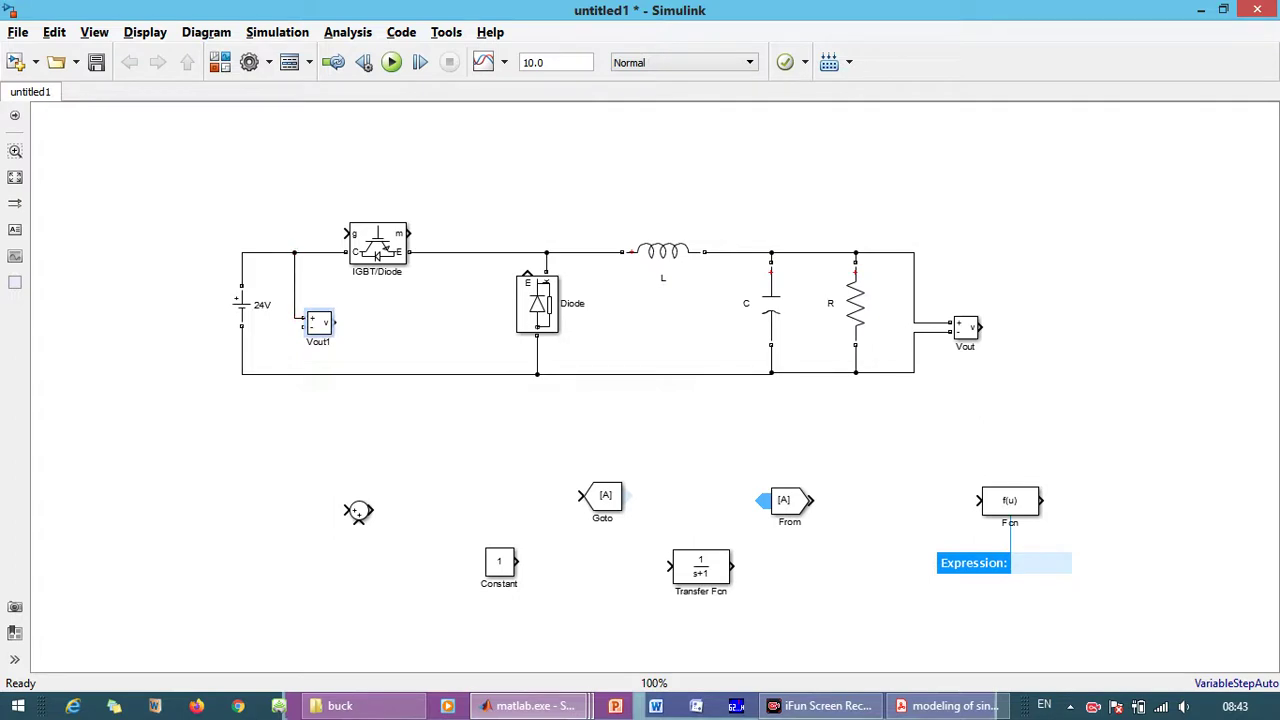
left_click_drag(303, 327, 298, 374)
left_click_drag(605, 497, 1050, 327)
Set the tag of the Goto block at the Vout measurement to Vout with global visibility
double_click(1050, 327)
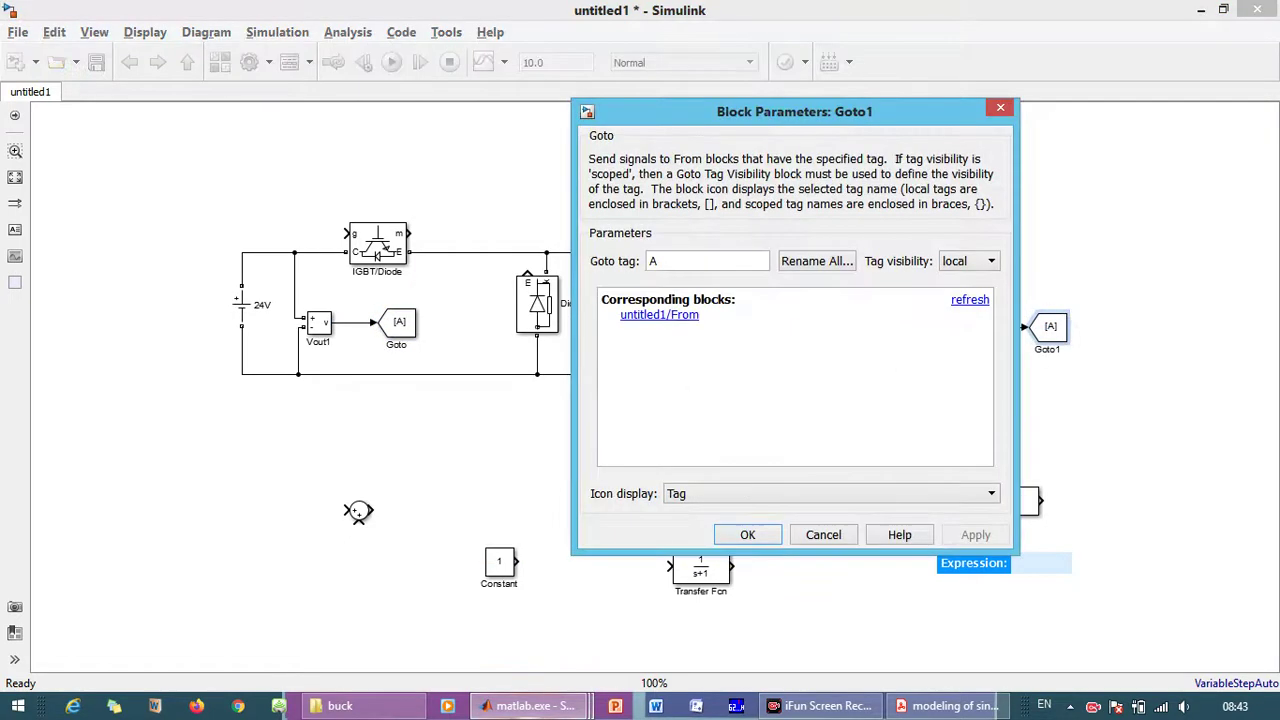
key("ctrl+a")
type("Vout")
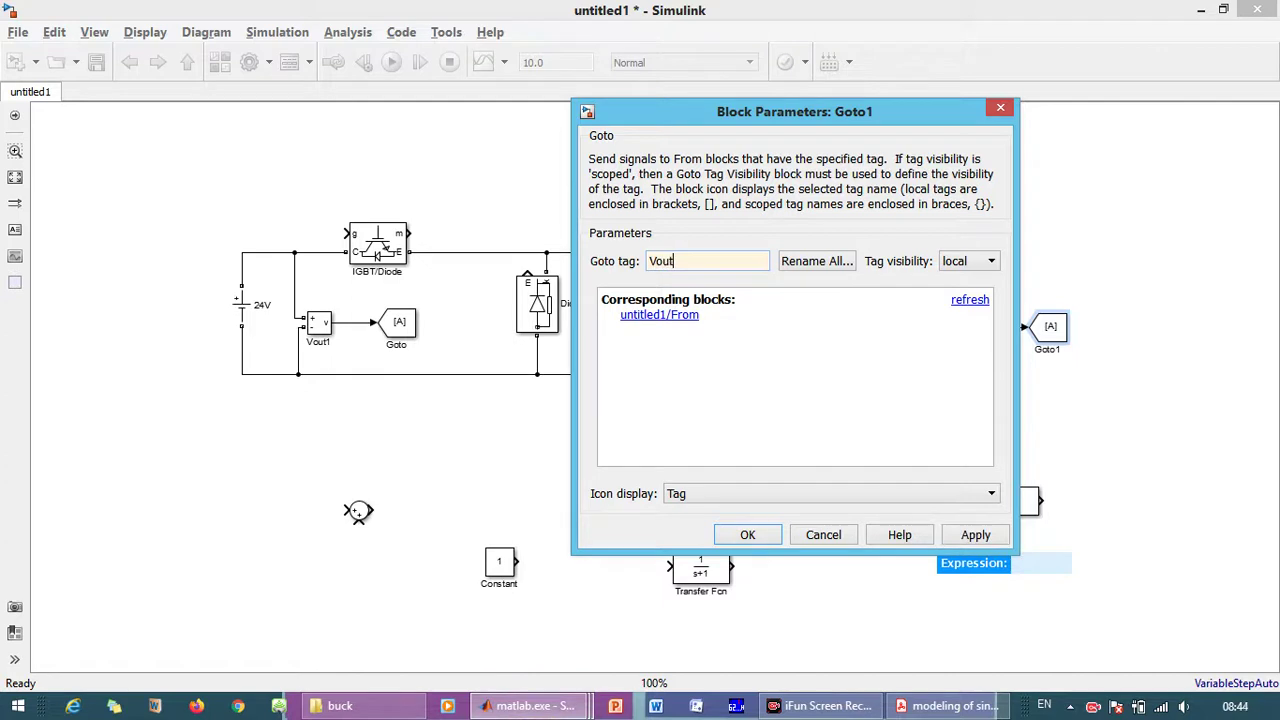
left_click(970, 261)
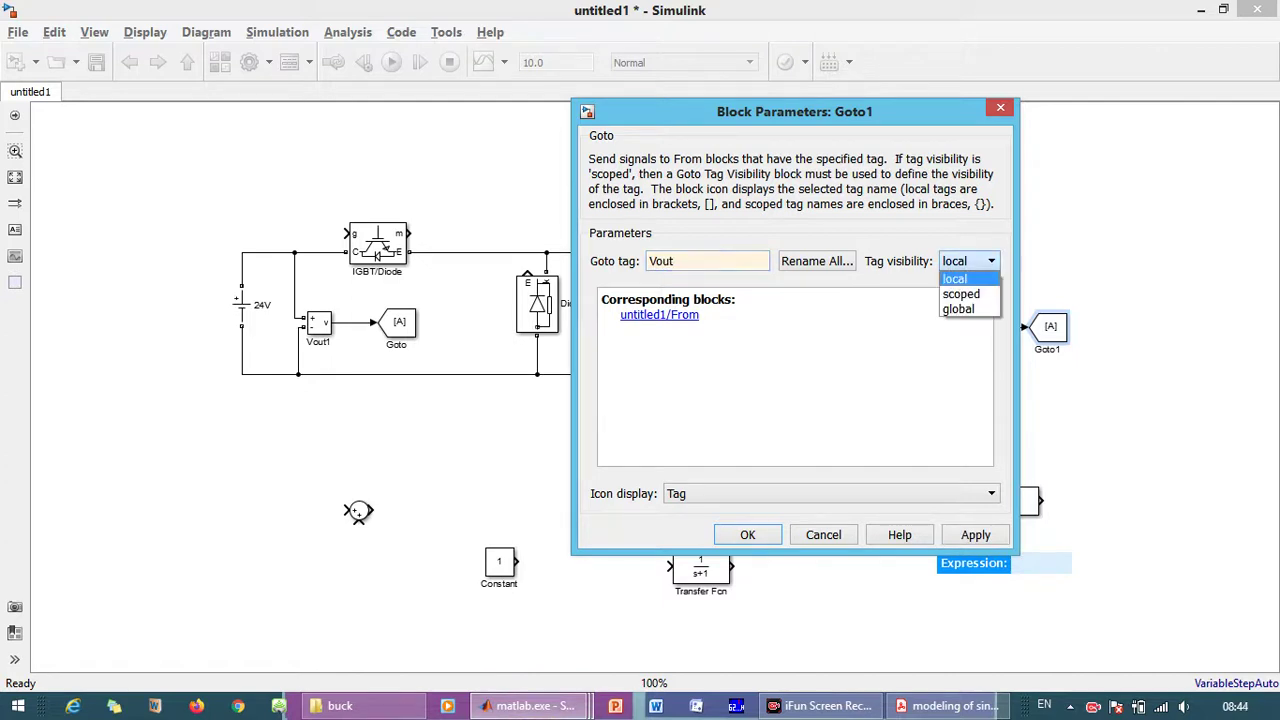
left_click(959, 309)
left_click(748, 535)
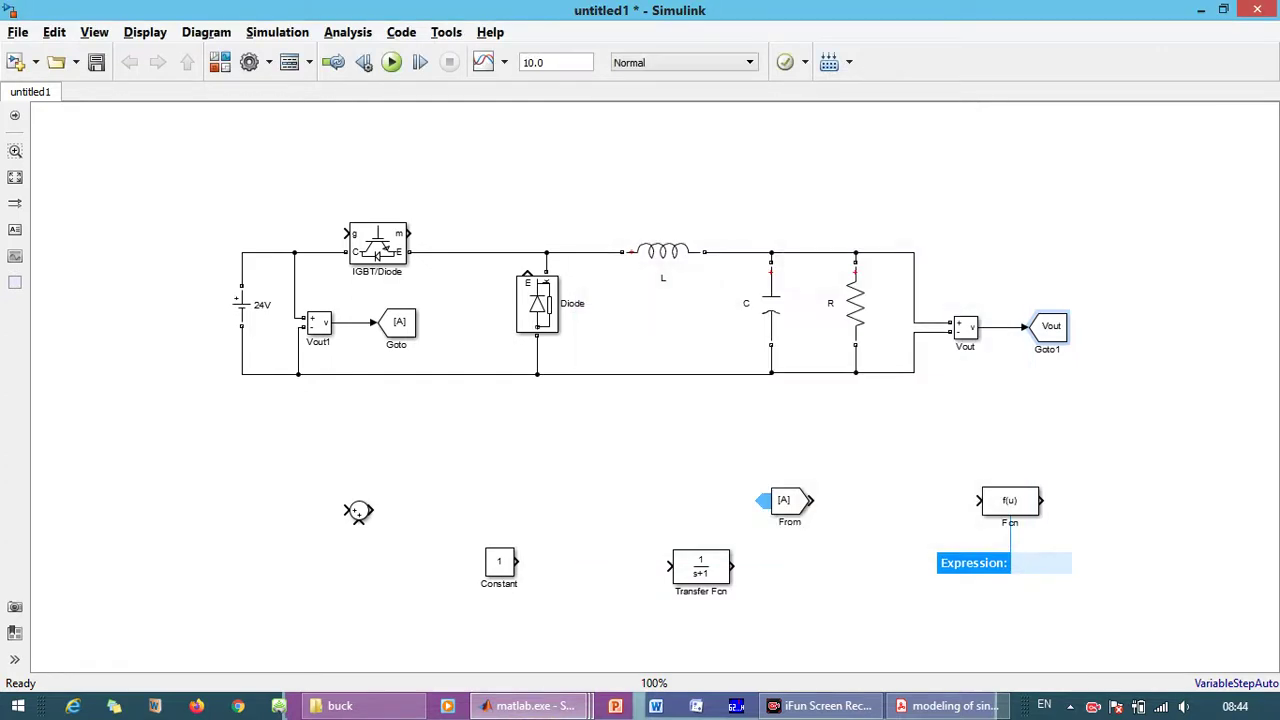
Set the tag of the Goto block at the source-side measurement to Vin with global visibility
double_click(398, 322)
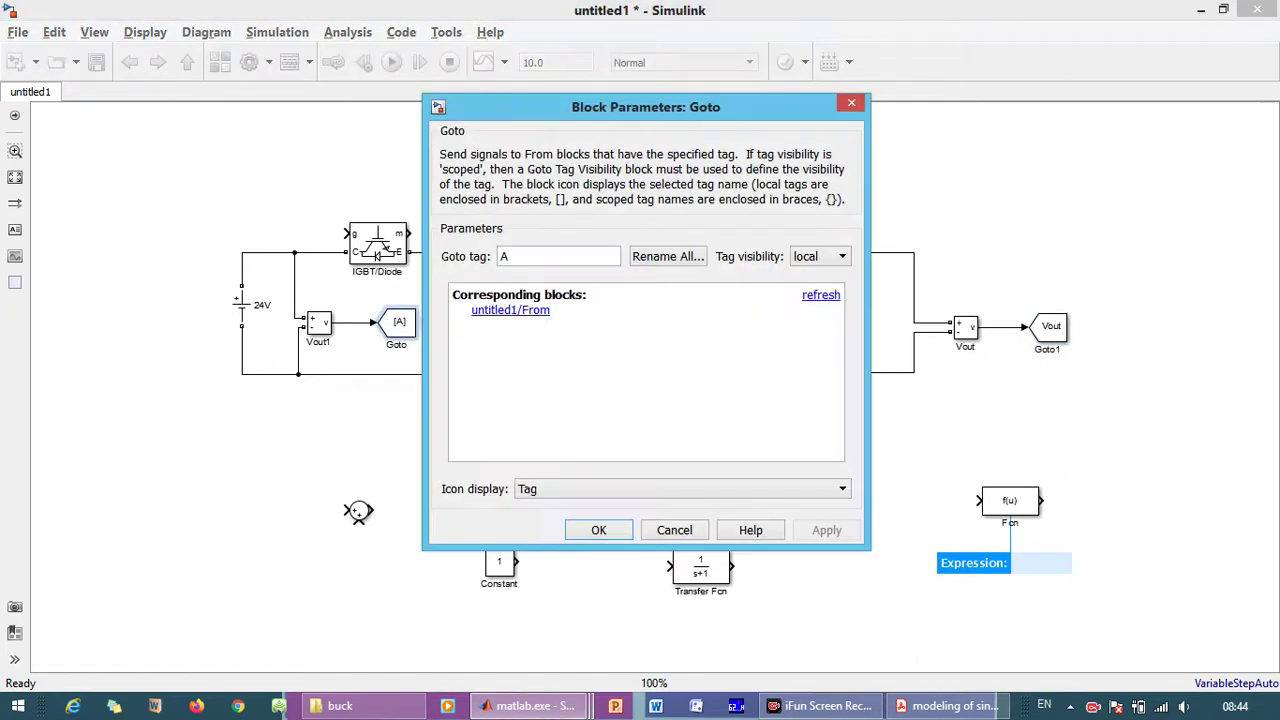
type("Vin")
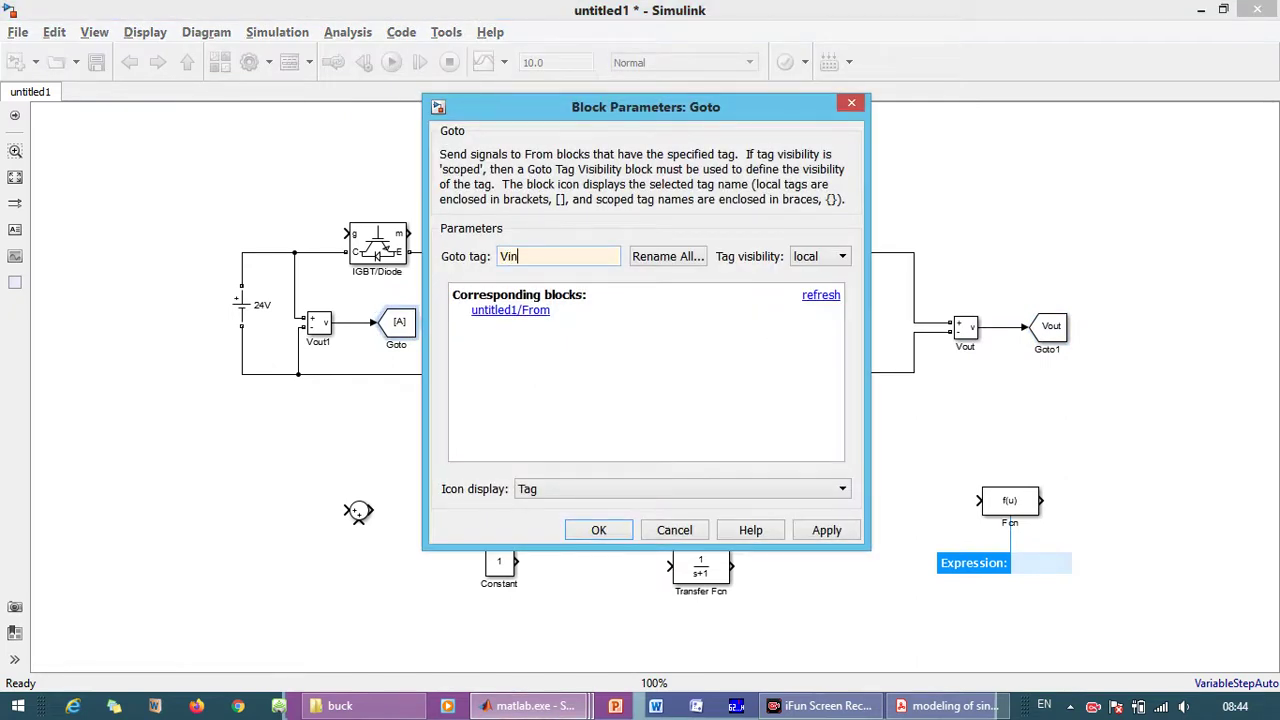
left_click(820, 257)
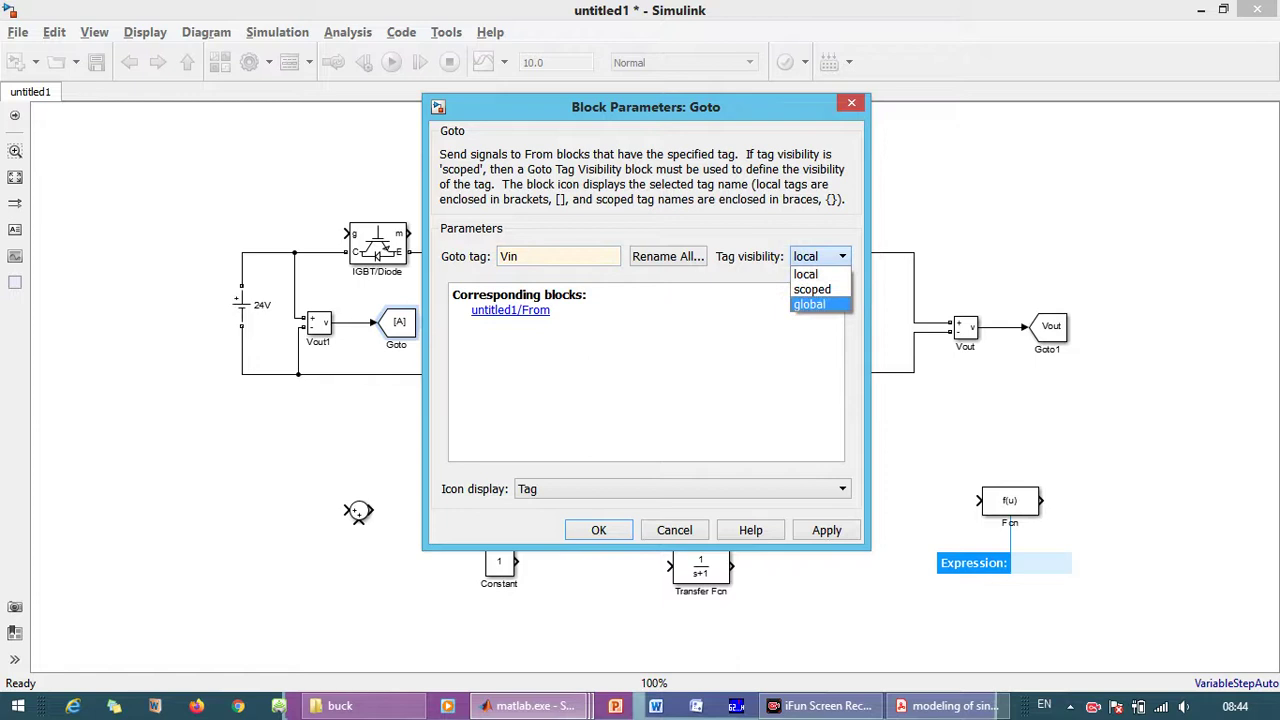
left_click(811, 304)
key("Return")
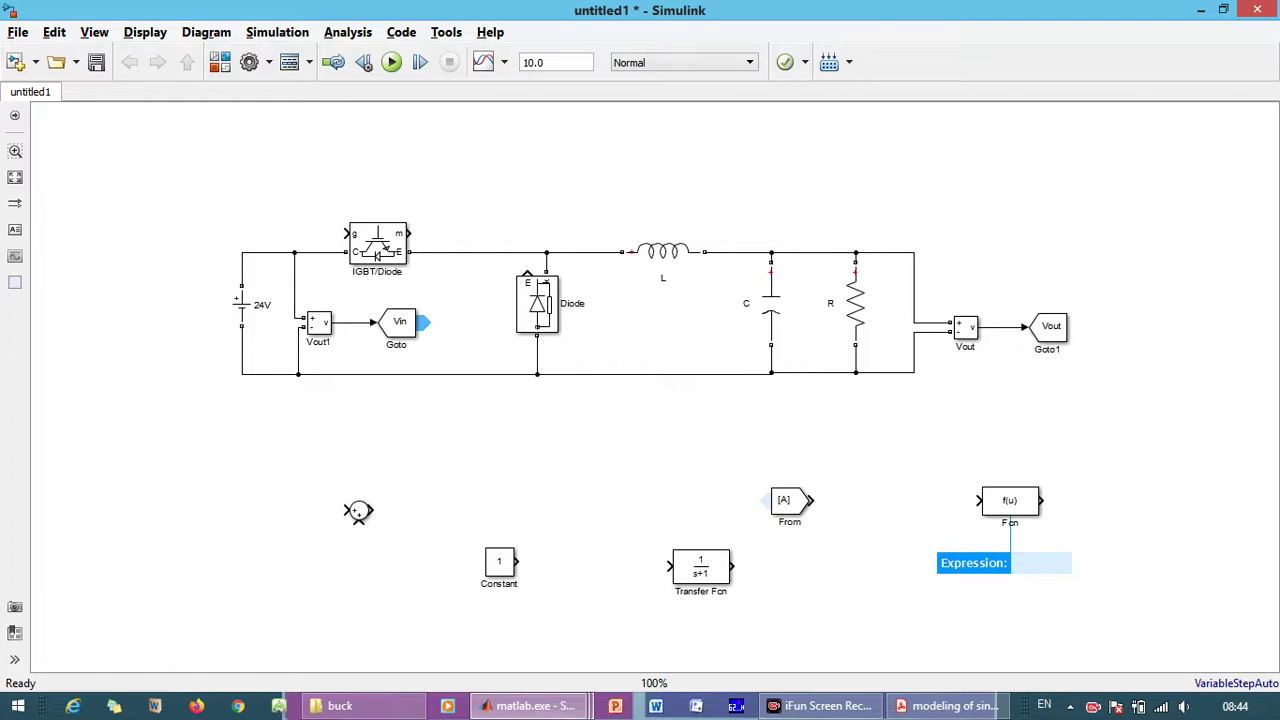
Add a Scope block and place it between the Transfer Fcn and Fcn blocks, slightly below them
type("sc")
key("Return")
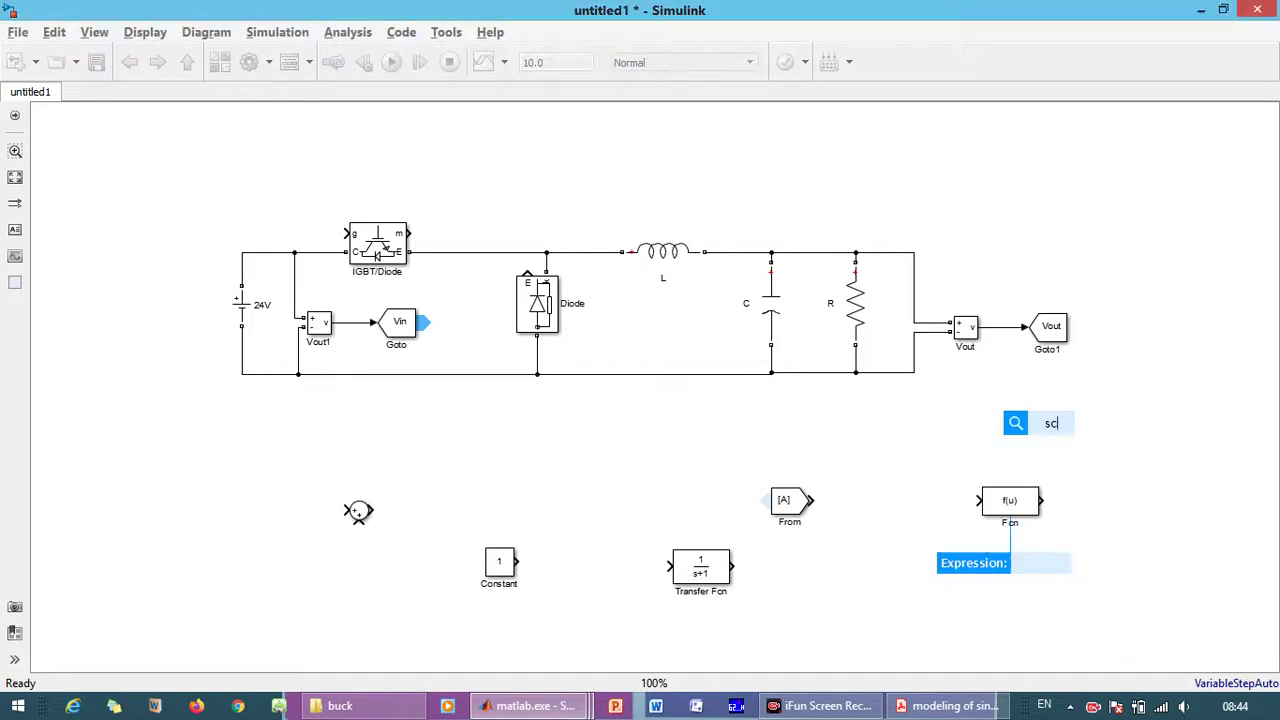
left_click_drag(1052, 430, 911, 580)
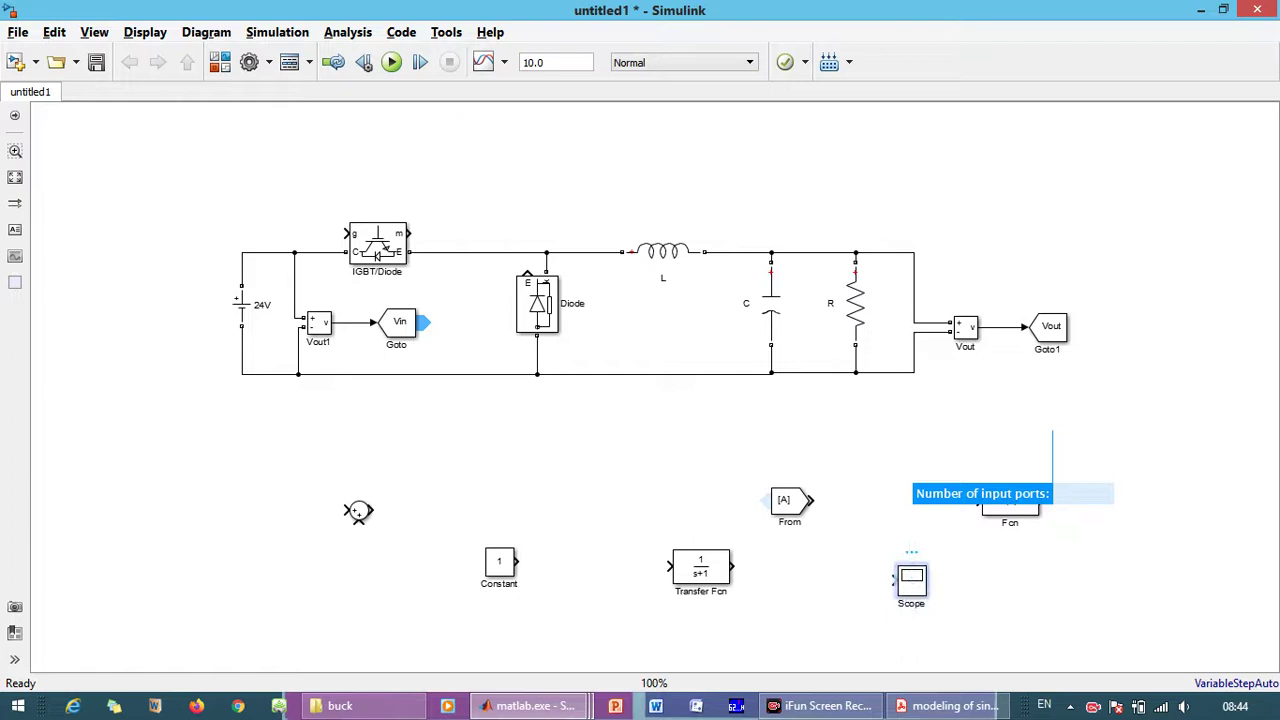
Configure the Scope with 2 input ports and a layout of two stacked displays
double_click(911, 580)
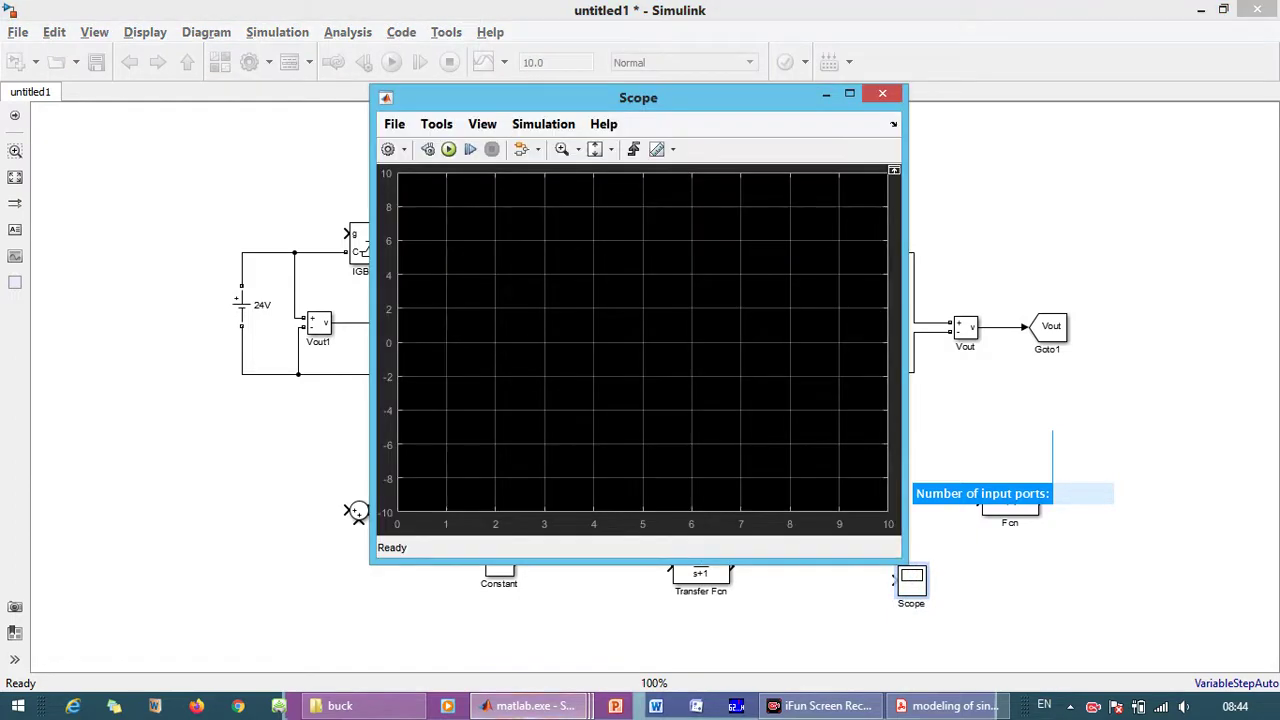
left_click(388, 149)
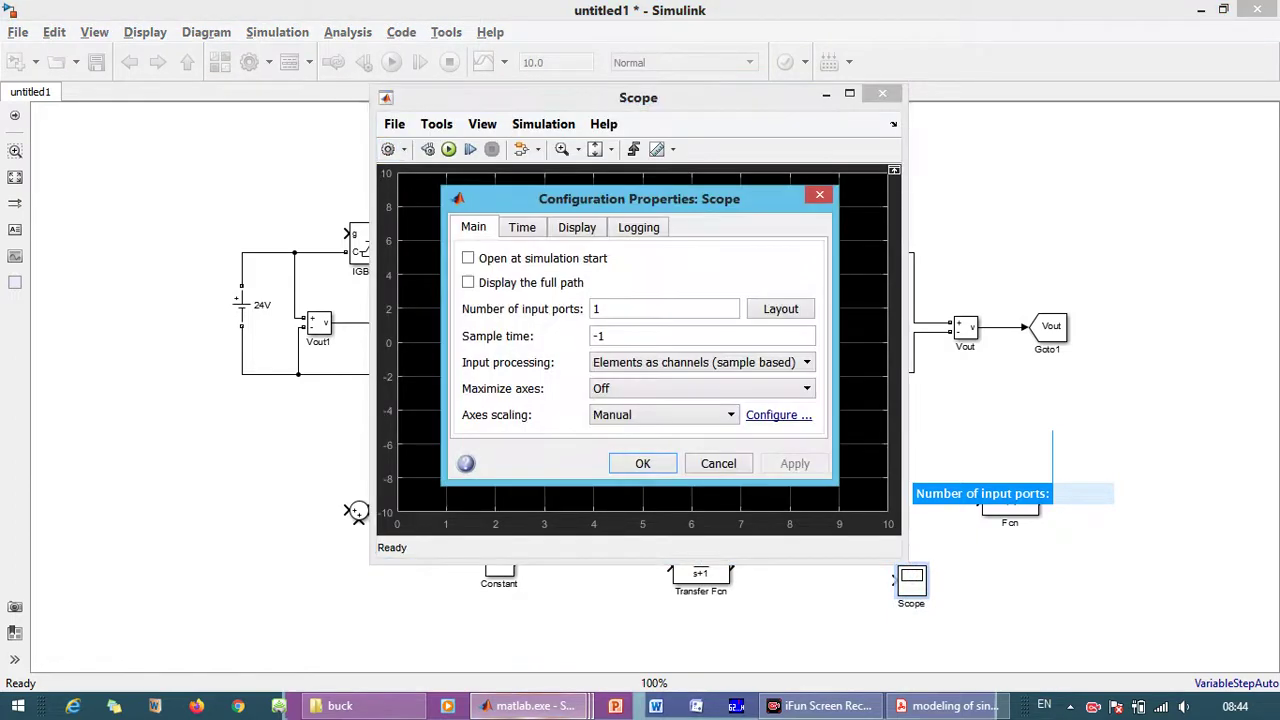
double_click(597, 309)
type("2")
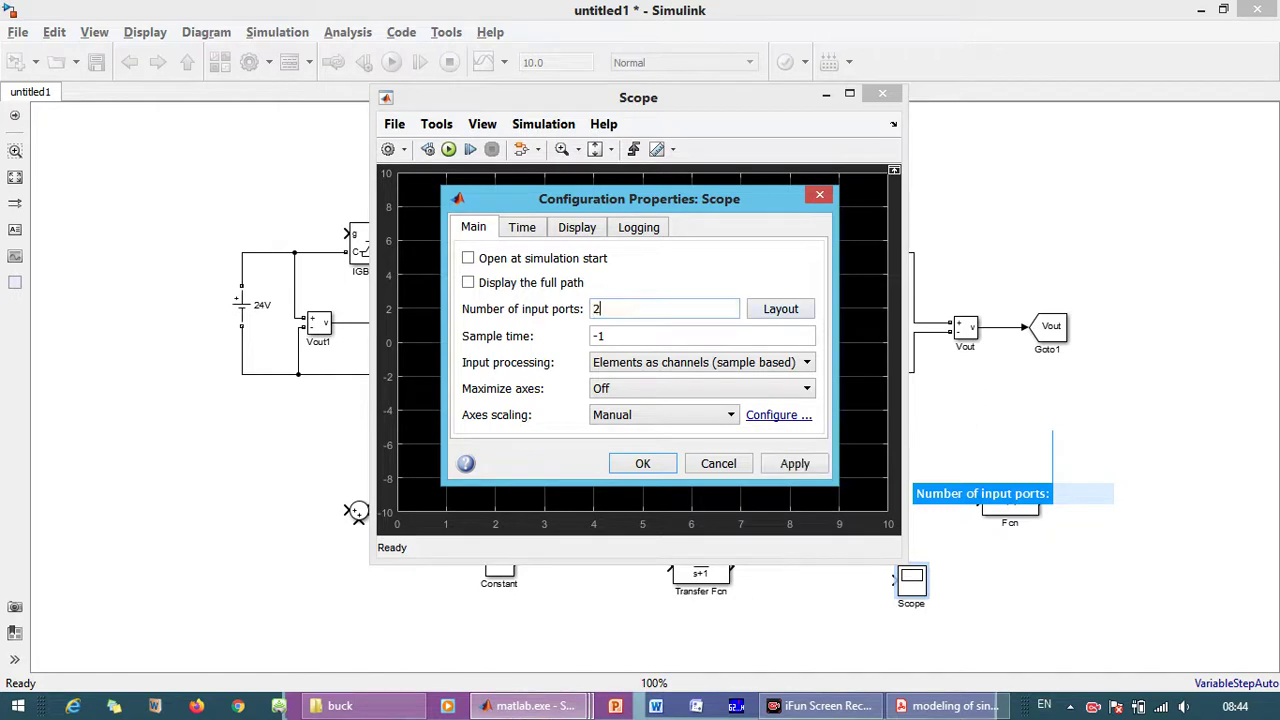
left_click(781, 309)
left_click(857, 348)
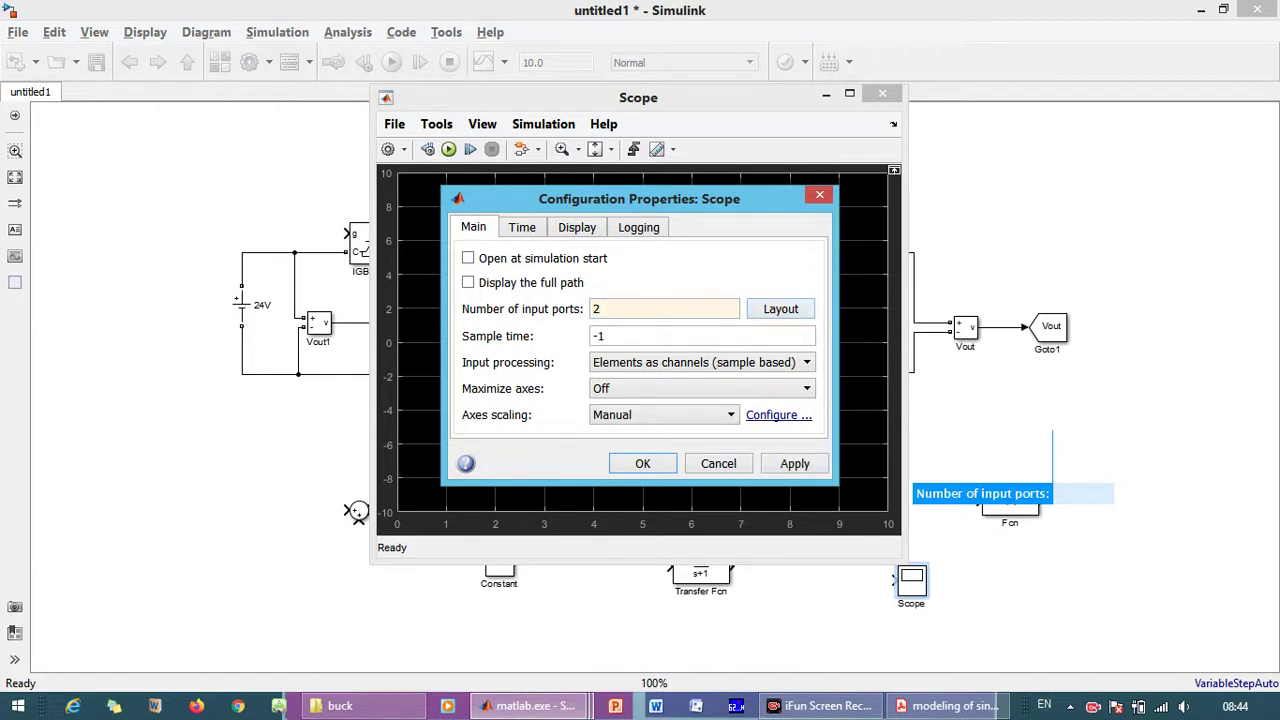
left_click(795, 463)
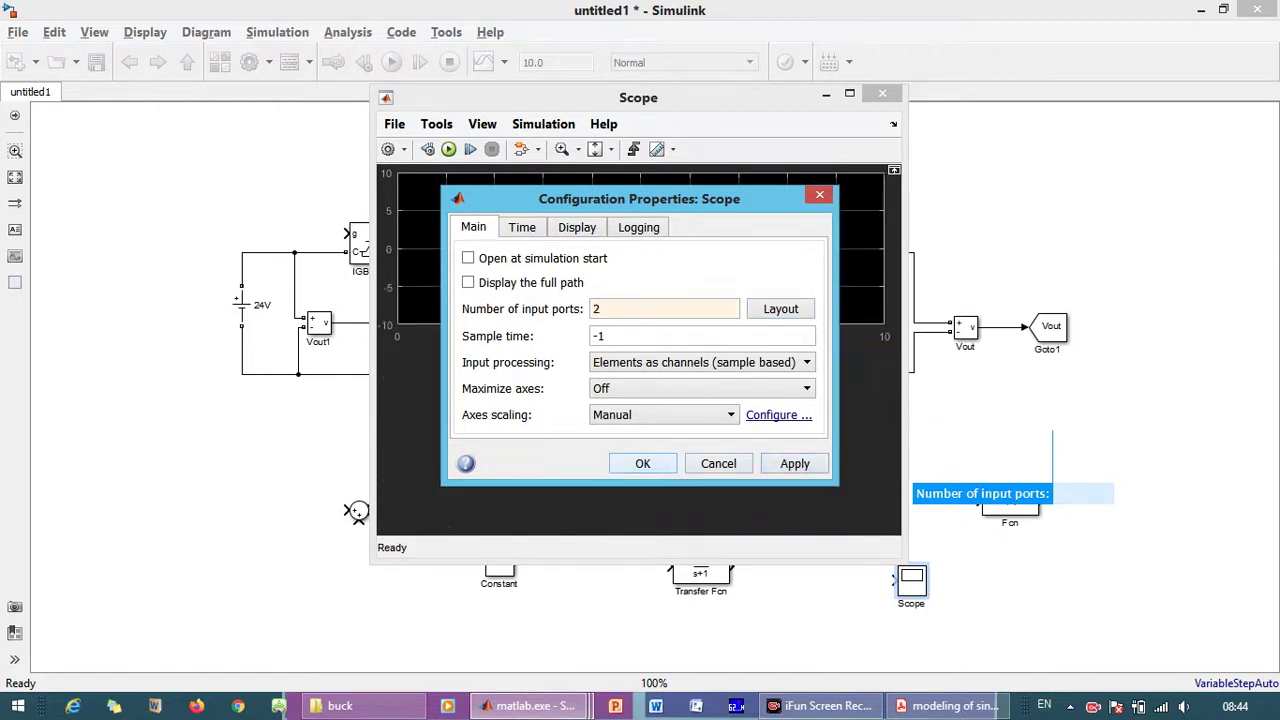
Apply the Scope configuration, close its window and enlarge the Scope block
left_click(643, 463)
left_click(882, 93)
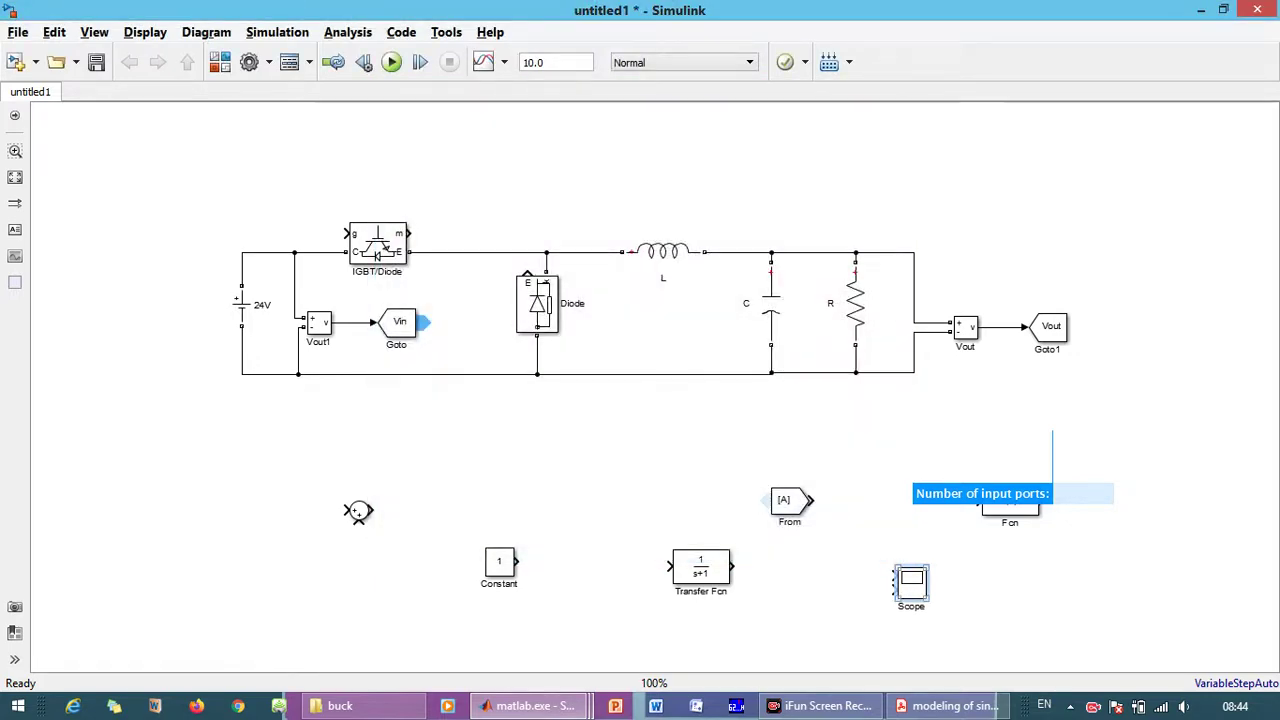
left_click_drag(916, 583, 925, 583)
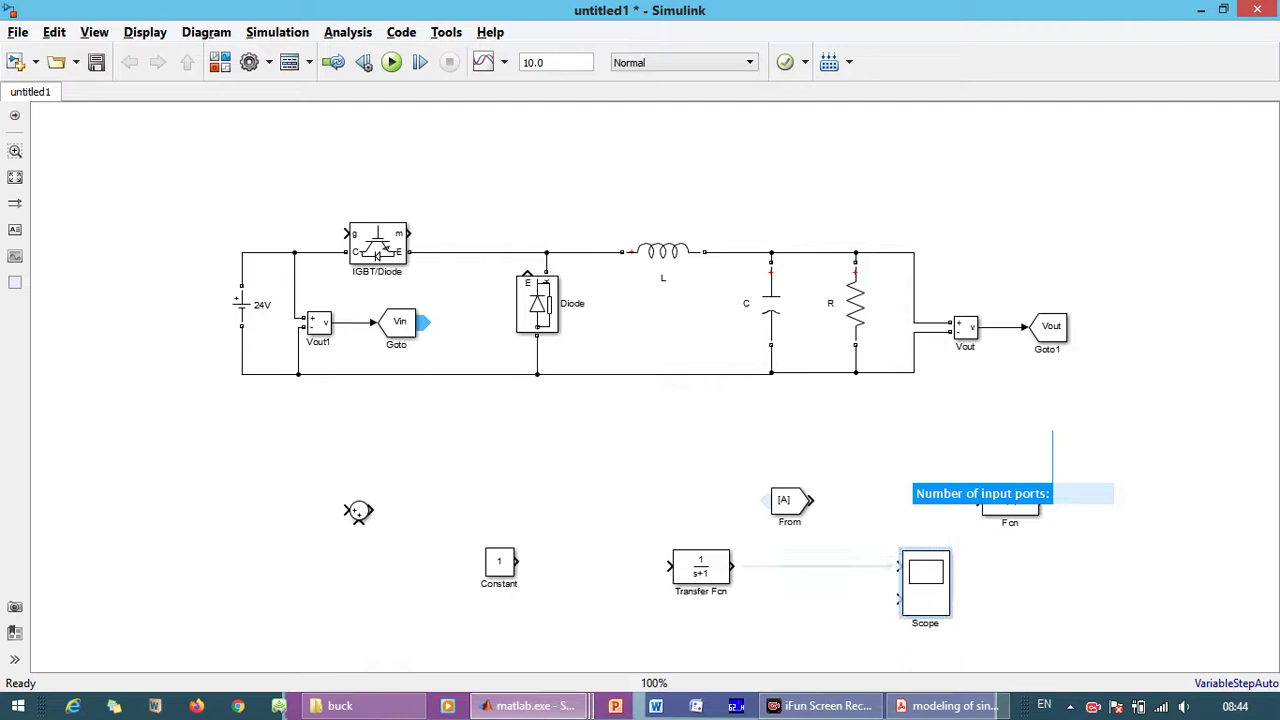
Create a From block for the Vin tag and connect it to the Scope's first input
left_click(400, 322)
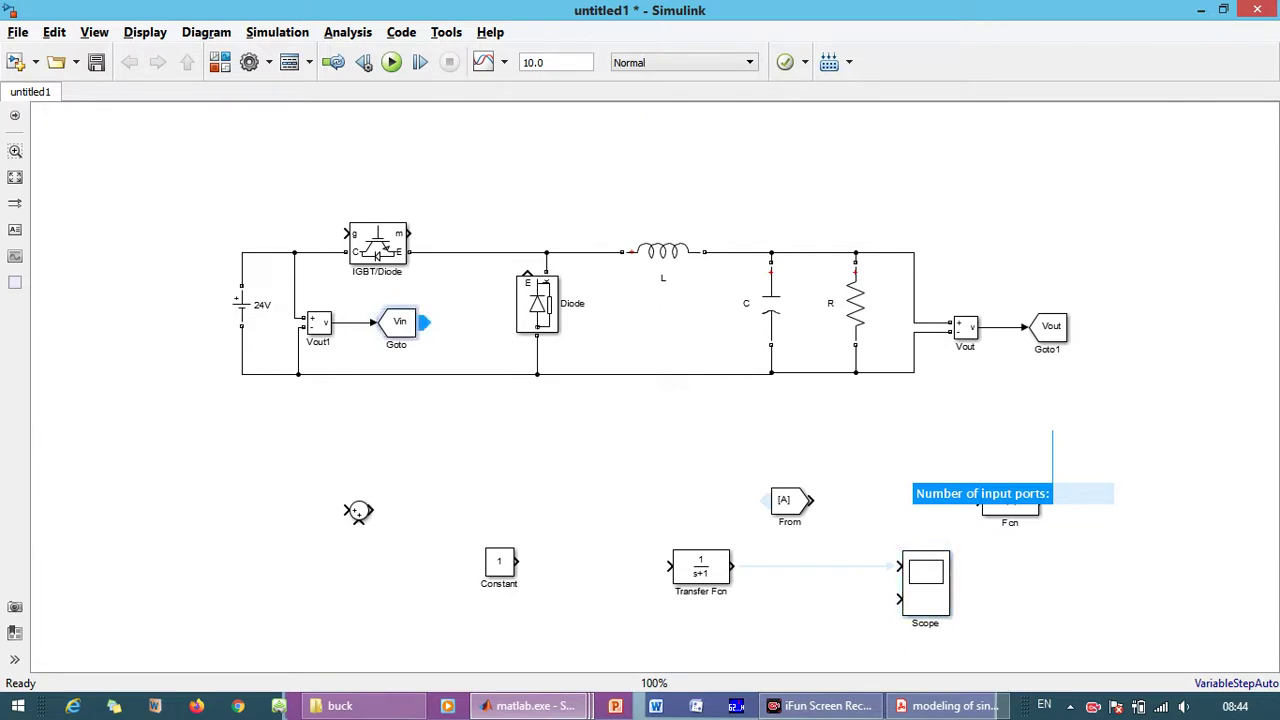
left_click(593, 440)
left_click_drag(790, 501, 840, 566)
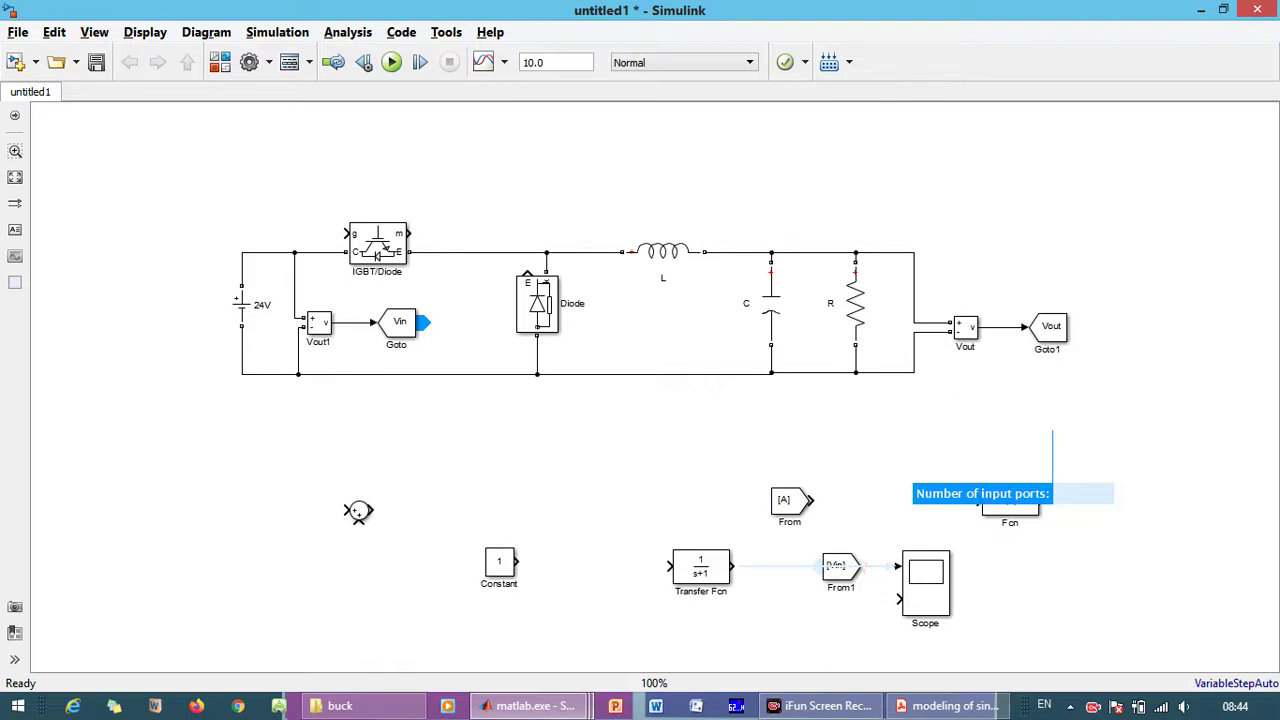
left_click(876, 566)
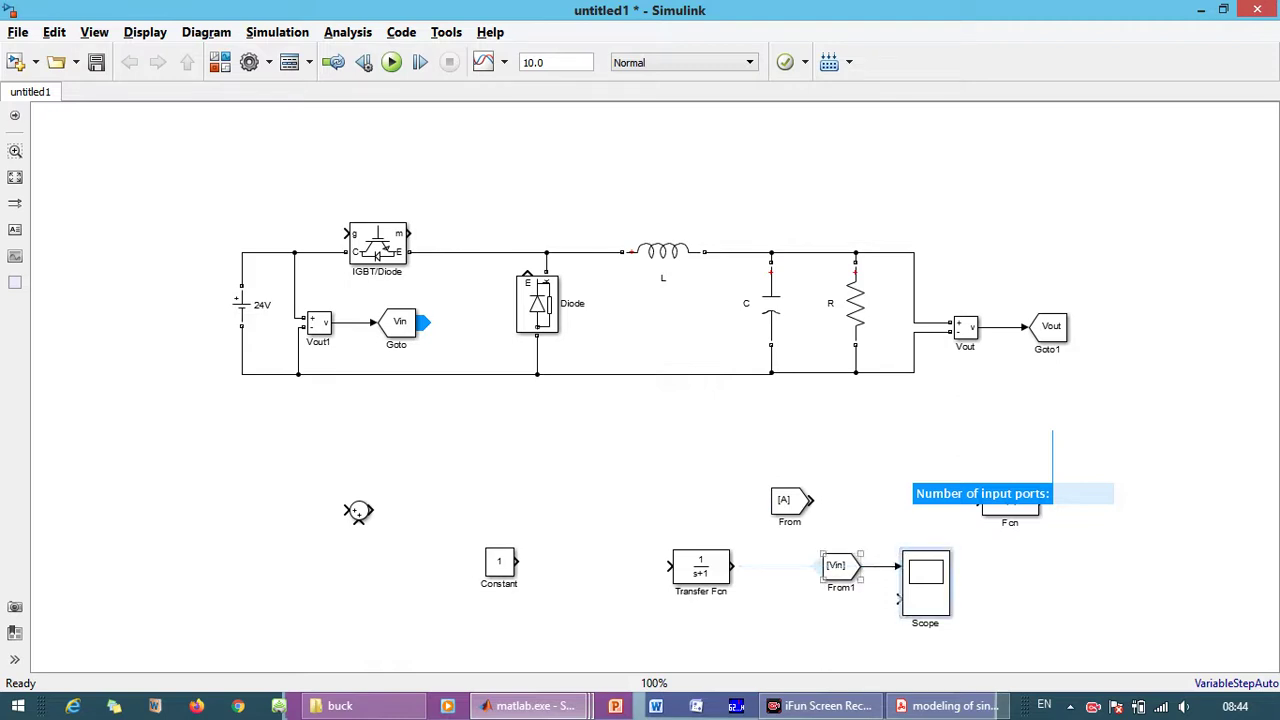
Shift the Transfer Fcn block slightly away from the Scope and connect a From block for the Vout tag to the Scope's second input
left_click_drag(701, 567, 691, 567)
left_click(1048, 328)
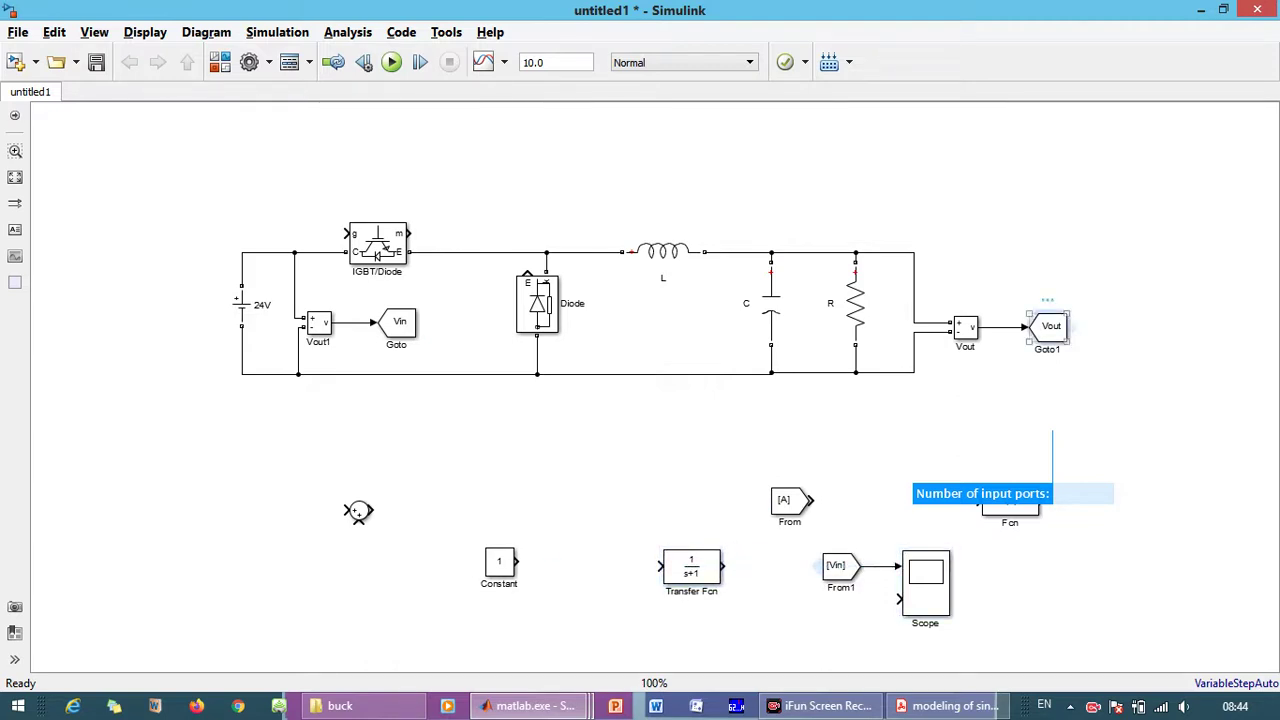
mouse_move(1075, 327)
left_mouse_down()
mouse_move(985, 544)
mouse_move(858, 614)
mouse_move(845, 604)
left_mouse_up()
left_click(908, 602)
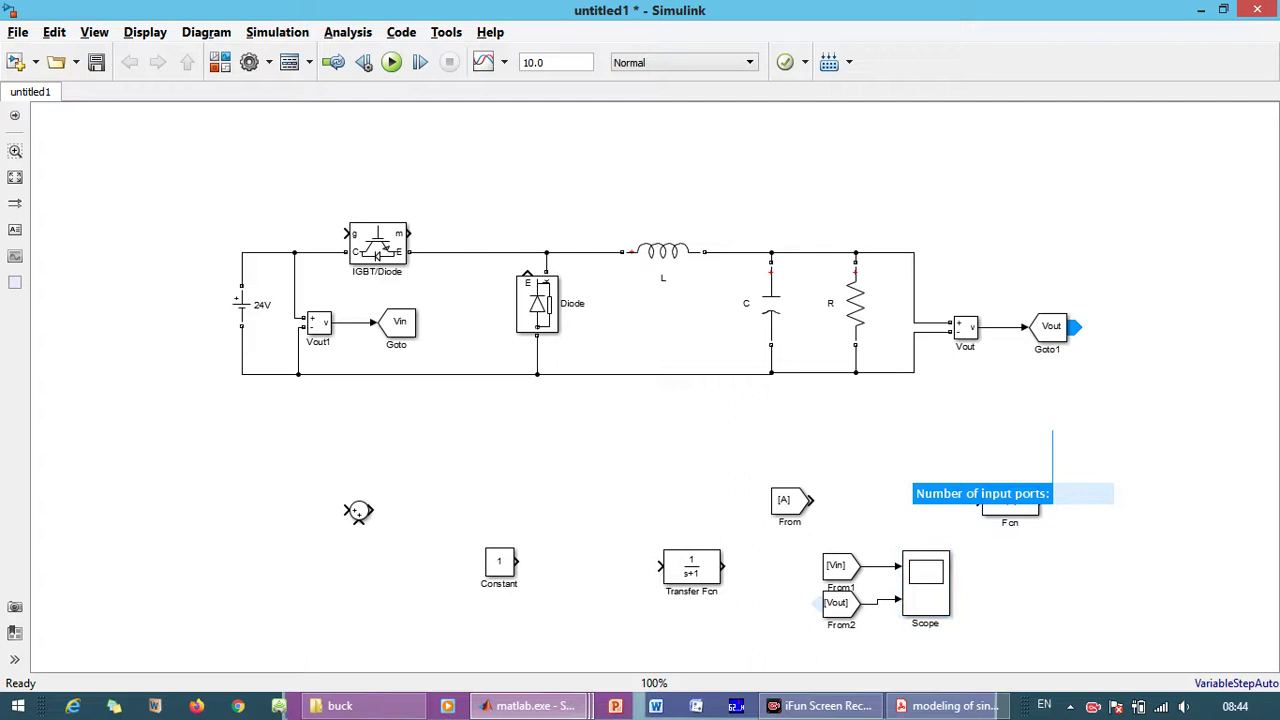
Connect the Constant block to the Sum block's first input and a From block with the Vout tag to its lower input
left_click_drag(358, 511, 419, 505)
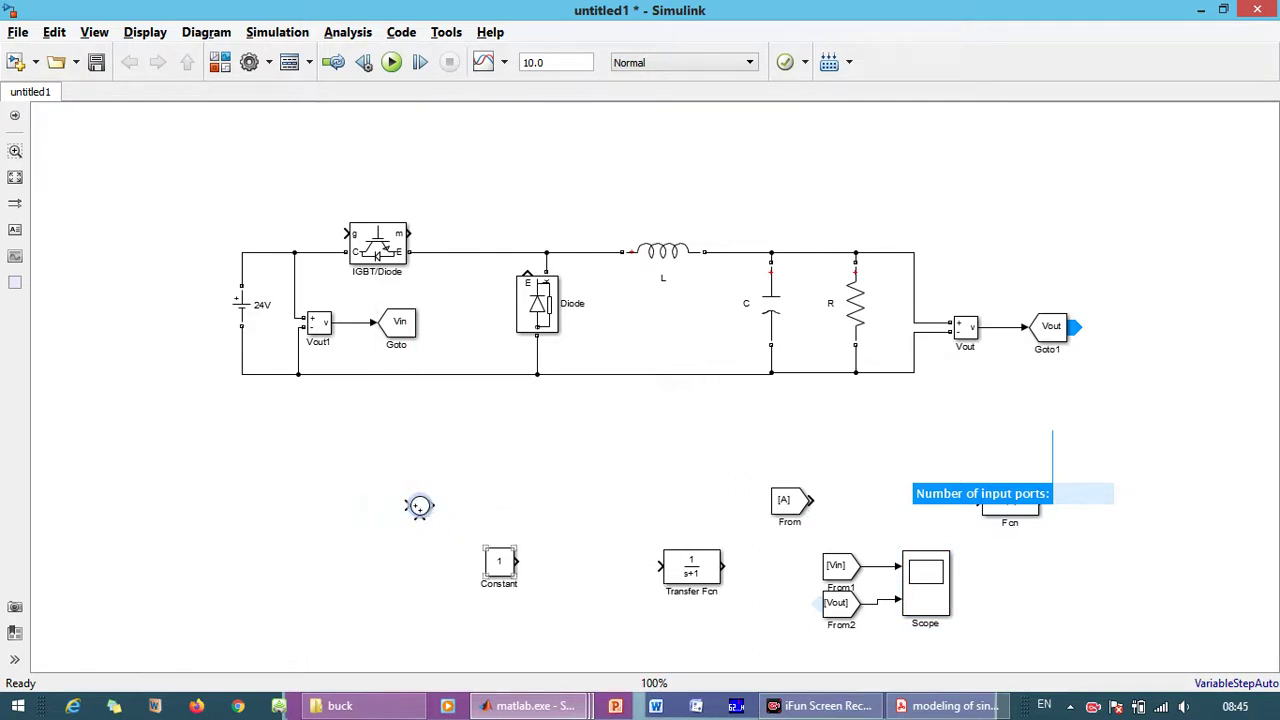
left_click_drag(499, 563, 339, 505)
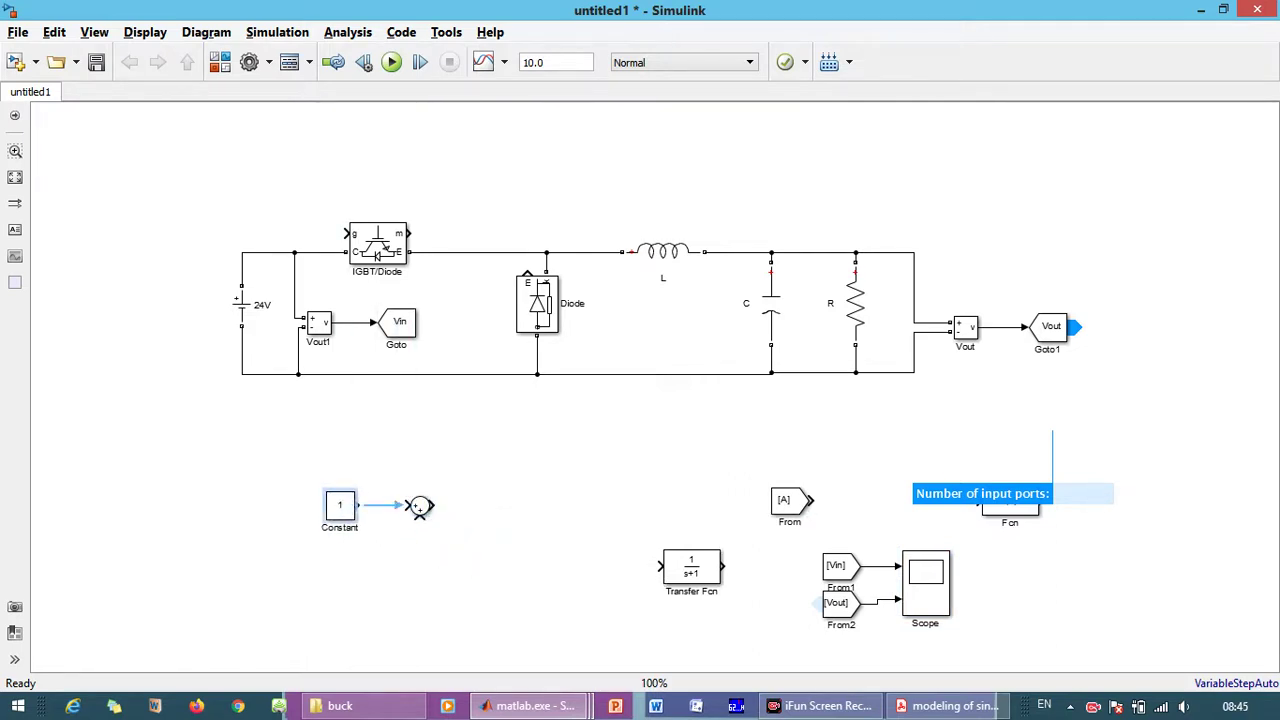
left_click(385, 505)
left_click_drag(838, 603, 420, 517)
left_click(420, 505)
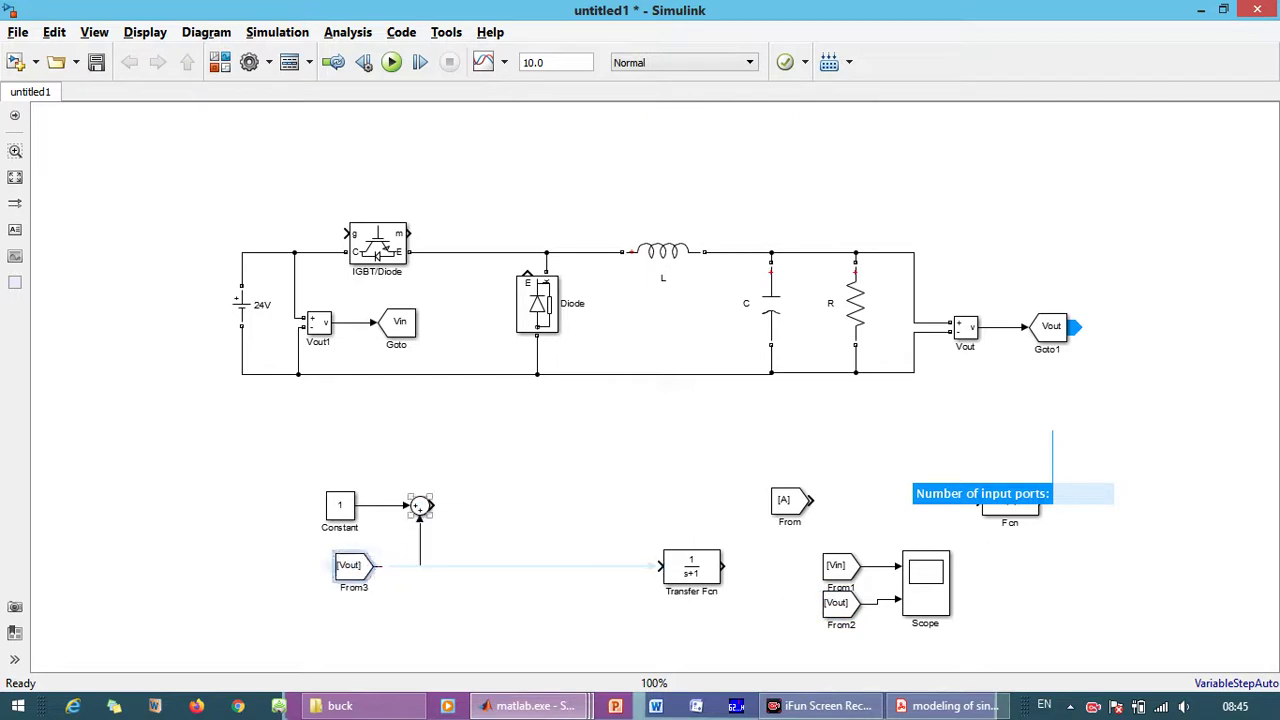
Set the Sum block's list of signs to |-+
double_click(419, 505)
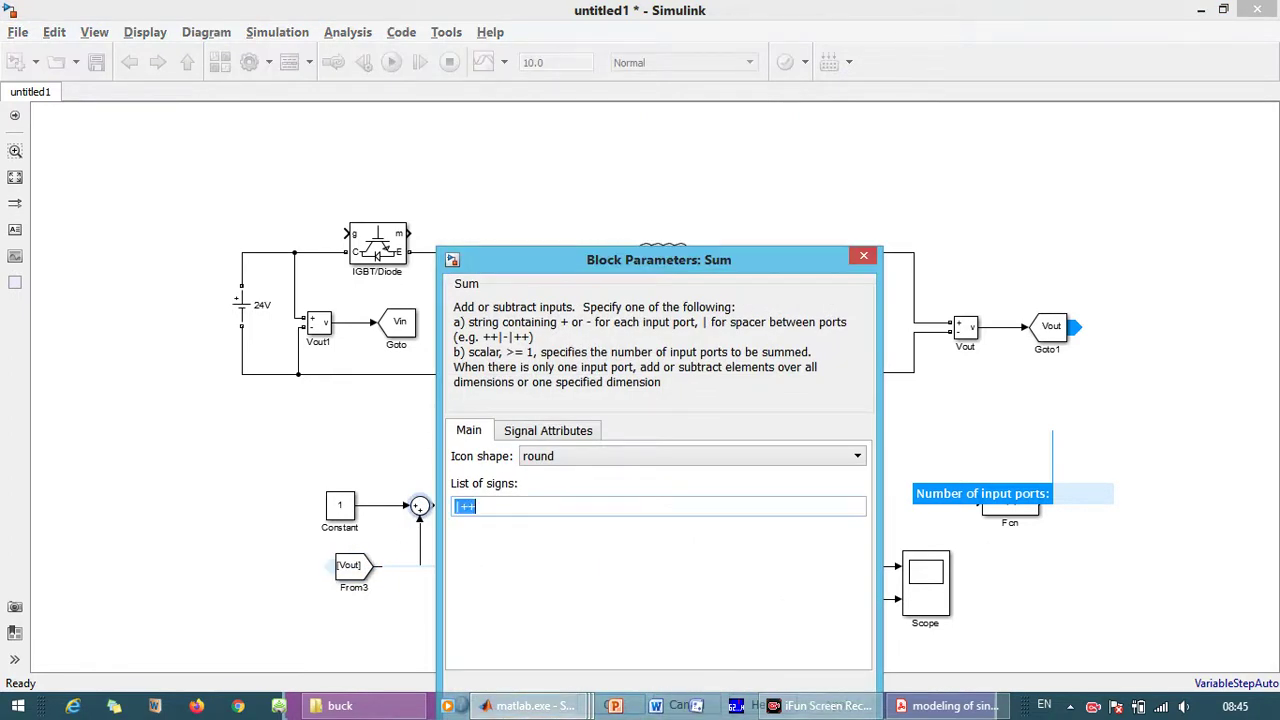
type("|-+")
key("Return")
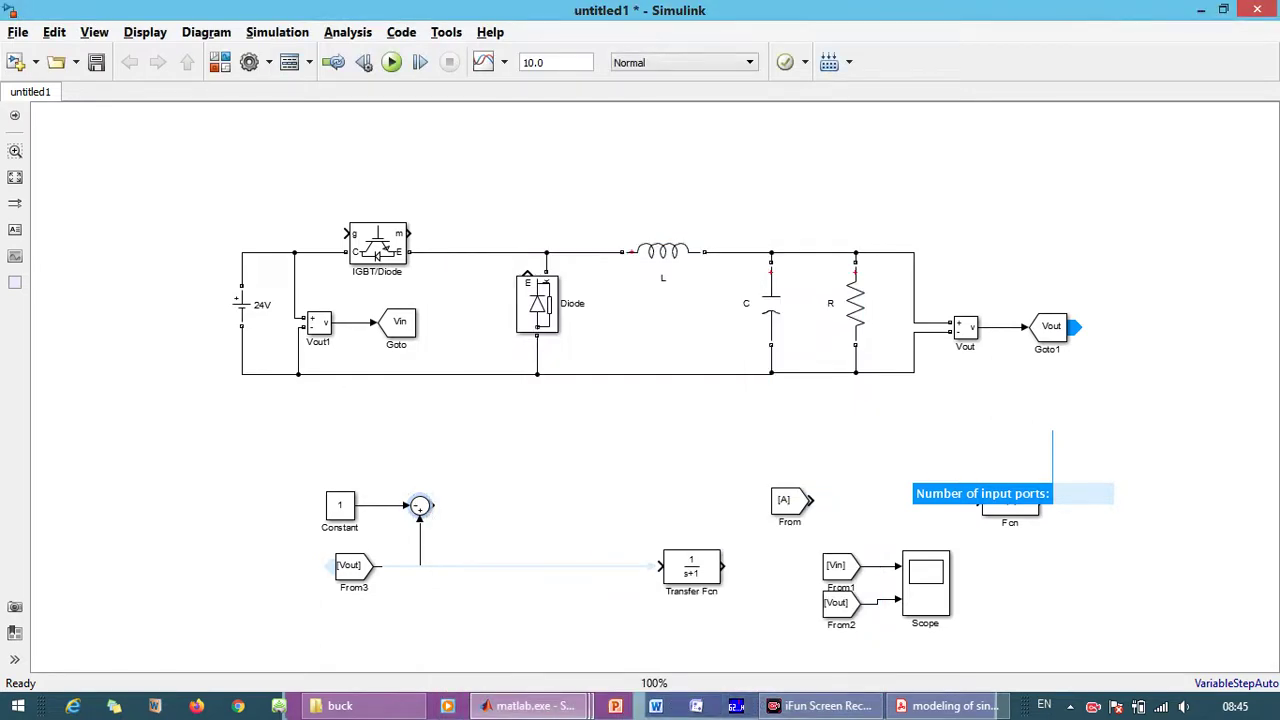
Set the Constant block's value to 2.5
double_click(340, 505)
type("2.")
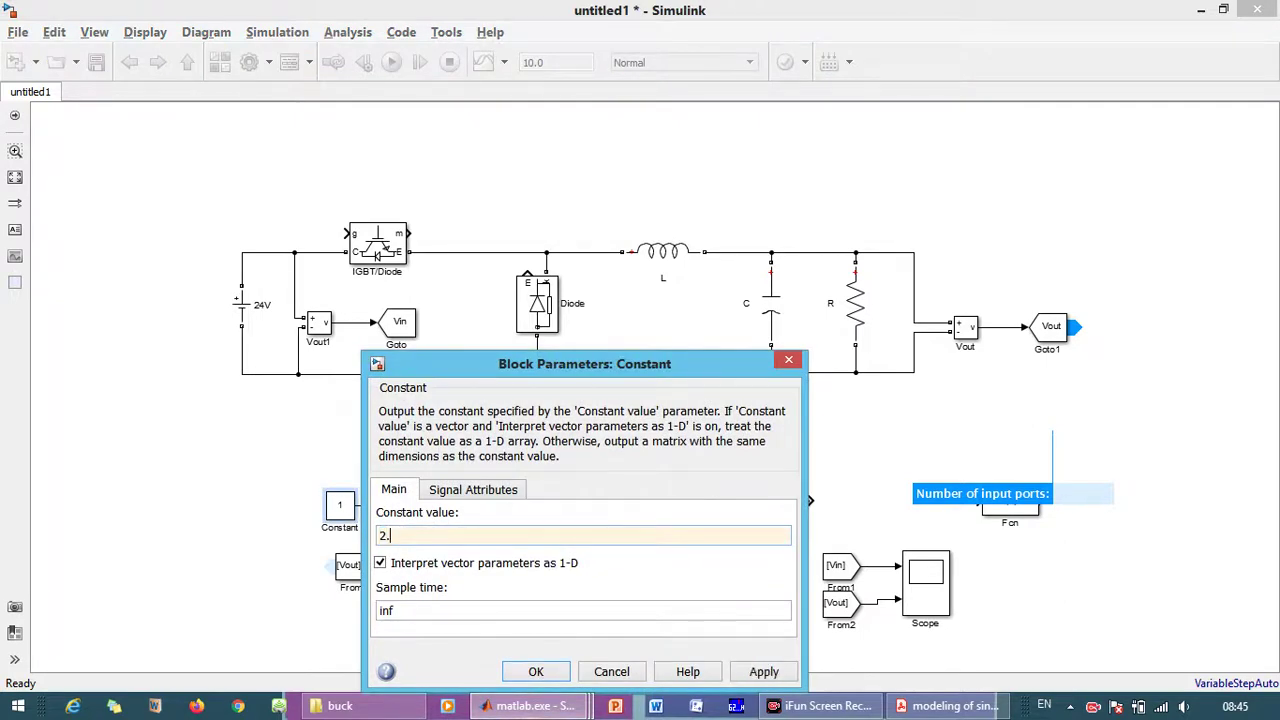
type("5")
key("Return")
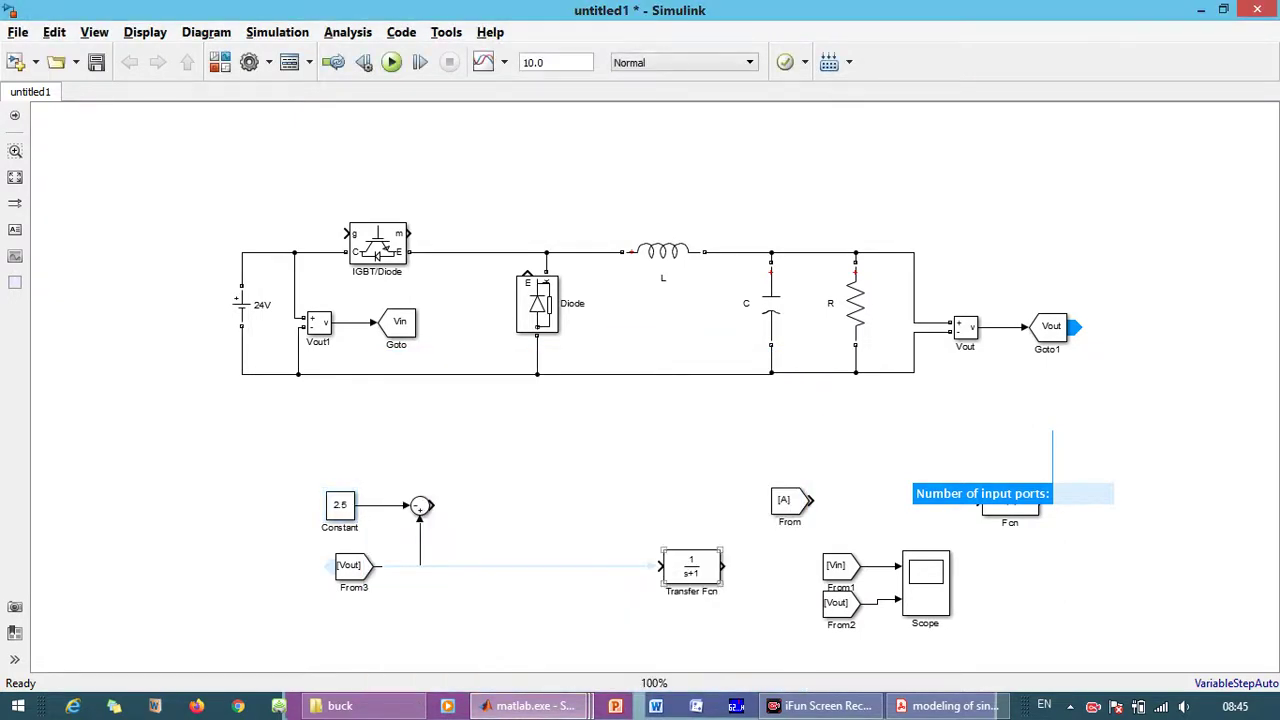
Connect the Transfer Fcn and Fcn blocks in series after the Sum block and move the unconnected From block below the 24 V source circuit
left_click_drag(691, 567, 532, 505)
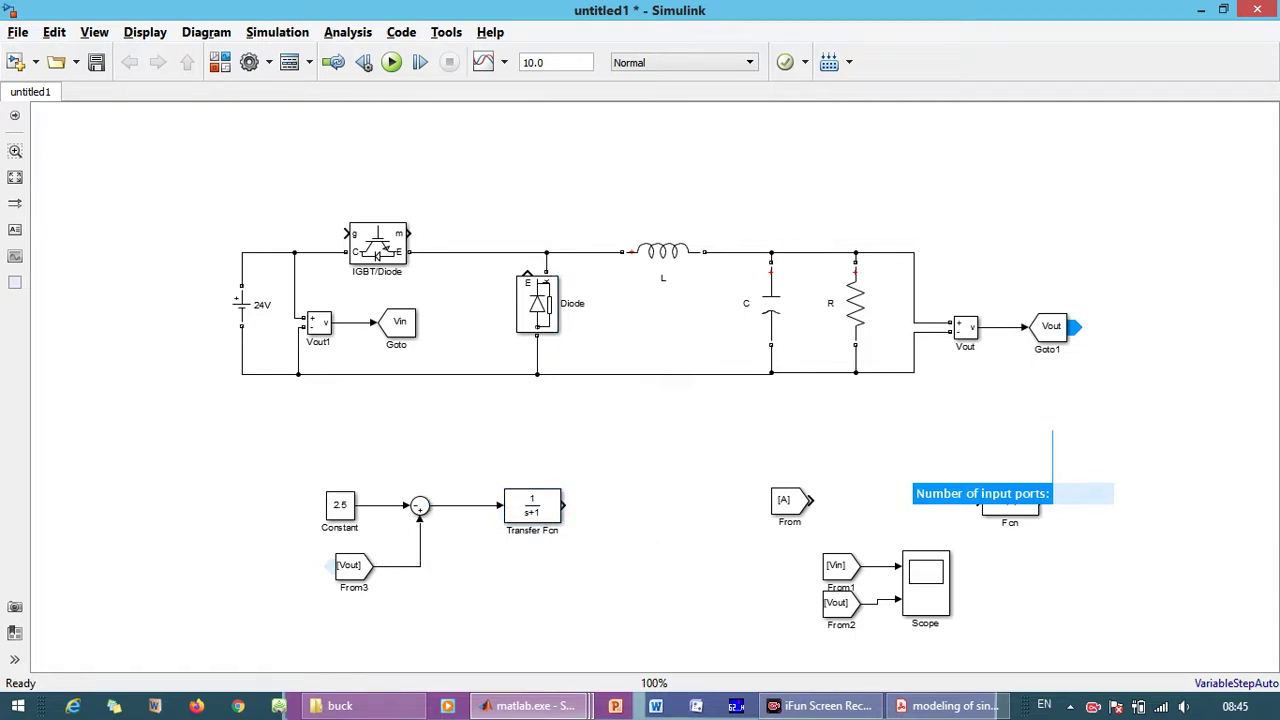
left_click_drag(1010, 508, 630, 505)
left_click(788, 500)
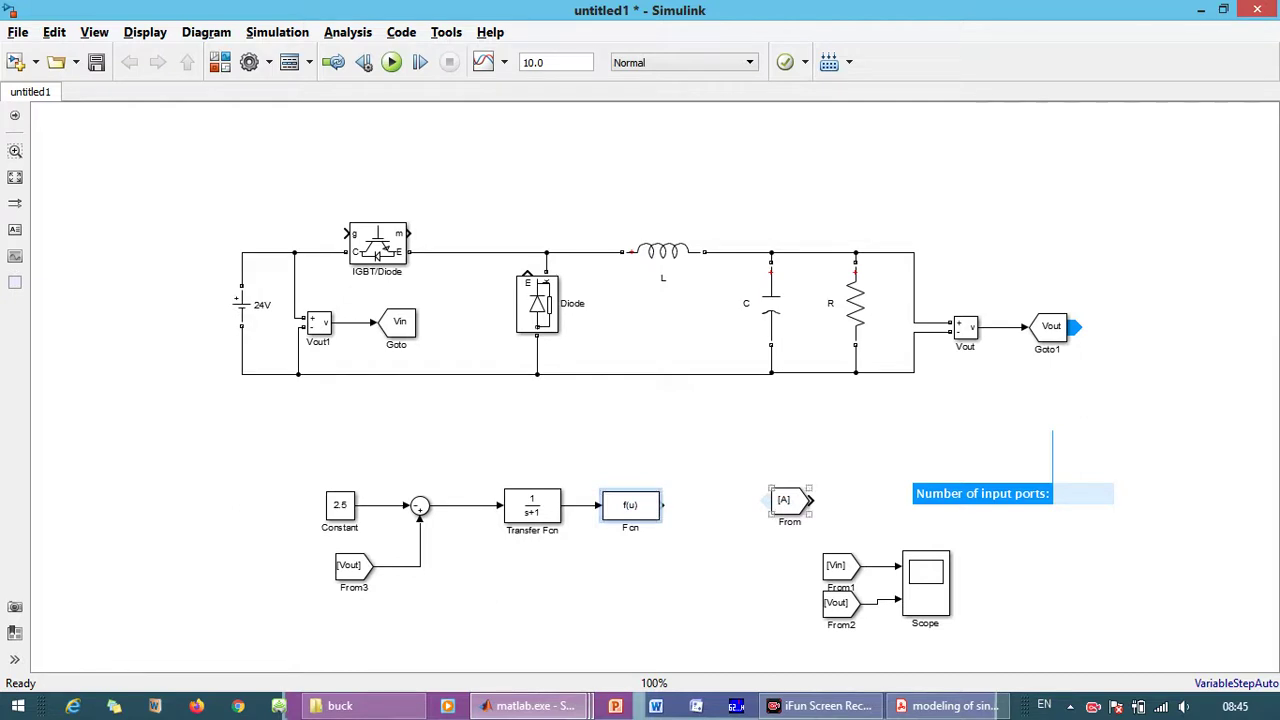
left_click_drag(788, 500, 324, 411)
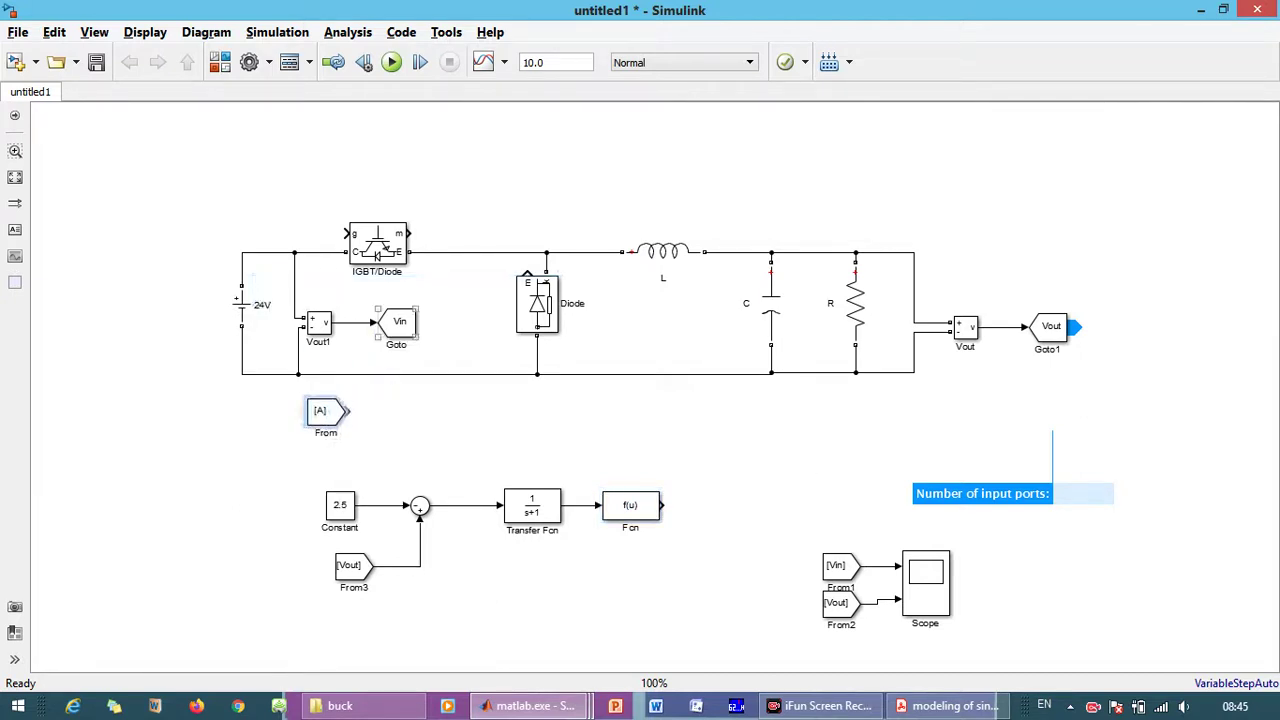
left_click(398, 322)
left_click_drag(423, 322, 753, 496)
key("Delete")
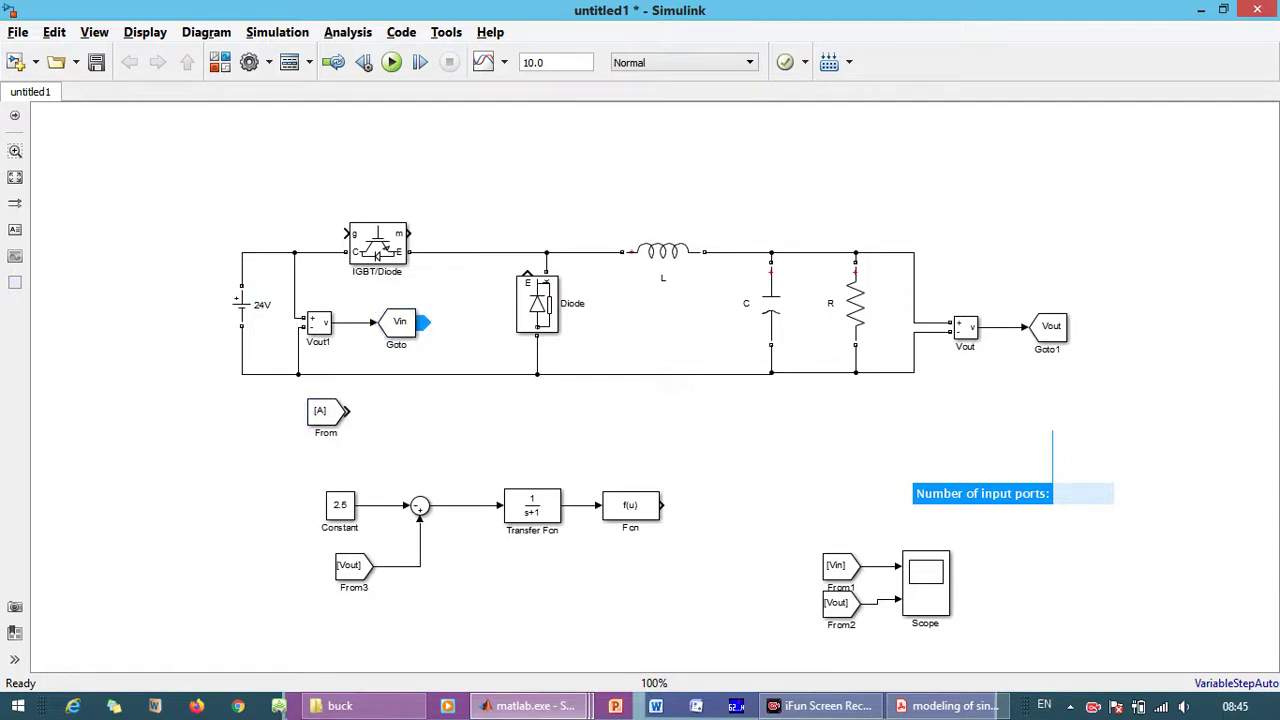
Copy the Vin Goto block to the output of the Fcn block and set the copy's tag to PWM
left_click_drag(400, 322, 712, 505)
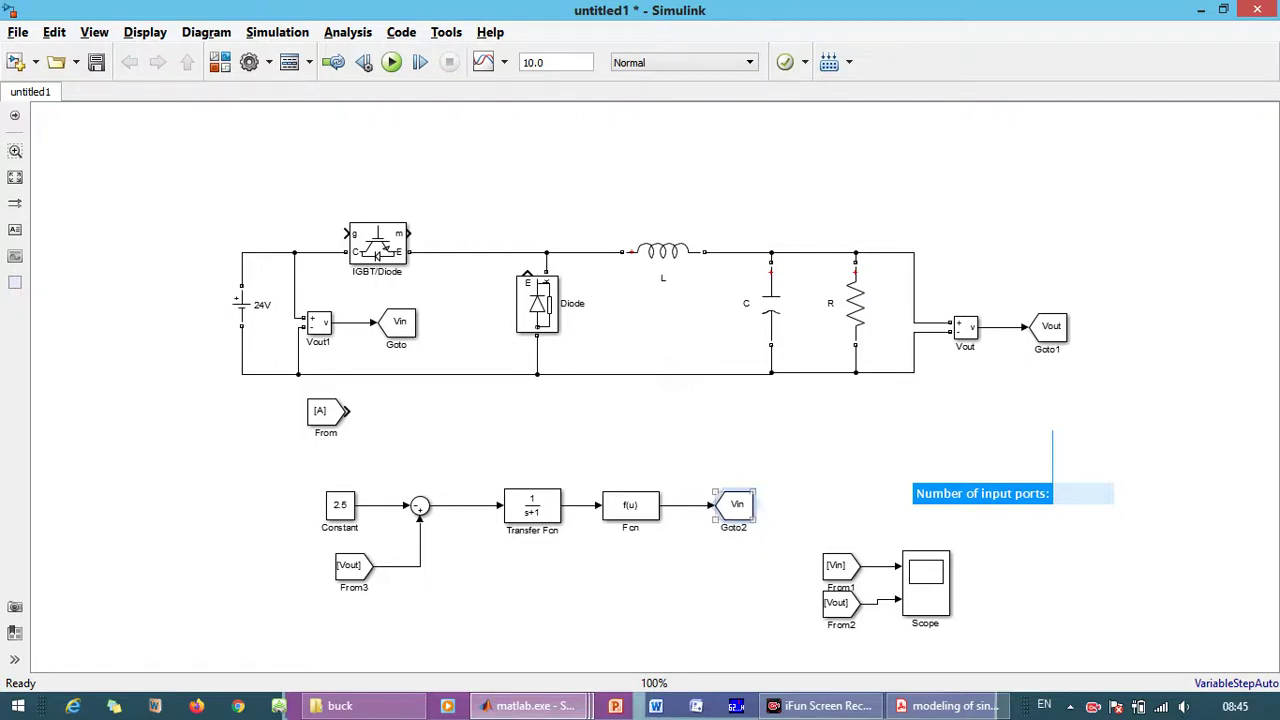
double_click(714, 505)
double_click(847, 397)
type("PWM")
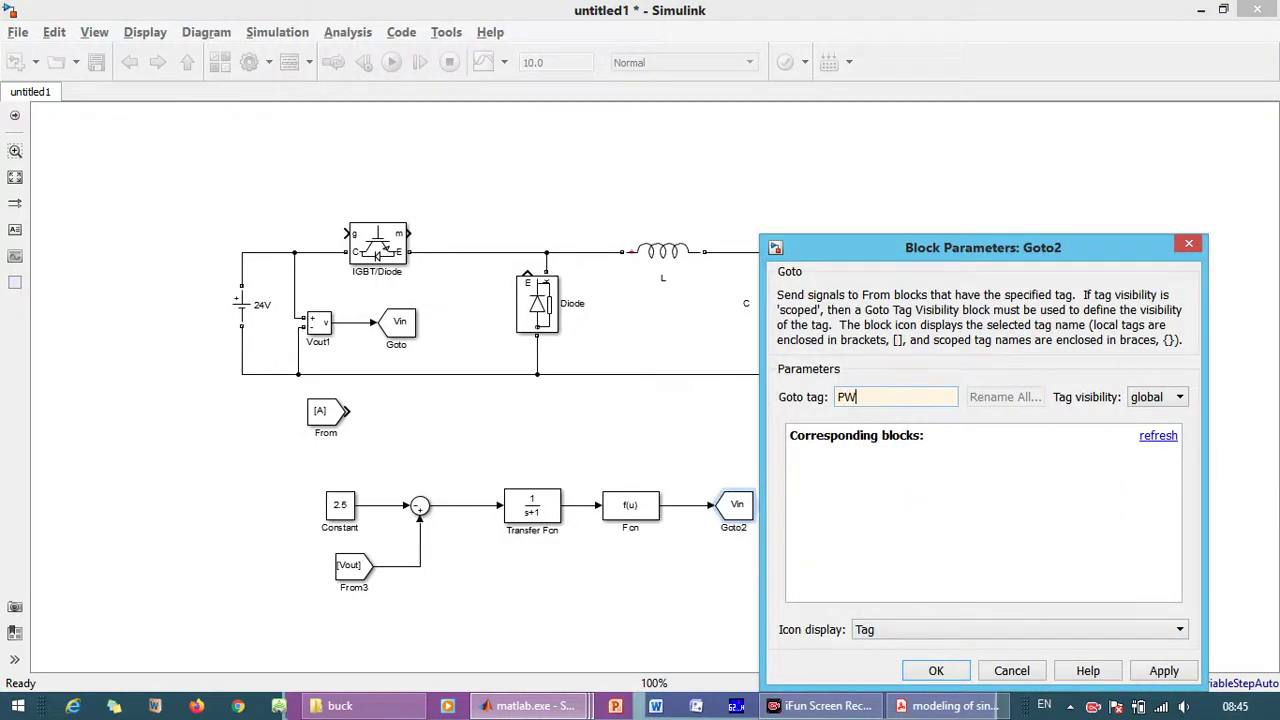
key("Return")
Set the Fcn block's expression to u<0
double_click(630, 505)
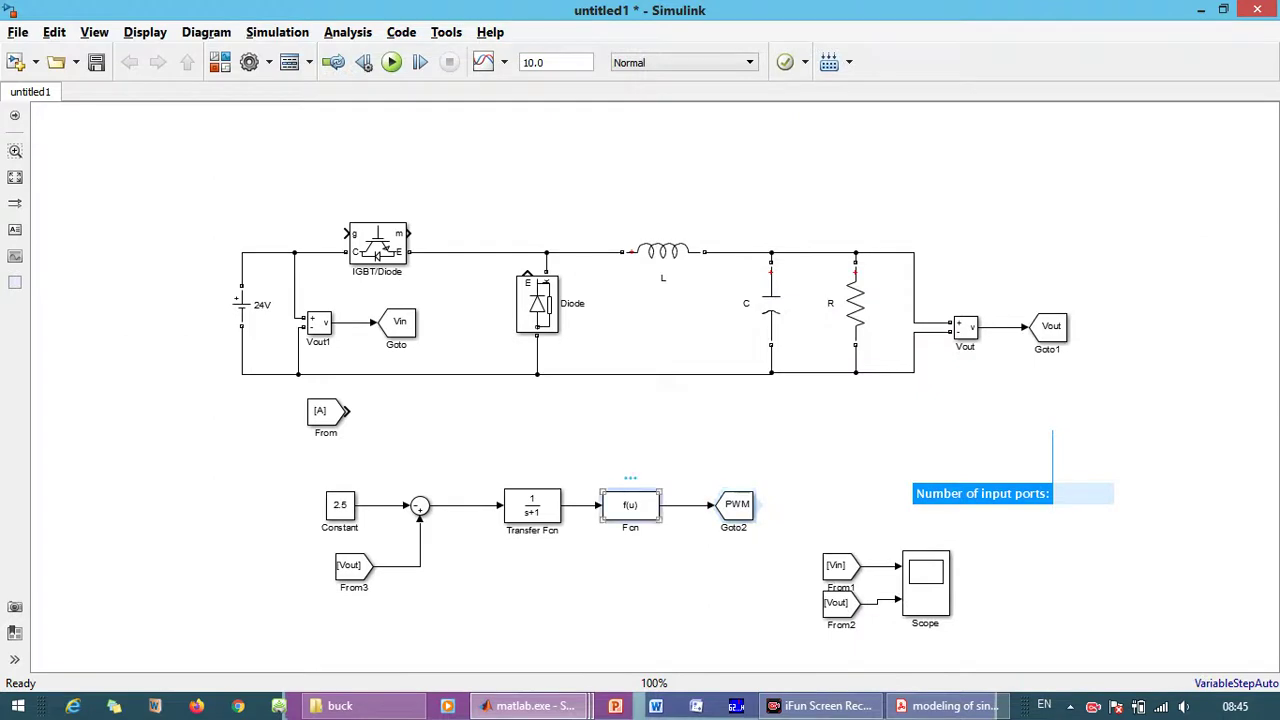
type("u")
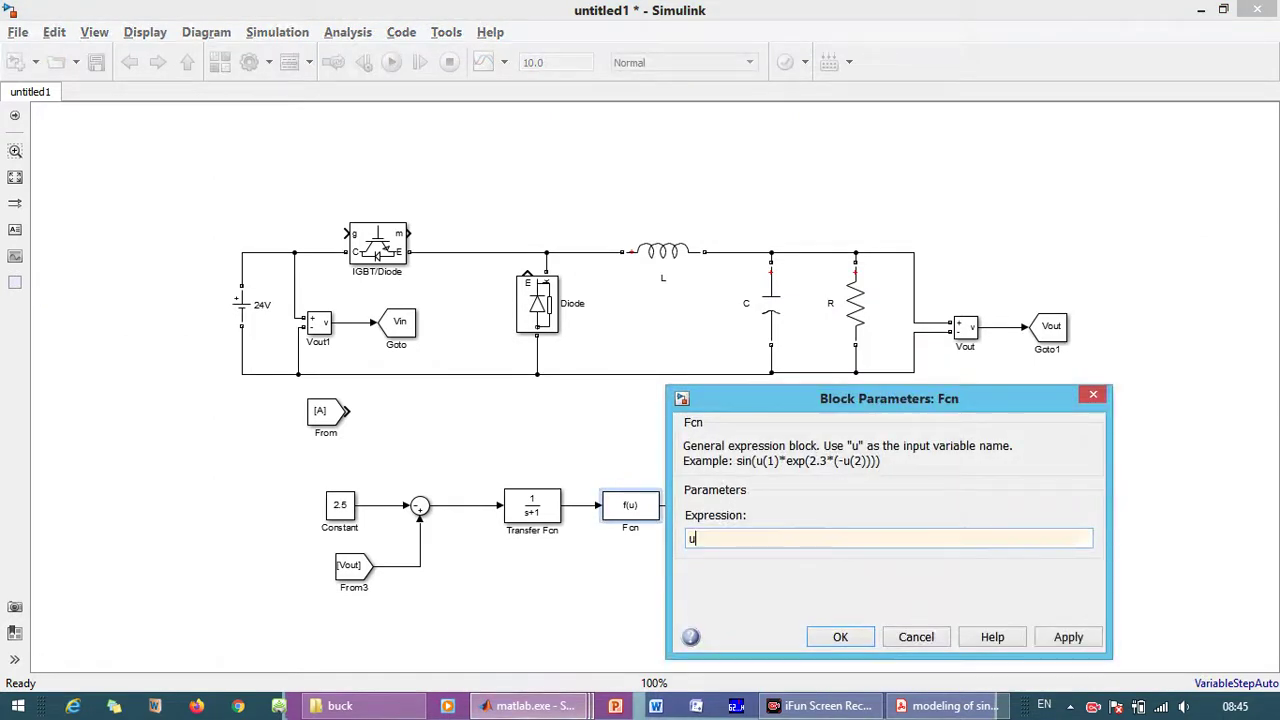
type("<0")
key("Return")
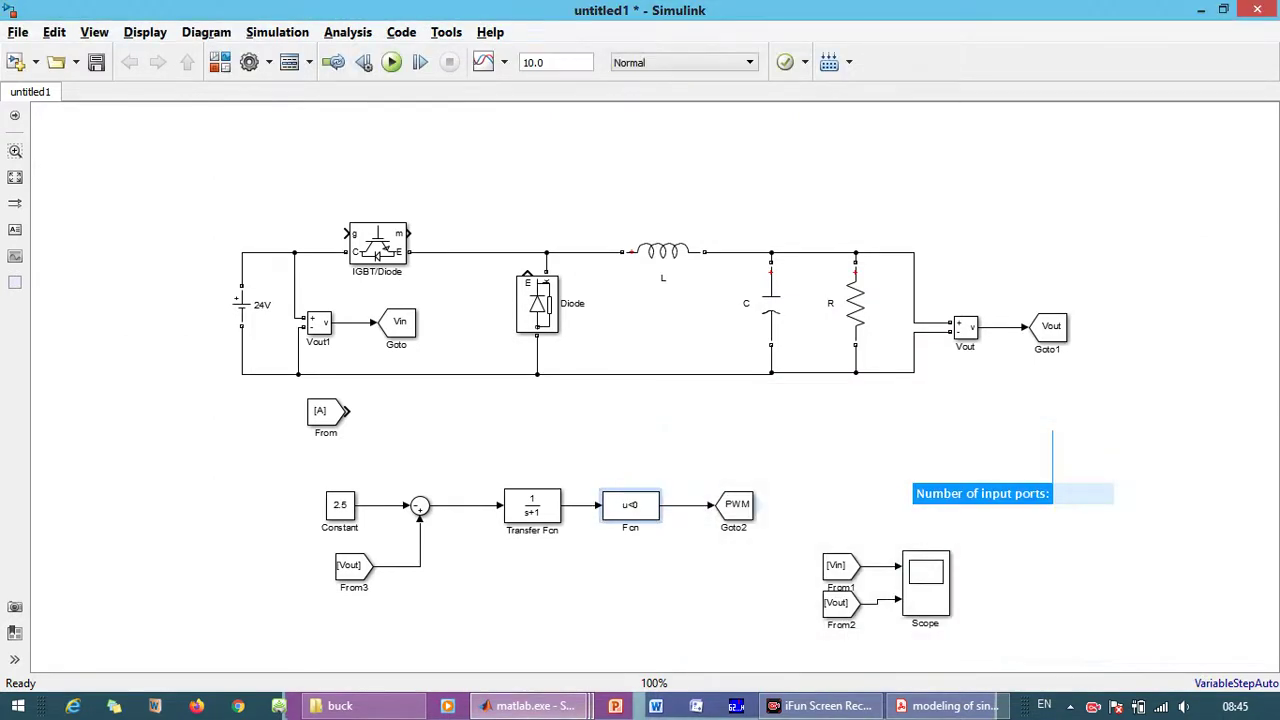
Set the Transfer Fcn numerator to [32 24] and denominator to [1 0], then move the block slightly closer to the Sum block
double_click(532, 507)
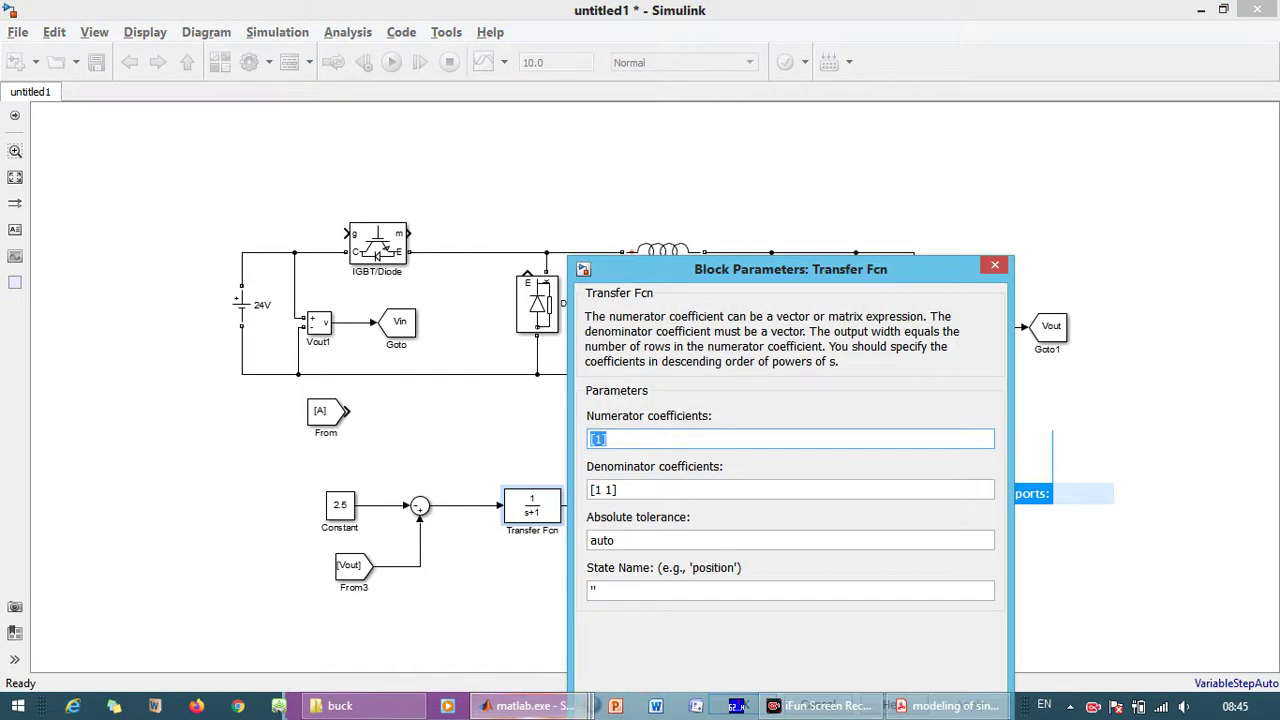
type("[32 ")
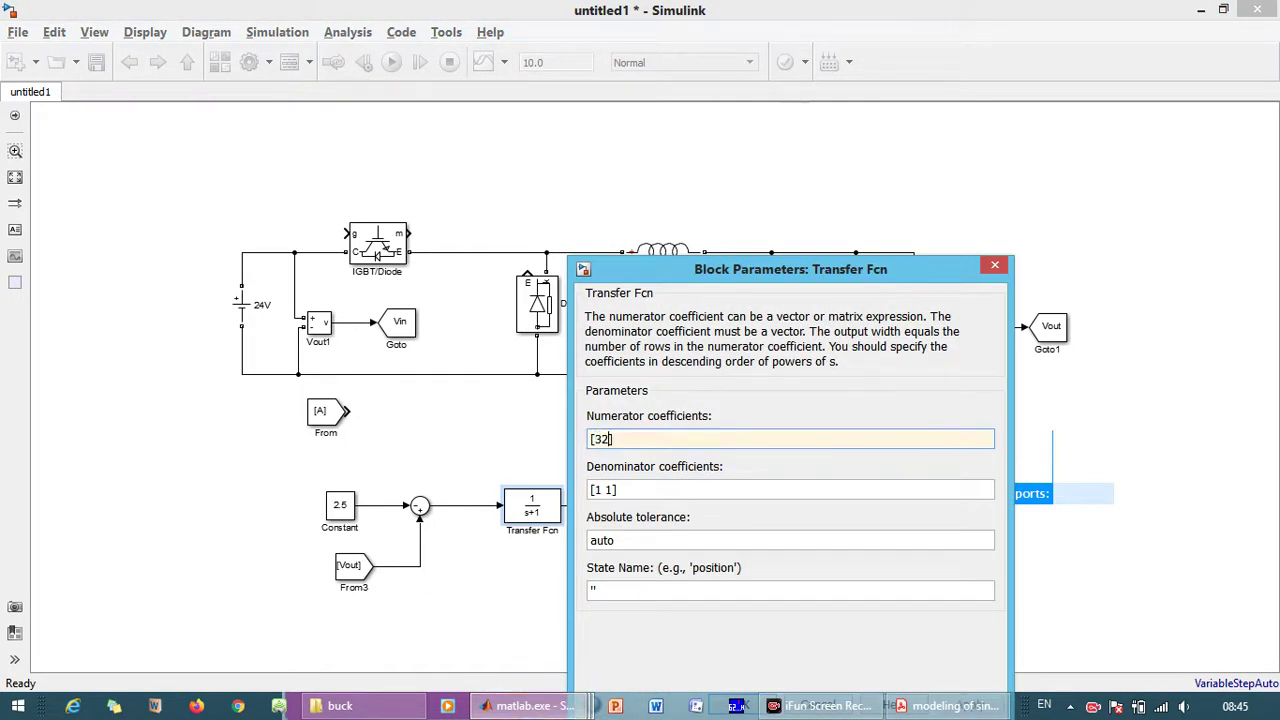
type("24]")
key("Tab")
key("Left")
key("shift+Left")
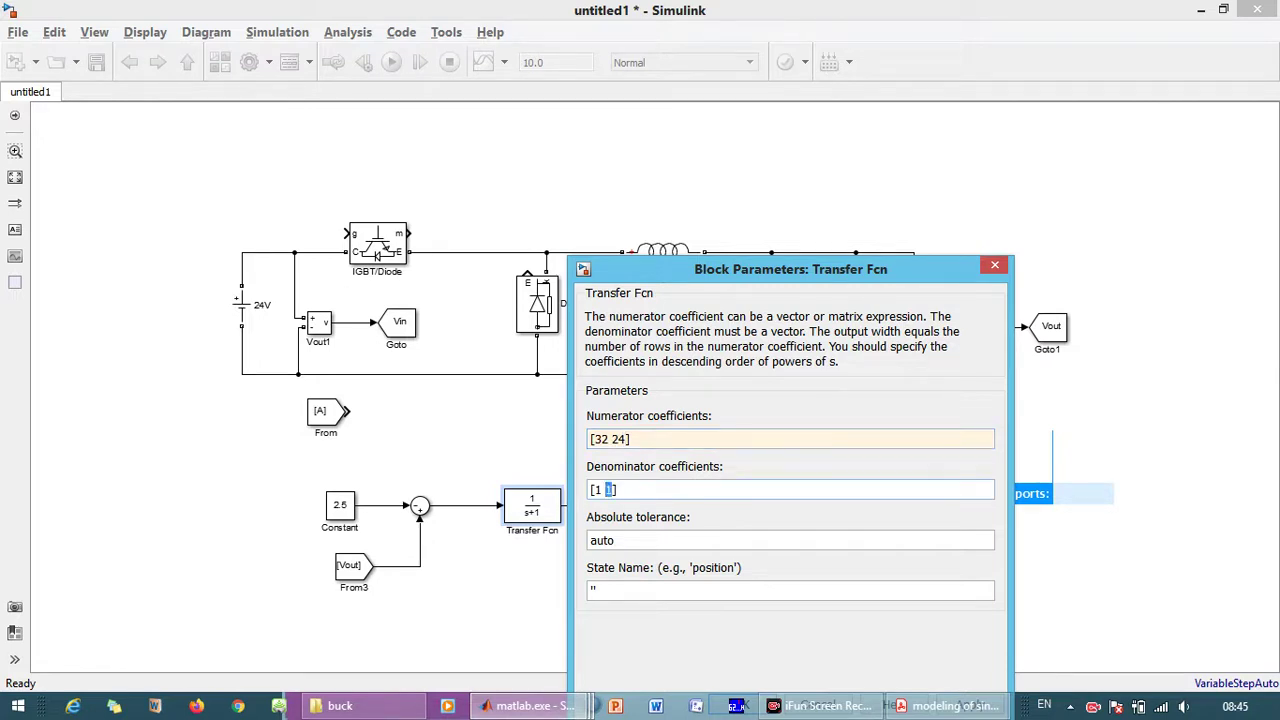
type("0")
key("Return")
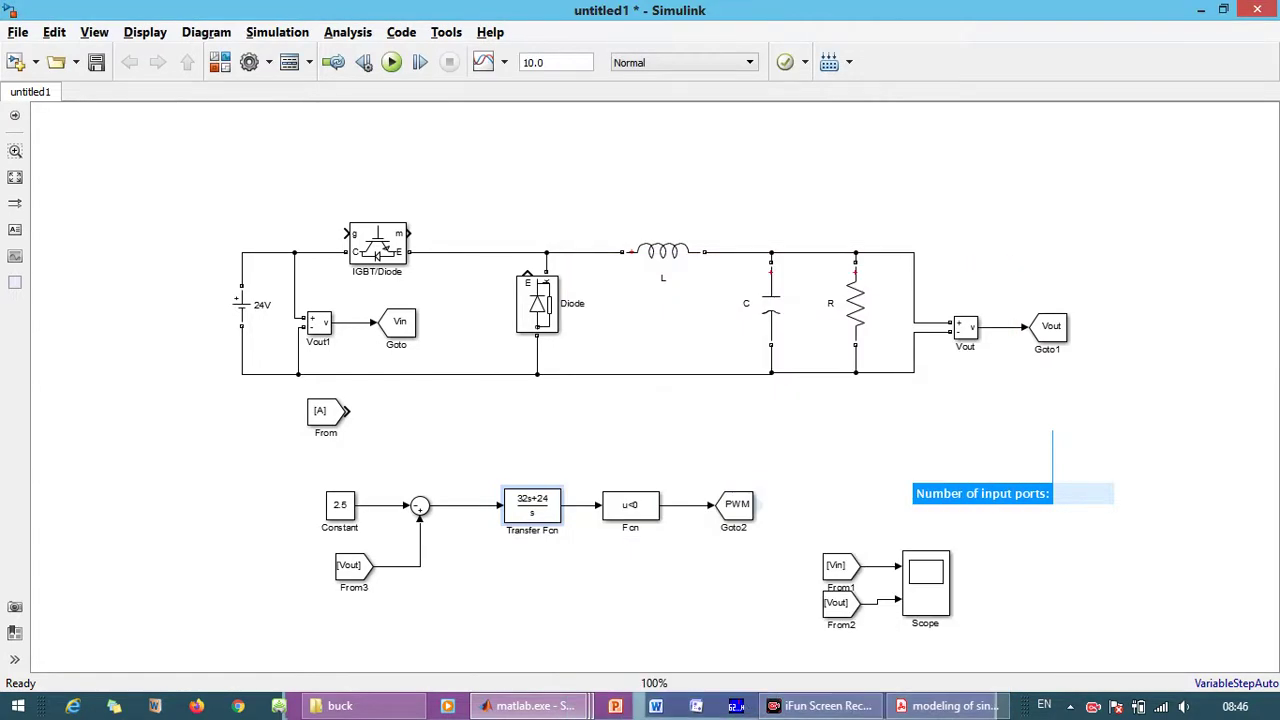
left_click_drag(532, 505, 518, 505)
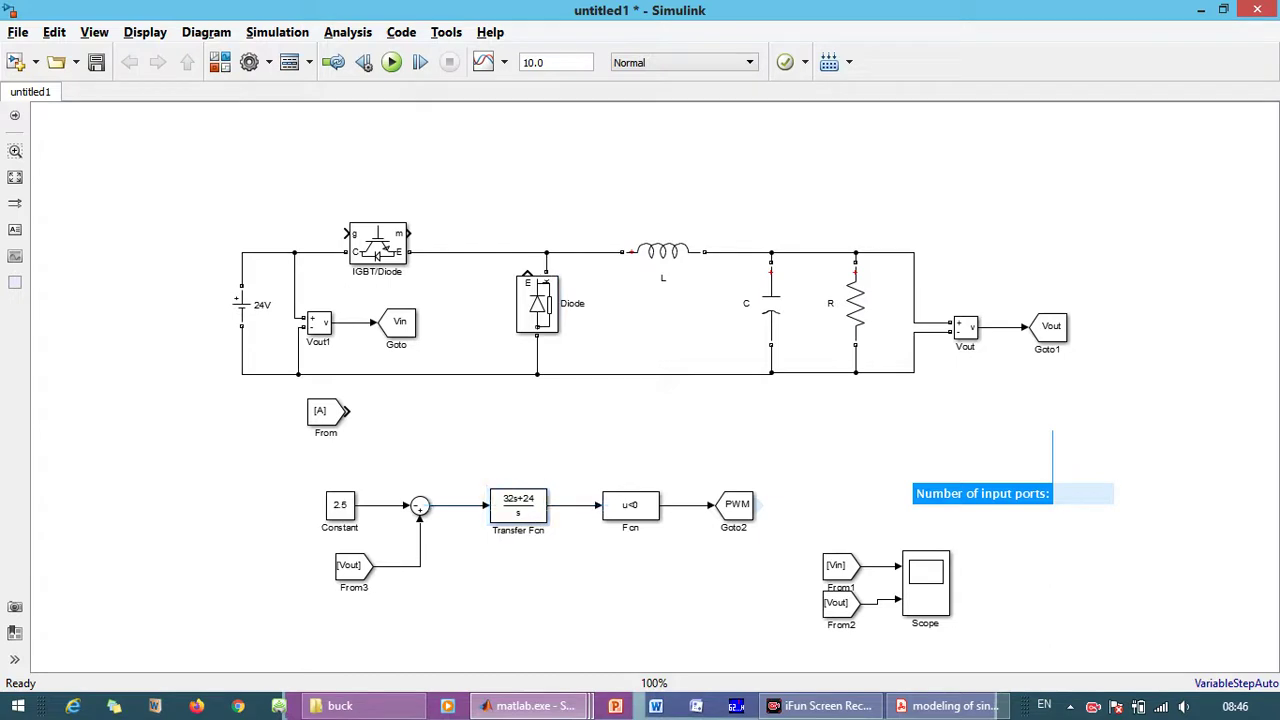
Connect the unused From block to the IGBT/Diode gate input and set its tag to PWM
left_click_drag(325, 411, 347, 233)
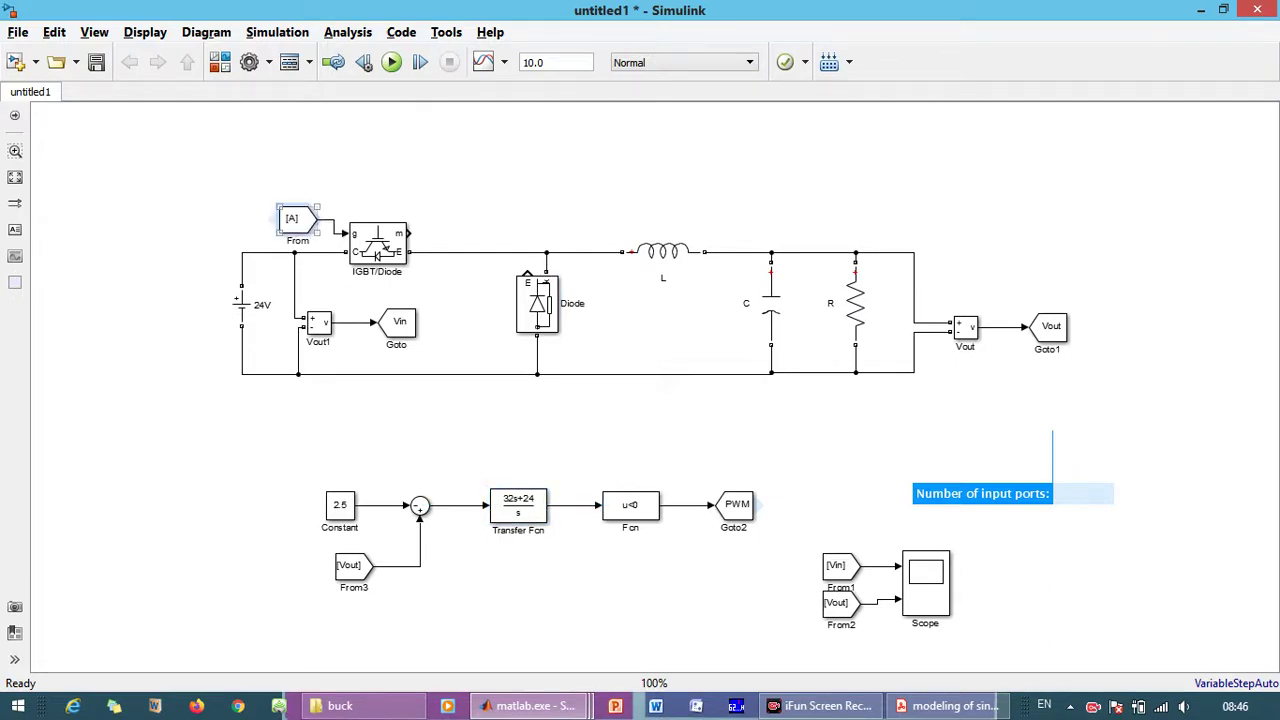
double_click(297, 218)
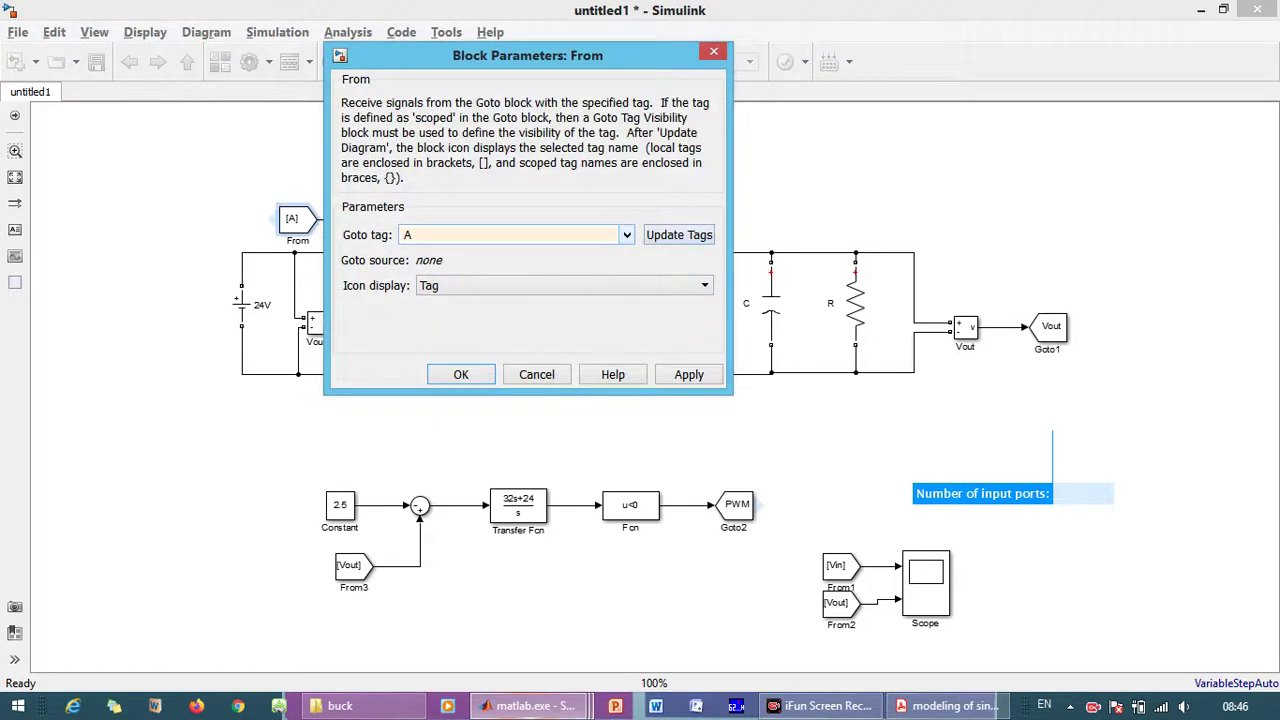
left_click(626, 234)
left_click(430, 263)
key("Return")
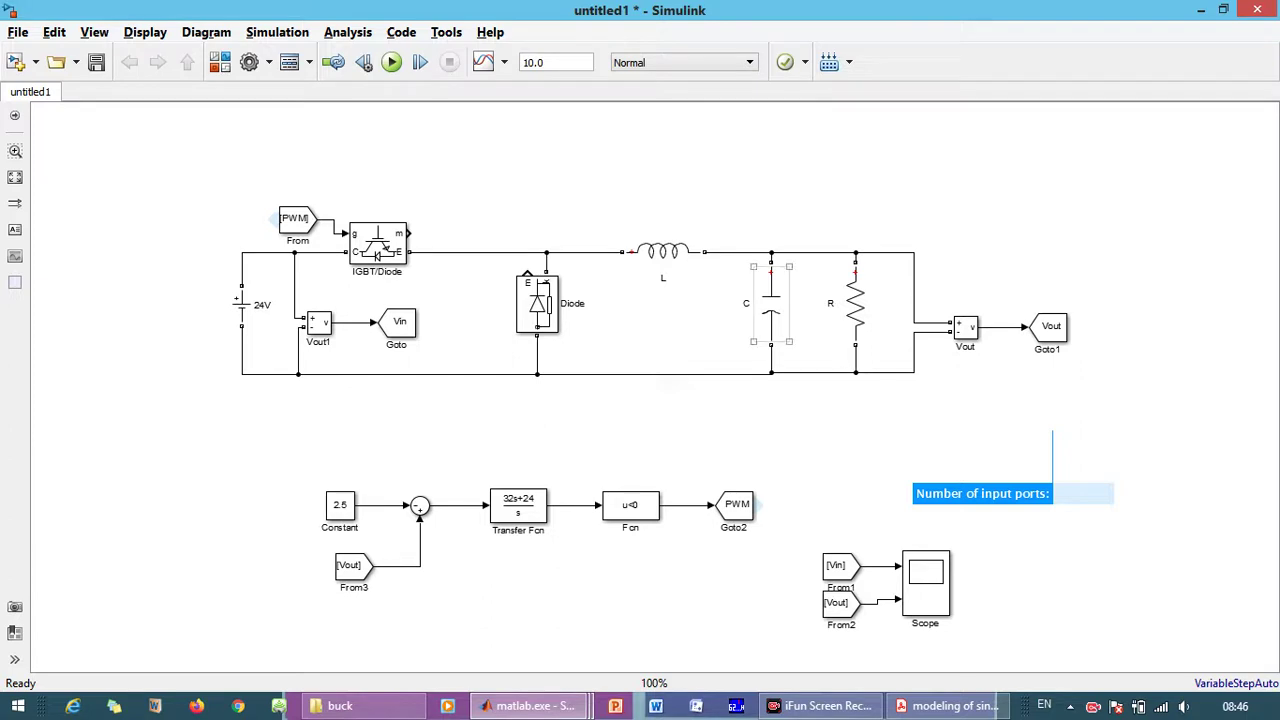
Add a powergui block and place it above the IGBT/Diode block
type("powergui")
key("Return")
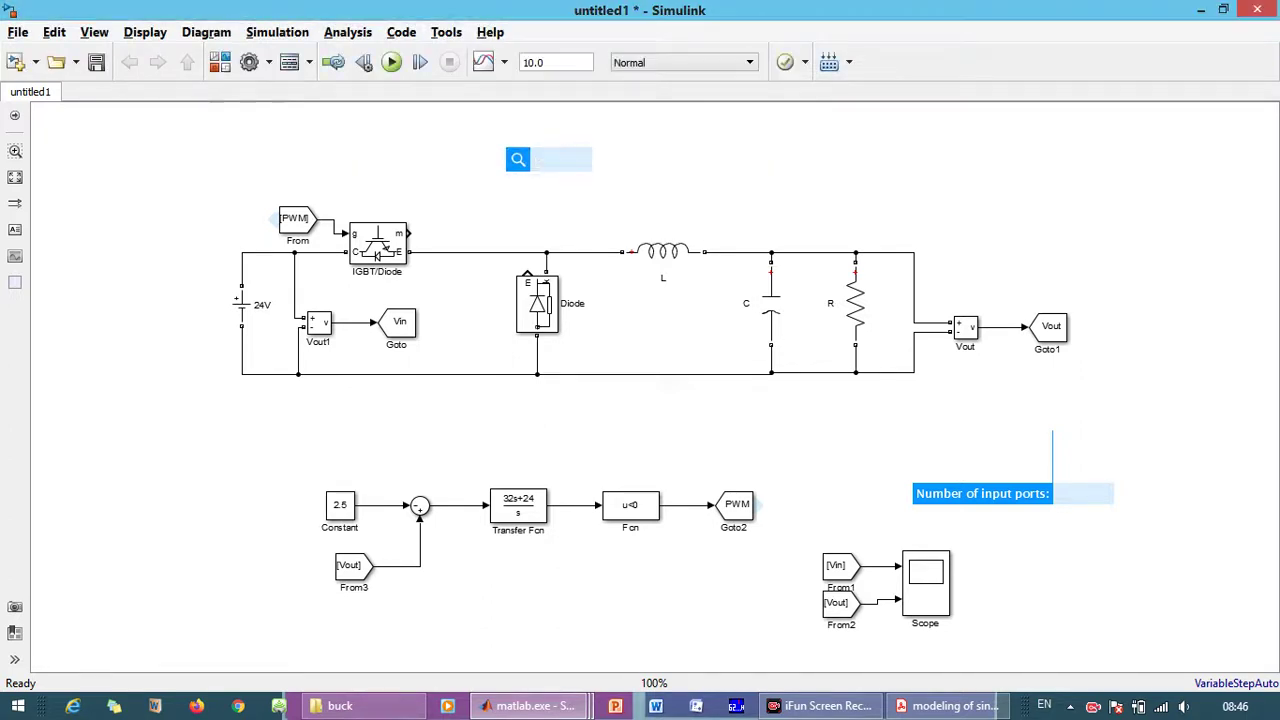
left_click_drag(563, 167, 441, 158)
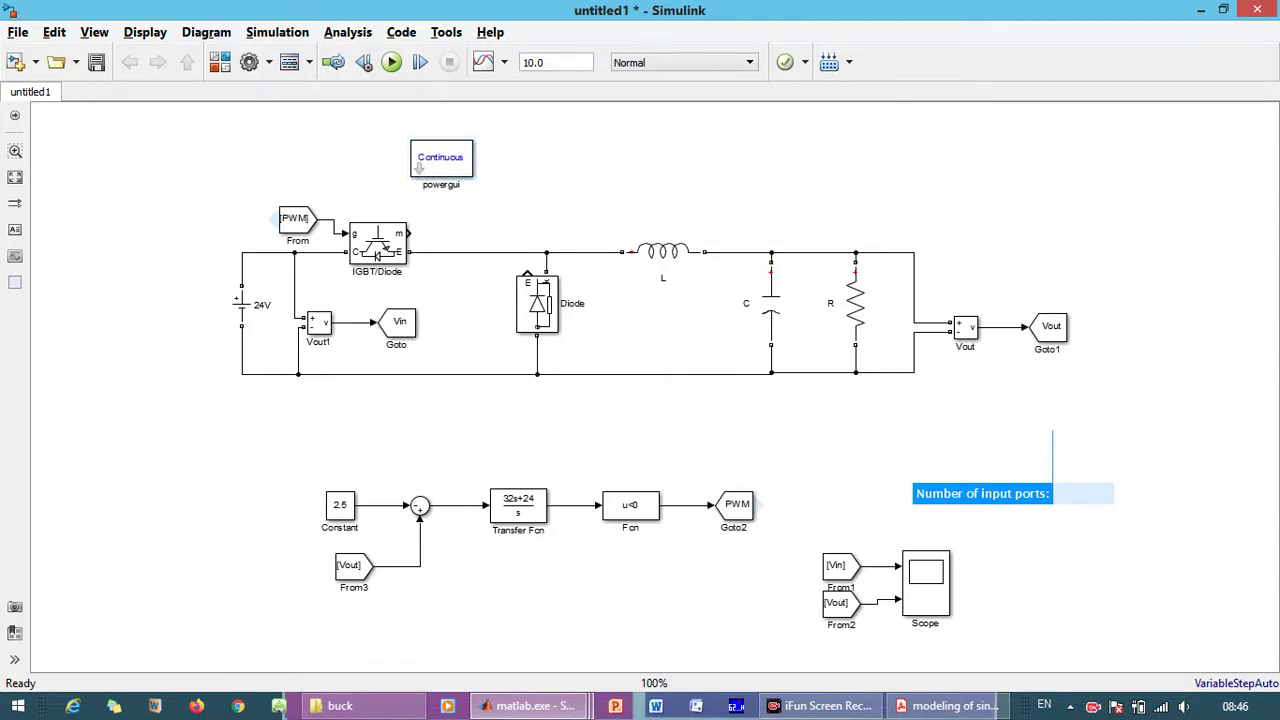
Set the simulation stop time to 1, open the Scope and run the simulation
double_click(535, 62)
type("1")
double_click(926, 583)
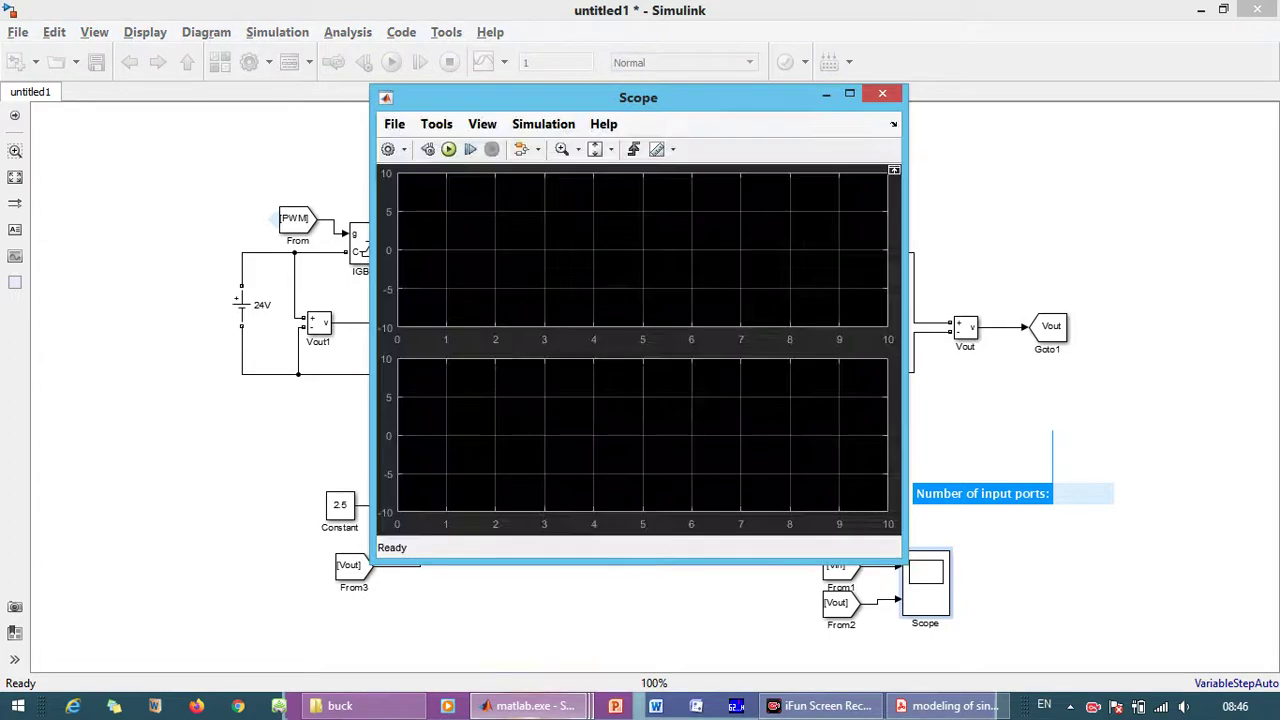
left_click(448, 149)
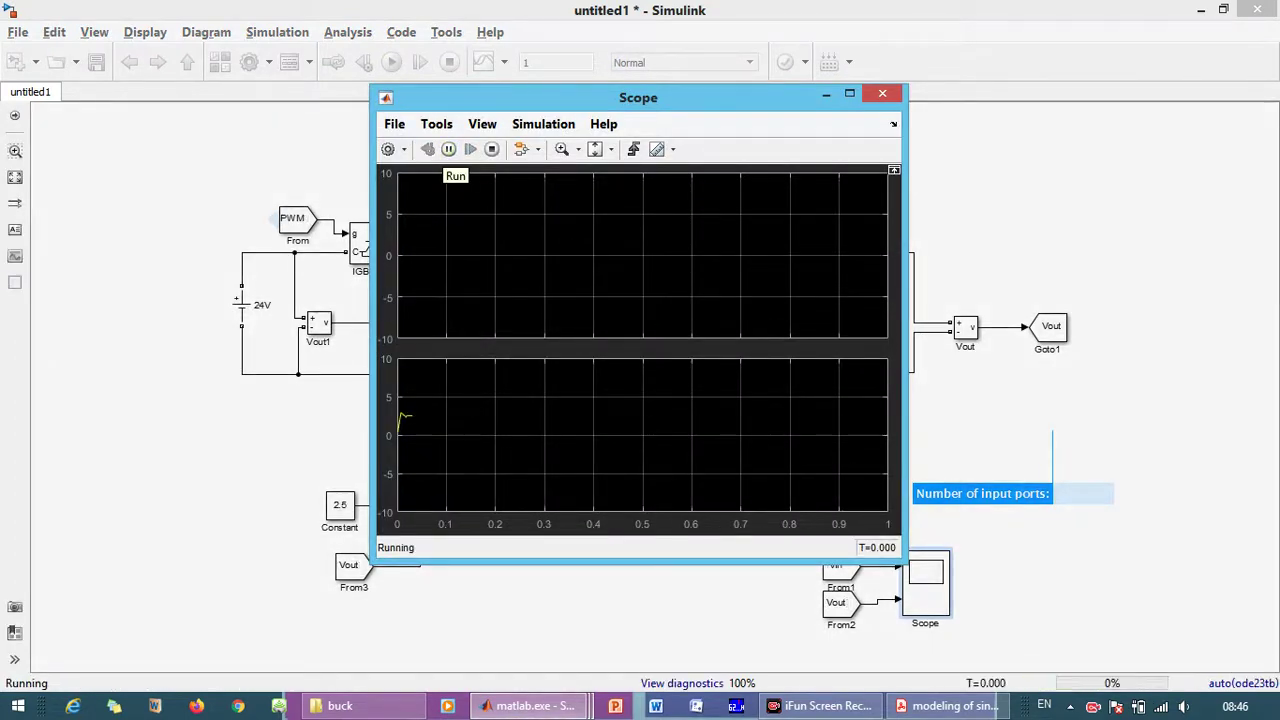
Maximize the Scope with both axes scaled to the signals, and inspect the steady-state Vout ripple around 0.15 s
left_click(611, 149)
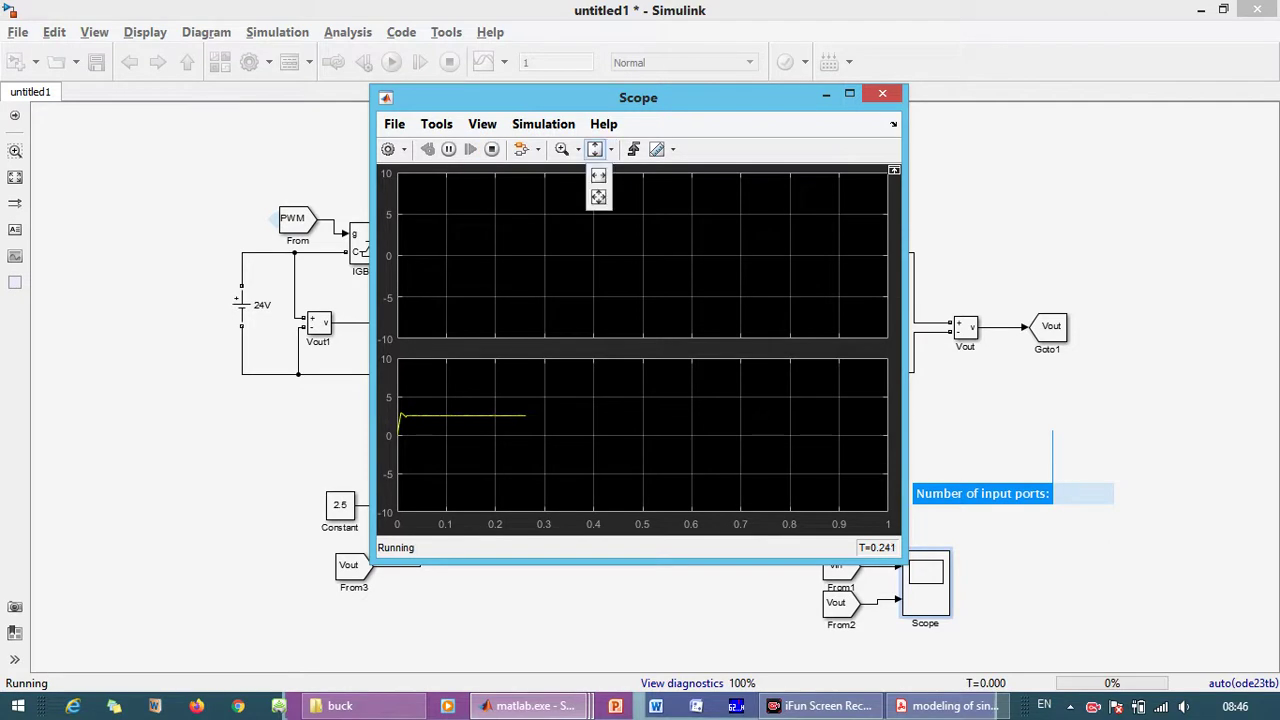
left_click(598, 197)
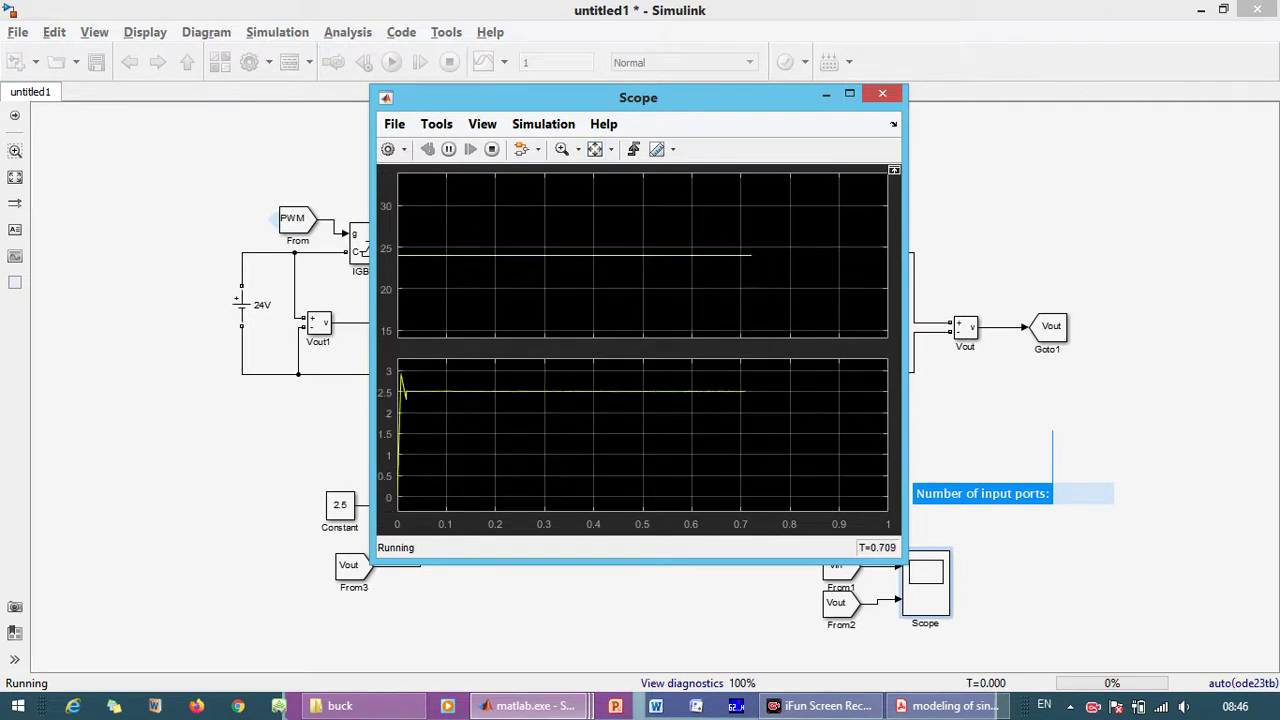
left_click(849, 93)
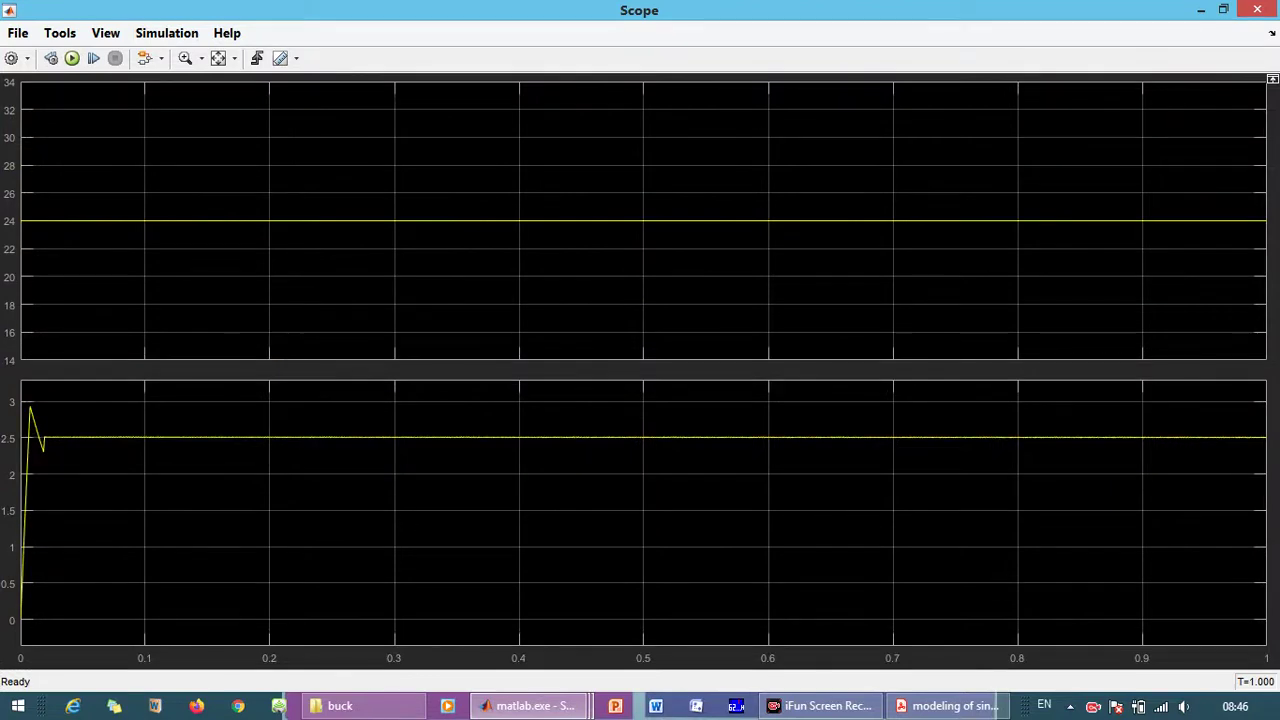
left_click(185, 58)
left_click_drag(197, 435, 363, 495)
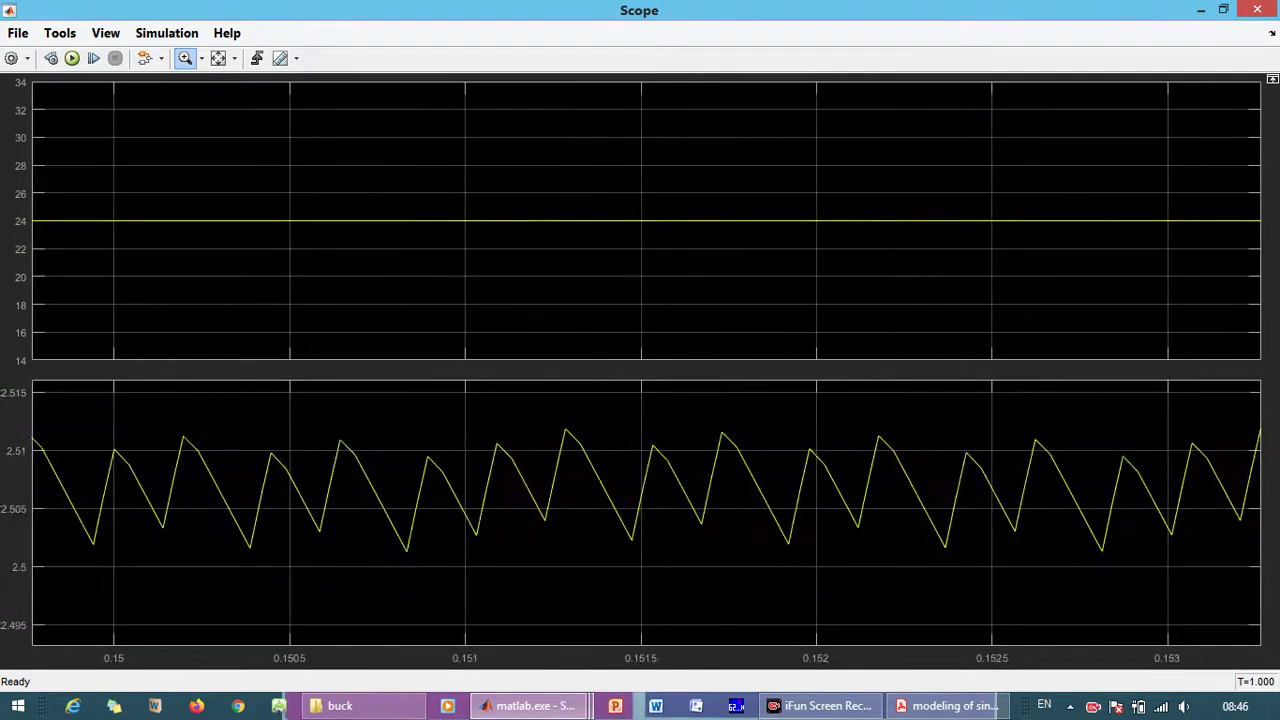
left_click(1257, 9)
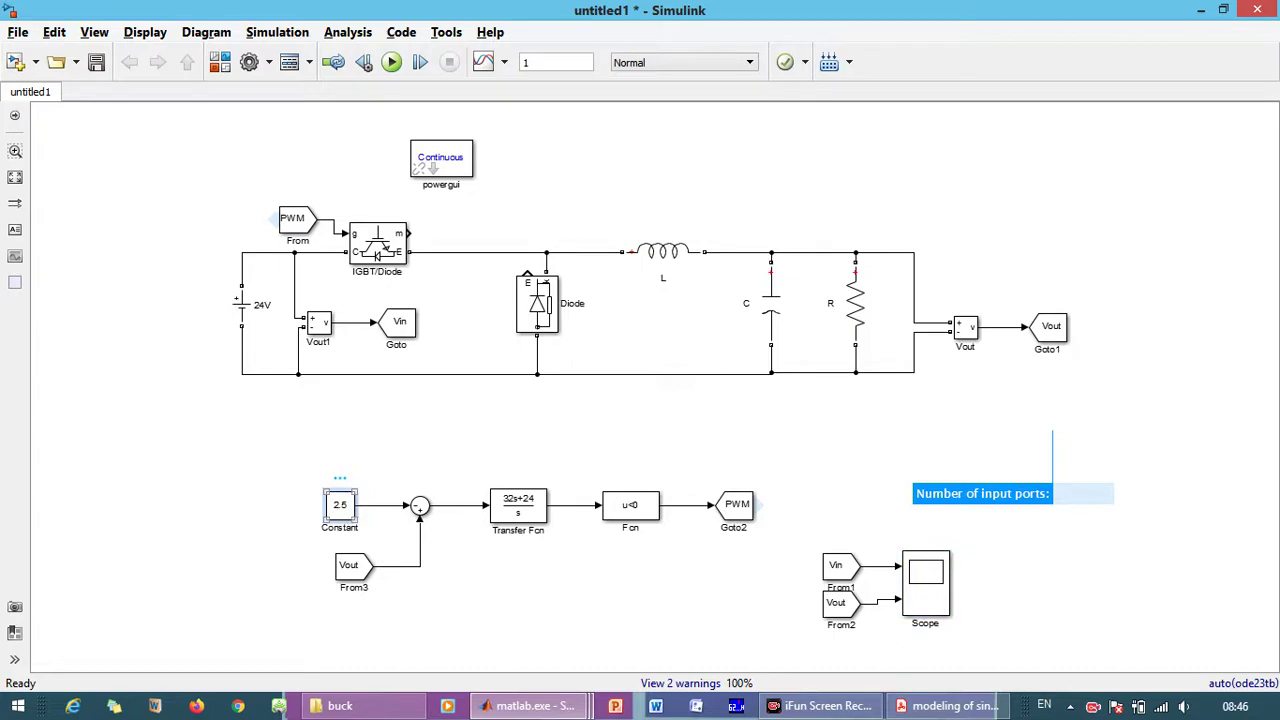
Set the Constant reference block's value to 3 and rerun the simulation with the Scope's X and Y axes rescaled
double_click(340, 505)
type("3")
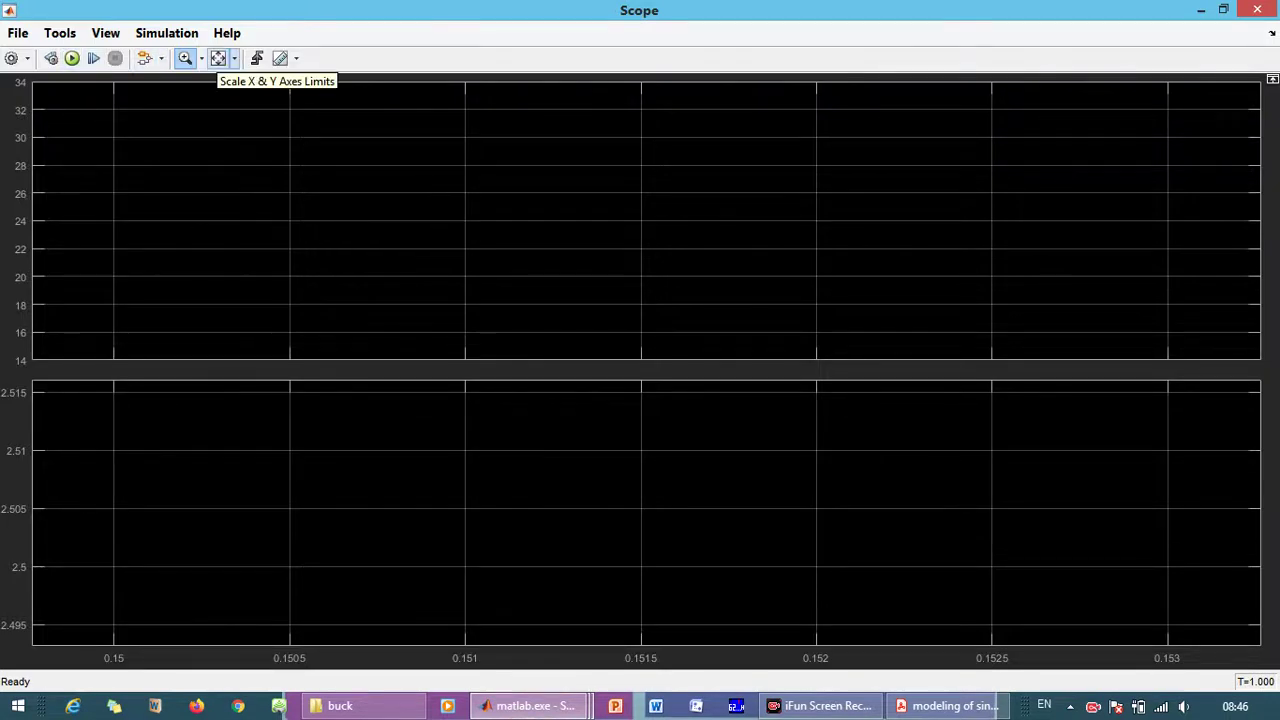
left_click(218, 58)
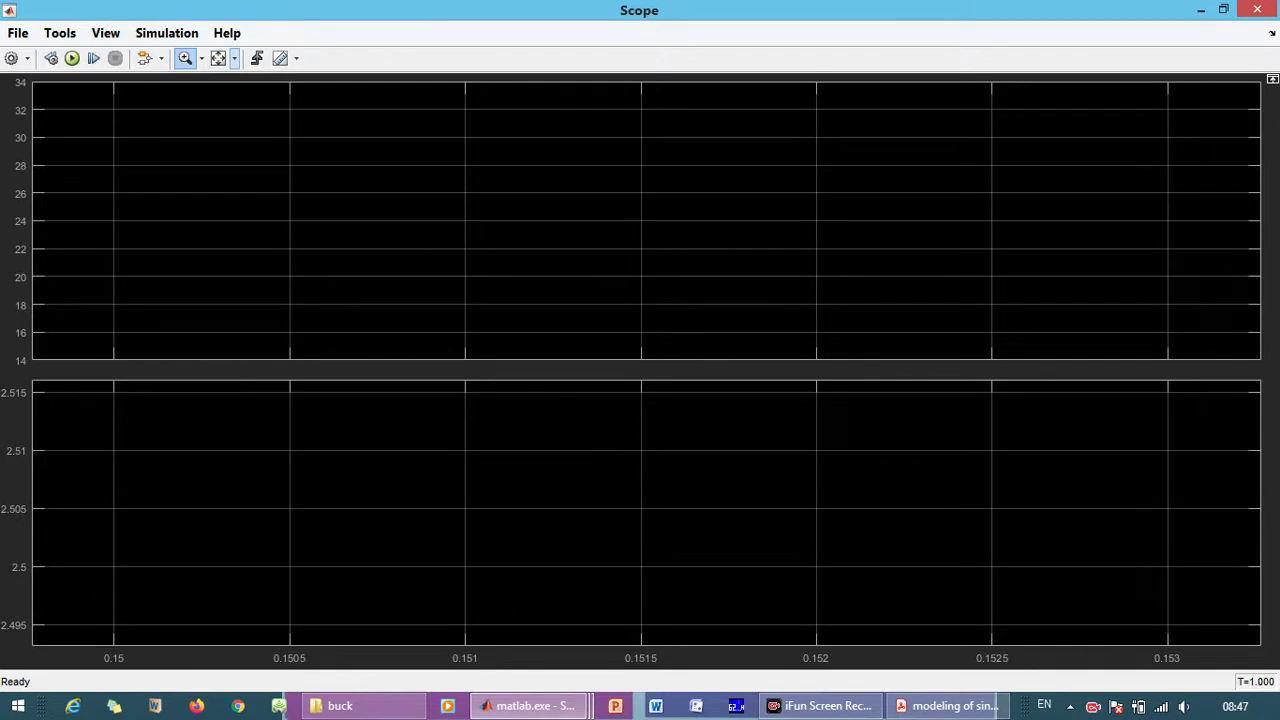
key("ctrl+t")
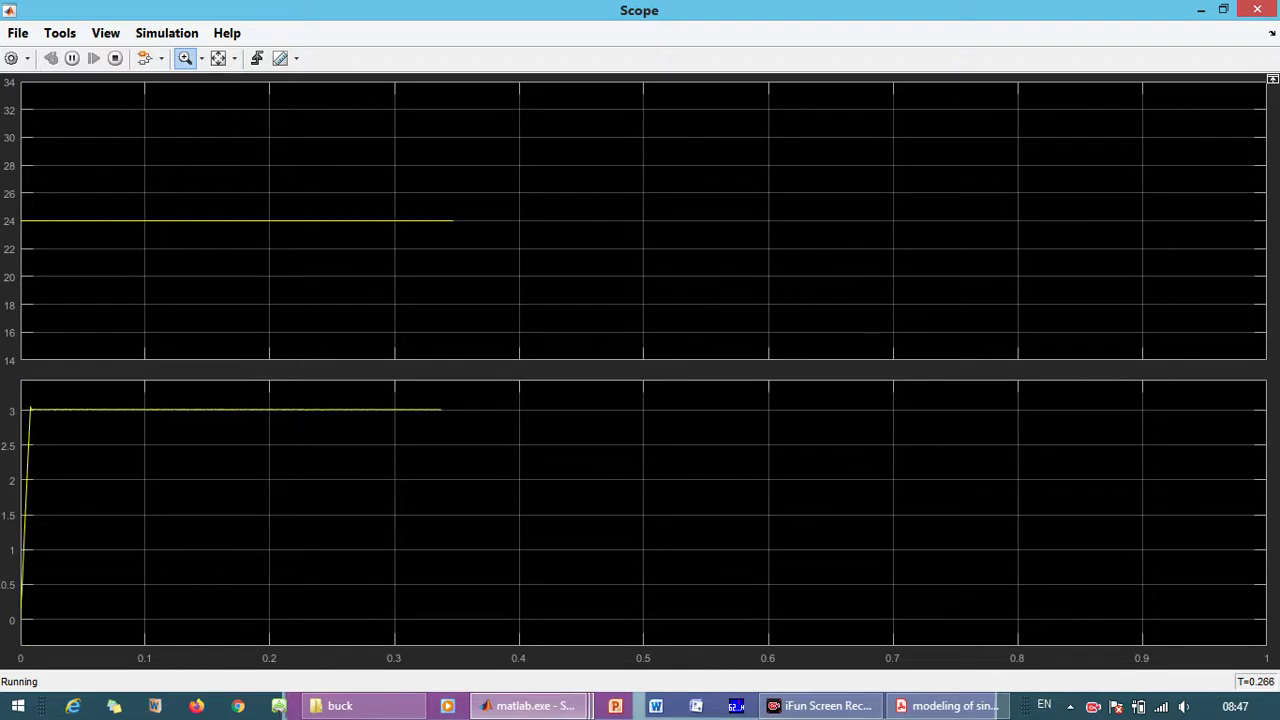
Examine the start of the Vout response over about the first 0.075 s and minimize the Scope
left_click_drag(30, 402, 115, 417)
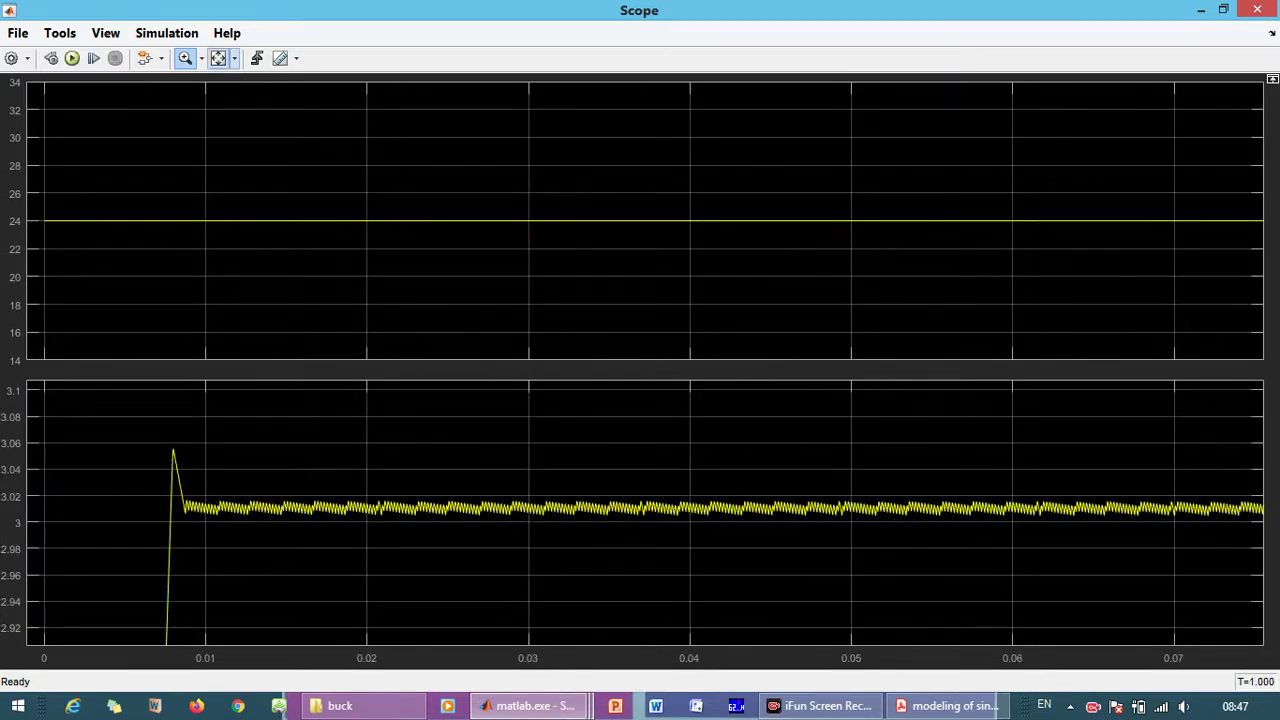
left_click(1201, 9)
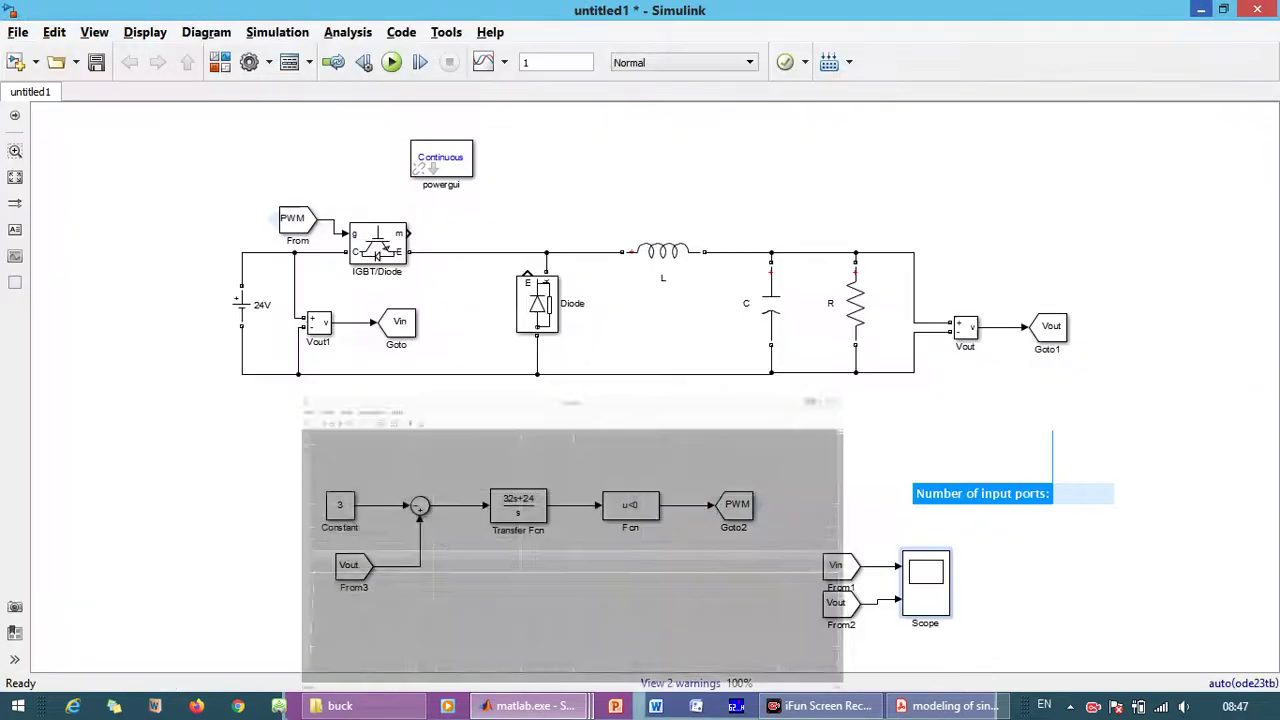